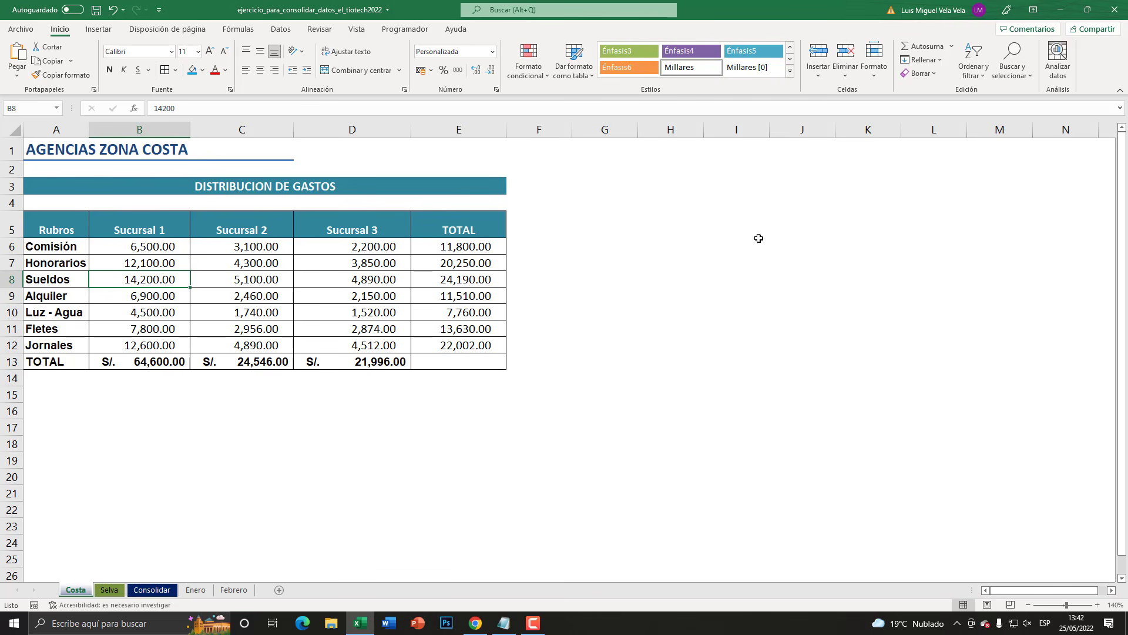
- Look through the Costa, Selva, Consolidar, Enero and Febrero sheets to see what data each one holds
click(115, 590)
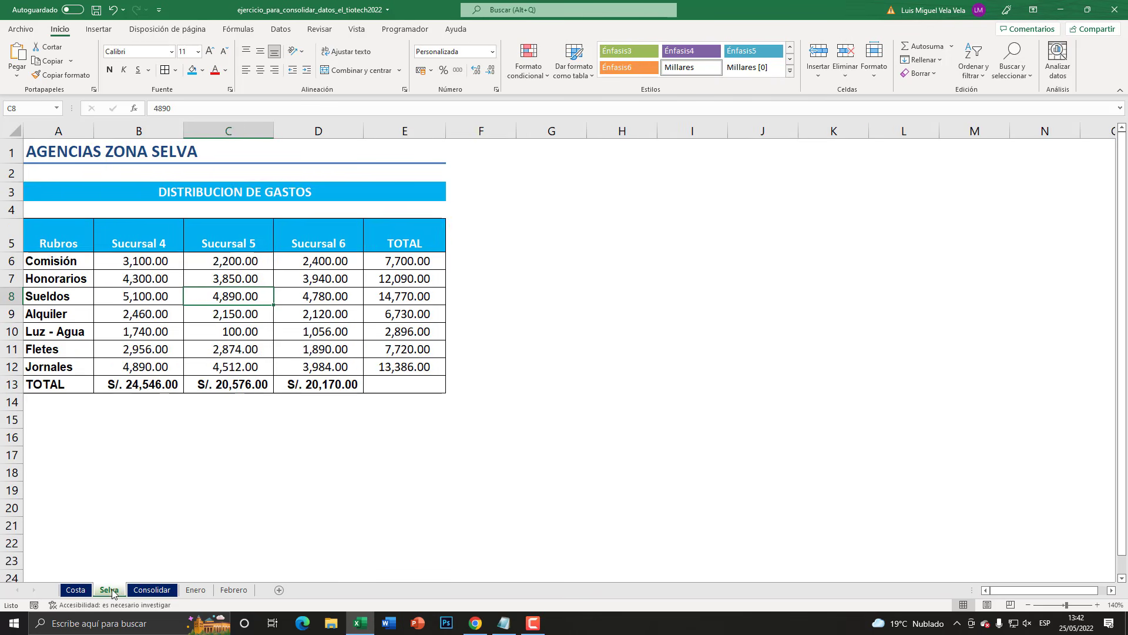
click(154, 590)
click(200, 591)
click(232, 591)
click(197, 591)
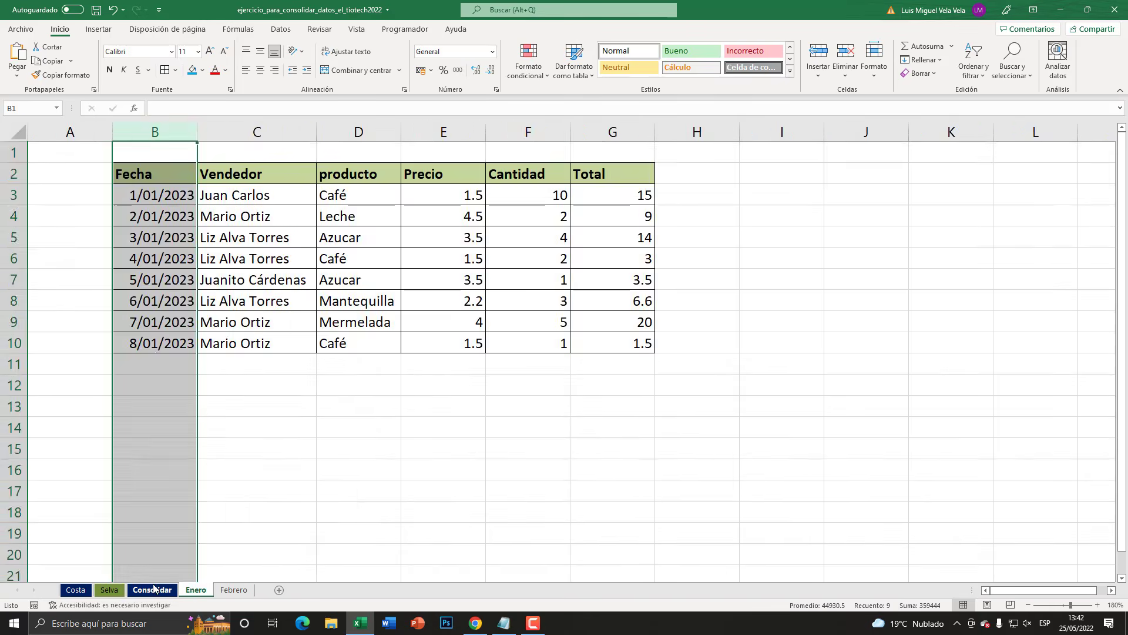
click(154, 592)
click(111, 593)
click(83, 591)
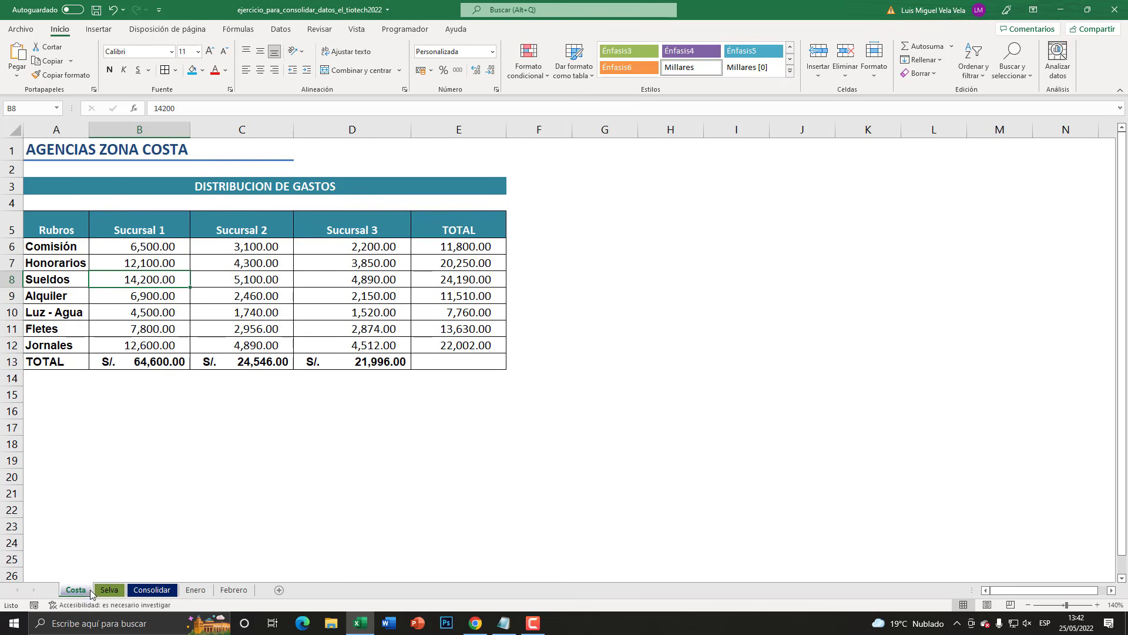
click(108, 590)
click(152, 590)
click(196, 590)
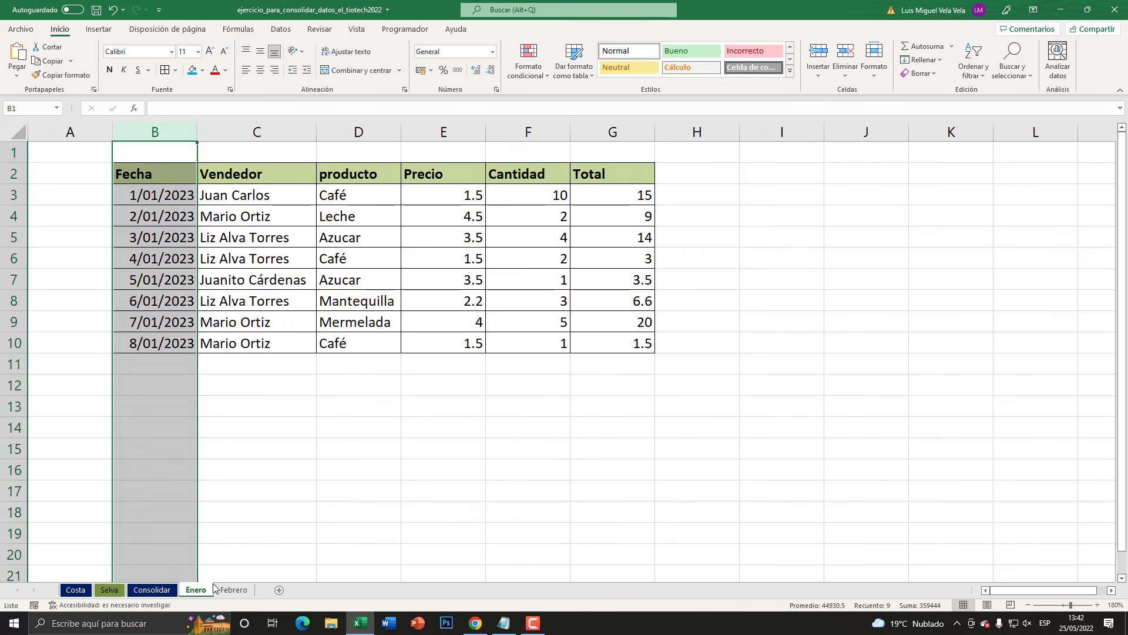
click(233, 590)
click(196, 590)
click(154, 590)
click(72, 590)
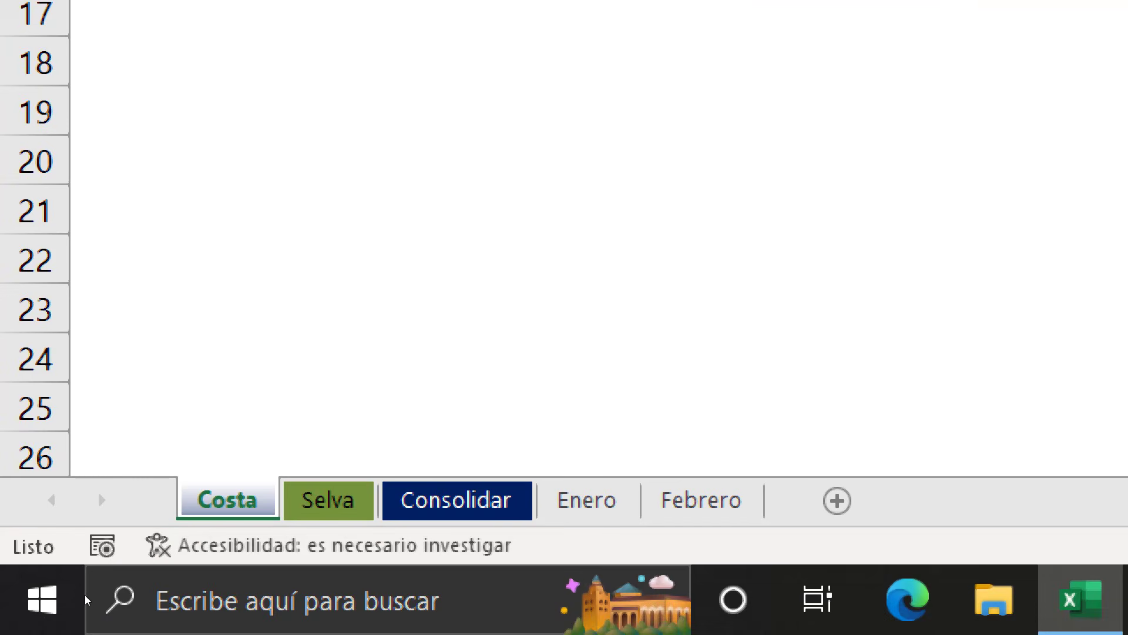
- Switch back and forth between the Costa and Selva sheets to compare the layout of their expense tables
key(ctrl+Page_Down)
key(ctrl+Page_Up)
key(ctrl+Page_Down)
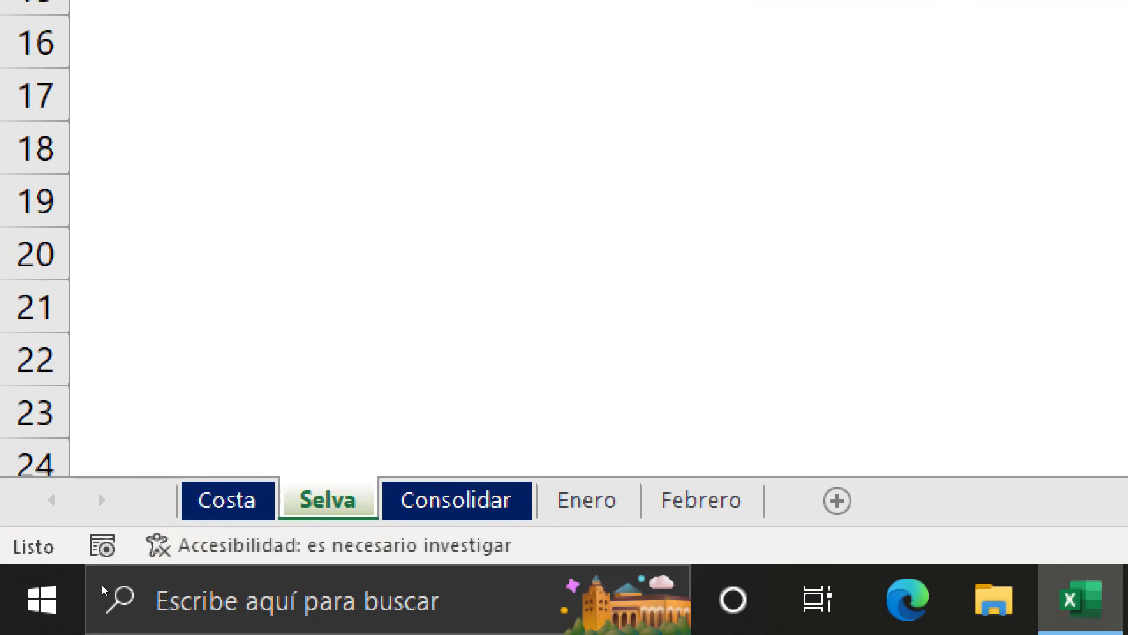
key(ctrl+Page_Up)
key(ctrl+Page_Down)
key(ctrl+Page_Up)
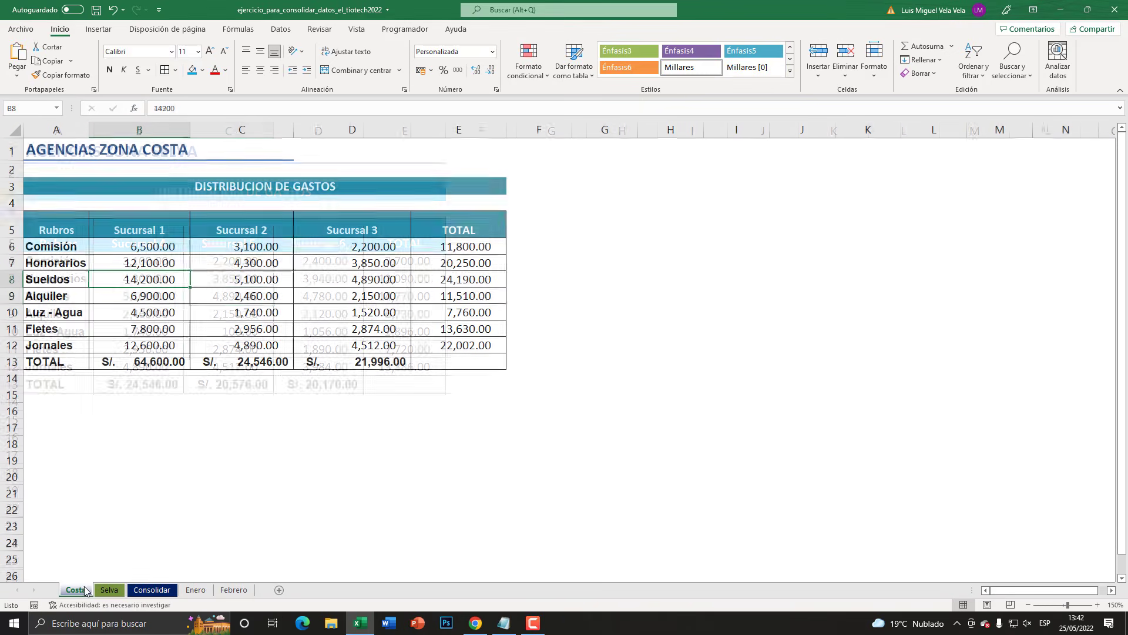
click(108, 590)
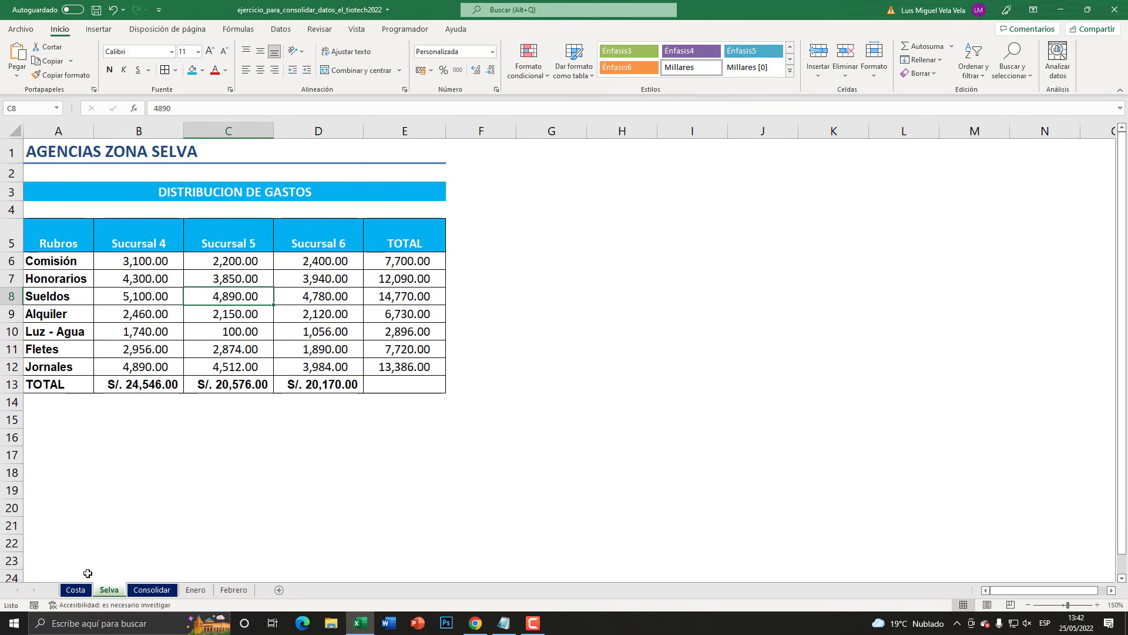
click(75, 588)
click(106, 578)
click(109, 590)
click(80, 590)
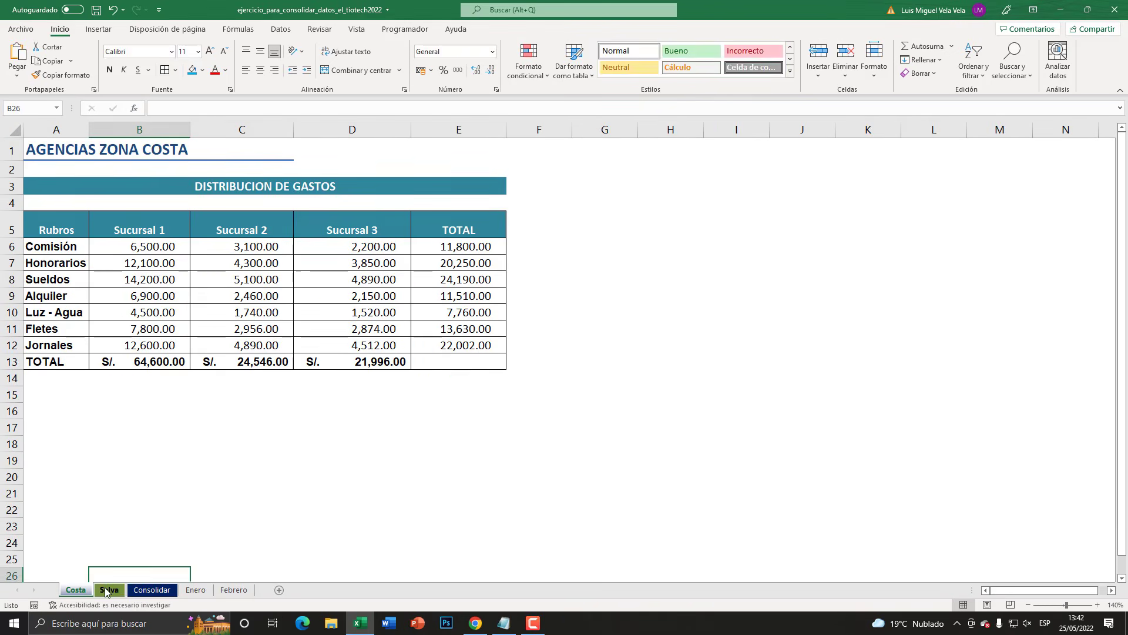
click(108, 589)
click(83, 590)
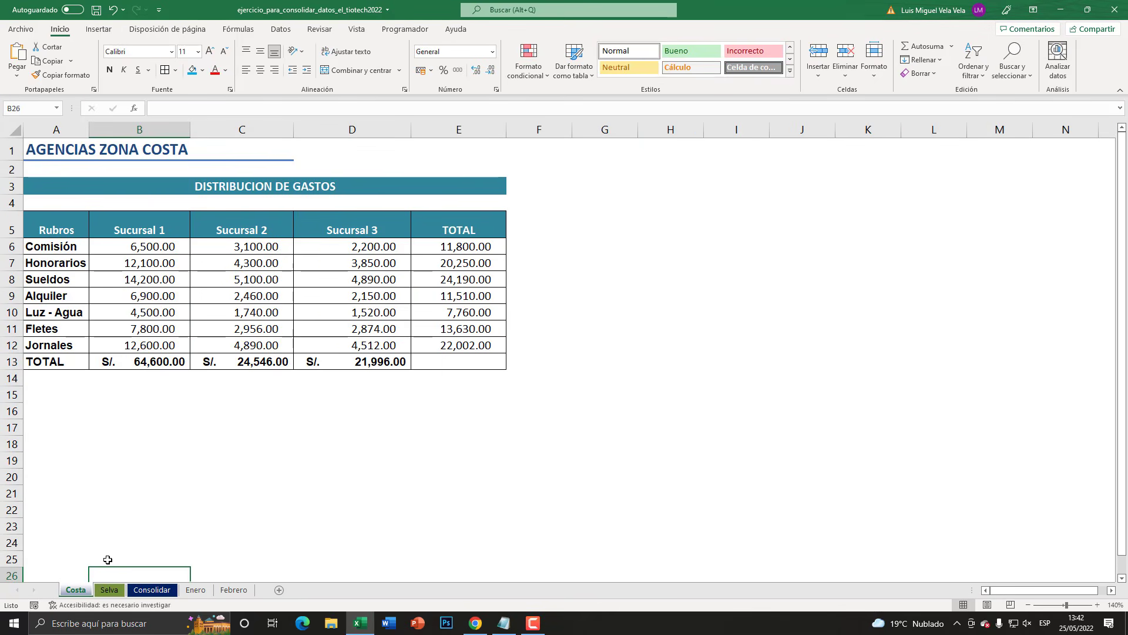
click(110, 591)
click(81, 591)
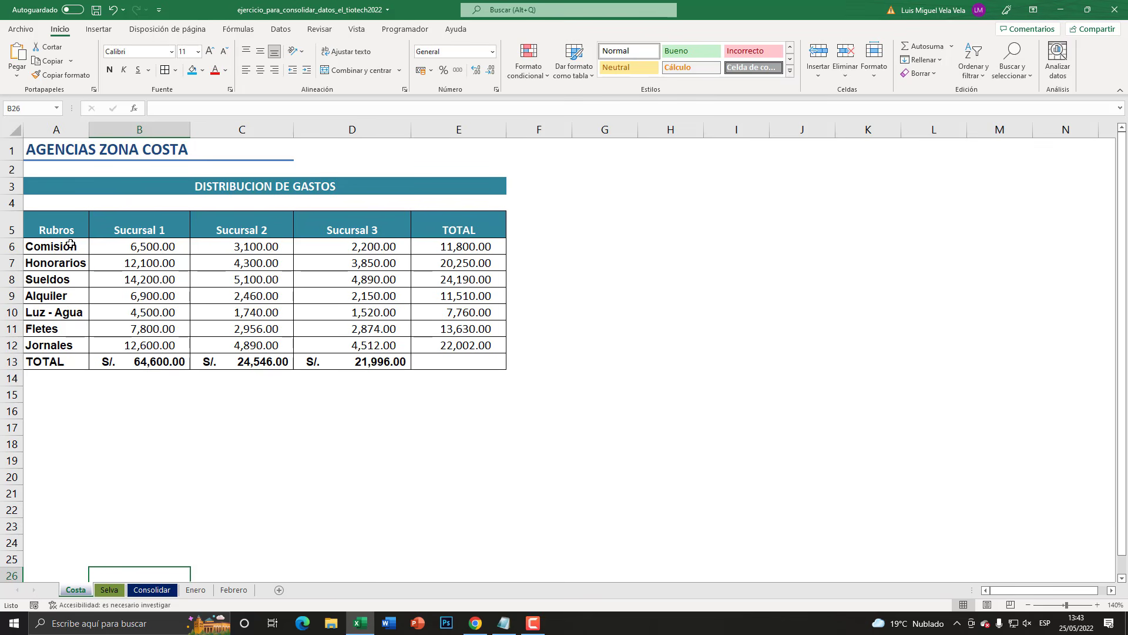
- Examine the Costa table's structure by highlighting columns A to E and the category rows 6 to 12
click(57, 130)
drag(61, 123, 464, 131)
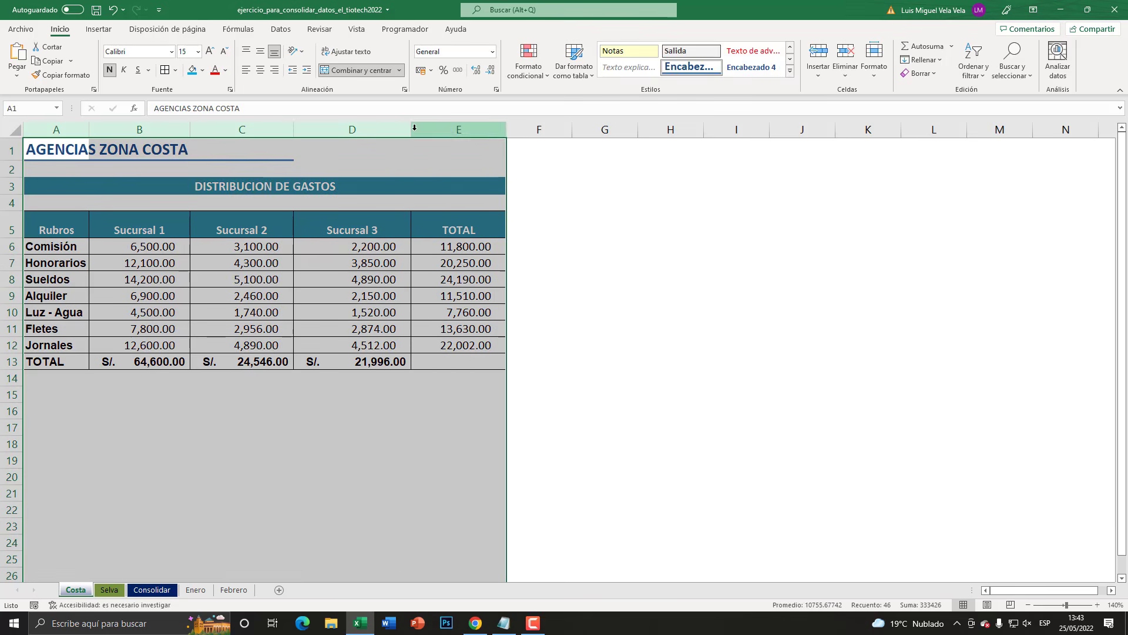
click(28, 245)
drag(13, 247, 12, 347)
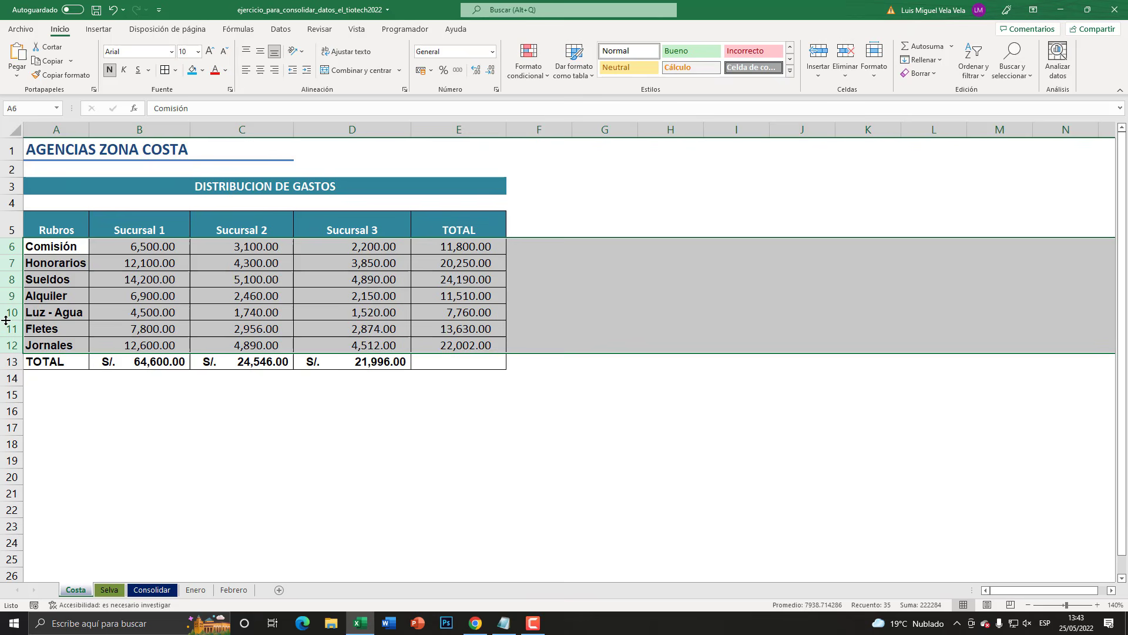
- Examine the Selva sheet's columns A to E one by one, from Rubros through the branches to TOTAL
click(109, 589)
click(68, 128)
click(144, 128)
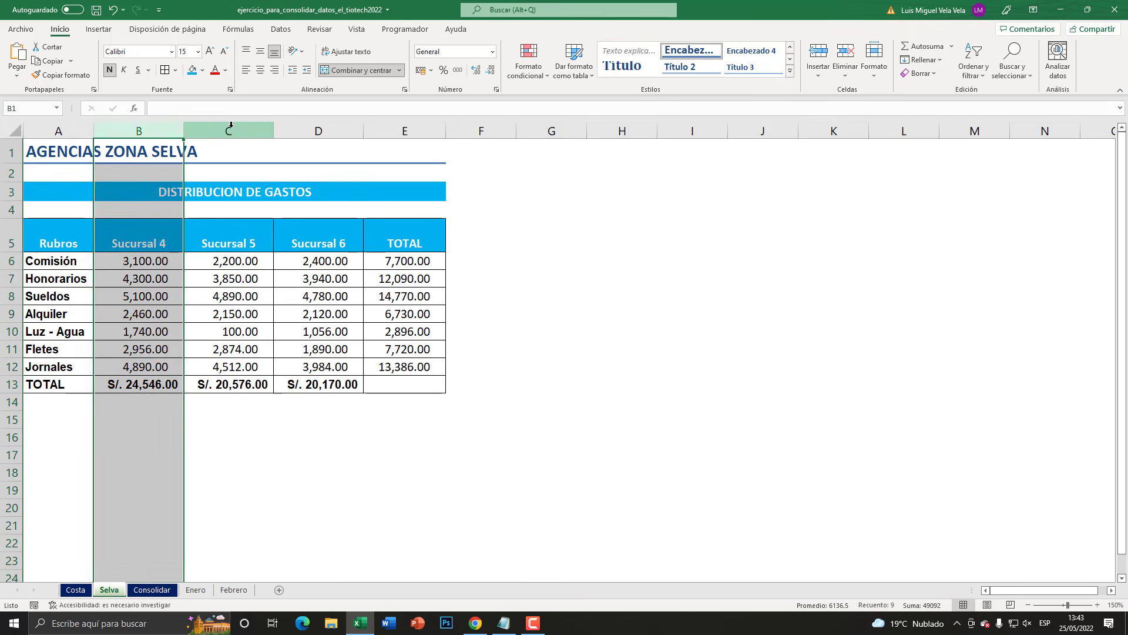
click(230, 129)
click(315, 128)
click(393, 127)
click(340, 125)
click(227, 127)
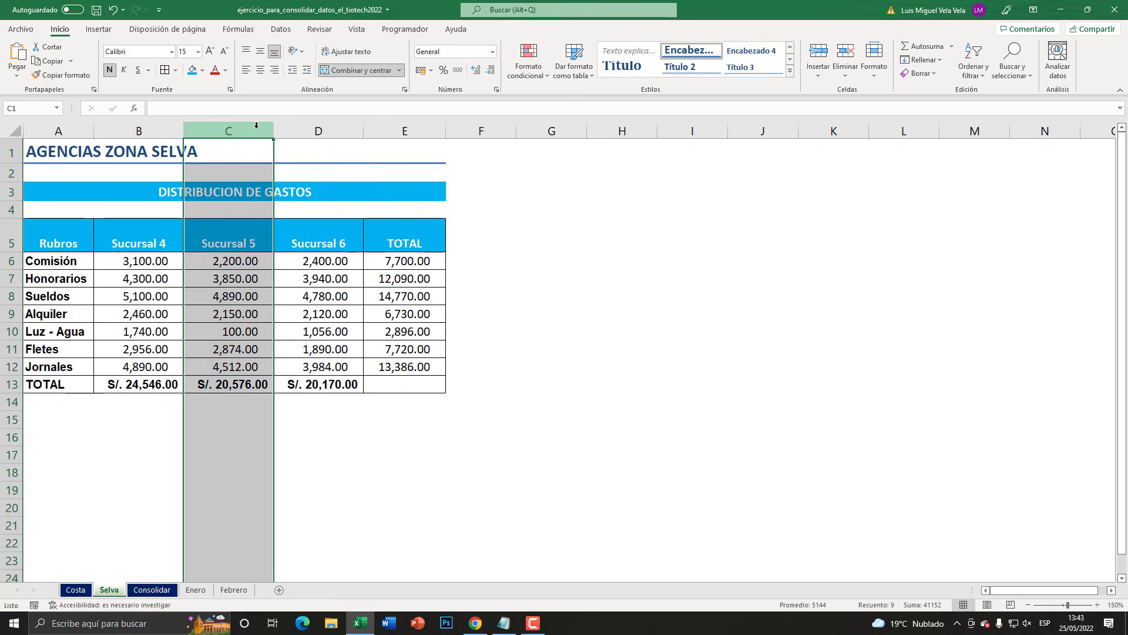
click(112, 127)
click(69, 129)
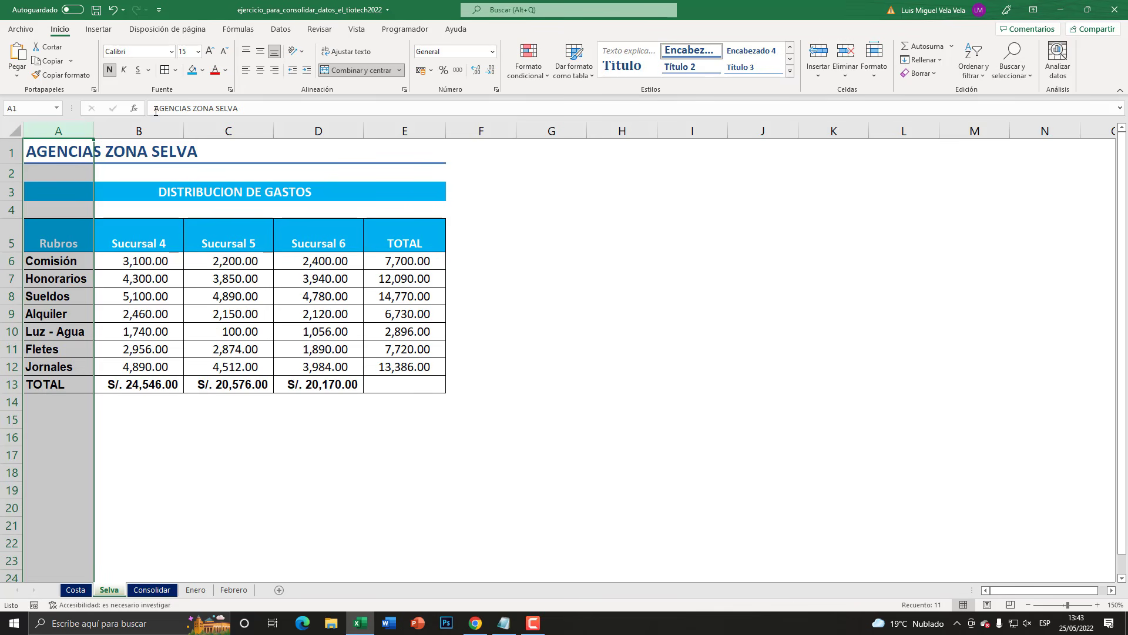
click(139, 128)
click(228, 128)
click(317, 129)
click(405, 128)
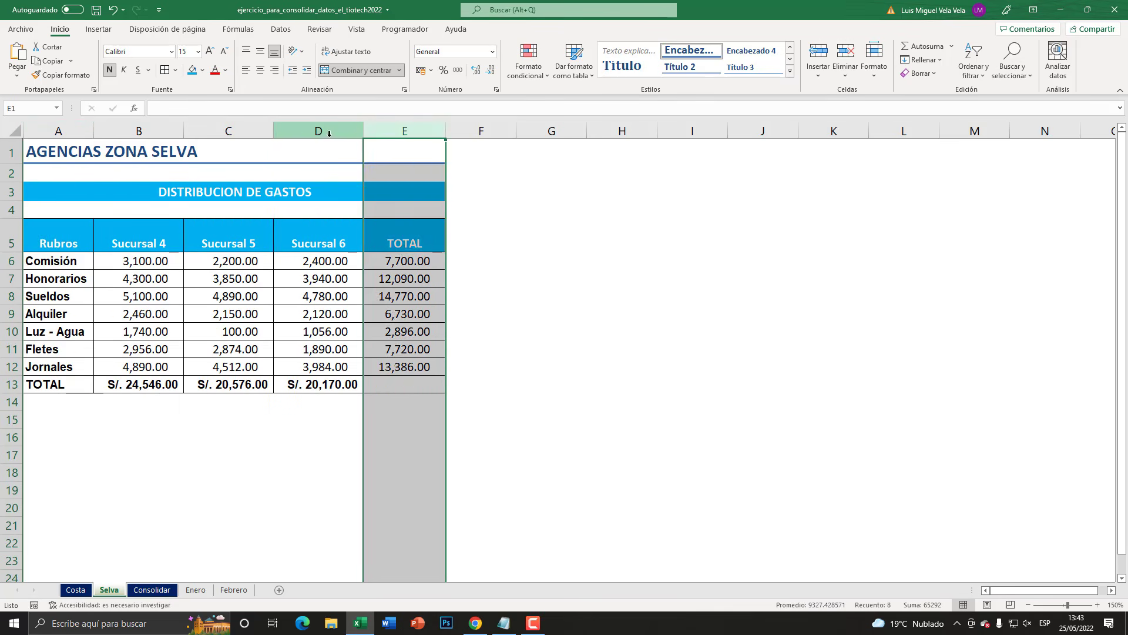
click(329, 131)
click(228, 131)
click(139, 130)
click(58, 131)
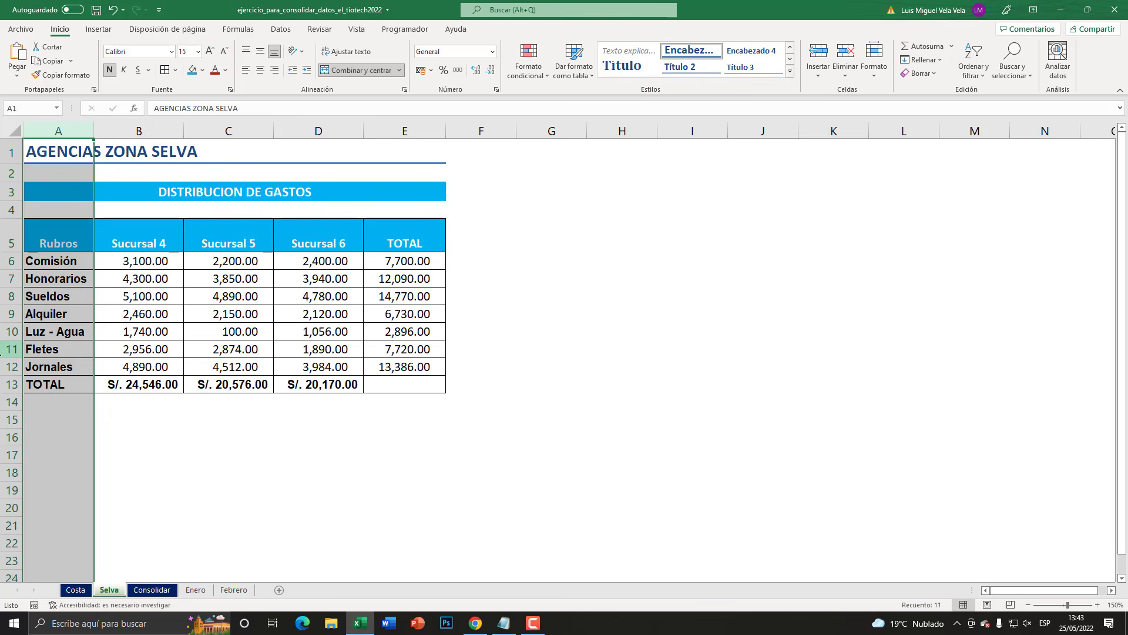
- Examine the Selva sheet's rows for Comisión, Honorarios, Sueldos and Alquiler, and recheck its category, branch and total columns
click(3, 260)
click(3, 279)
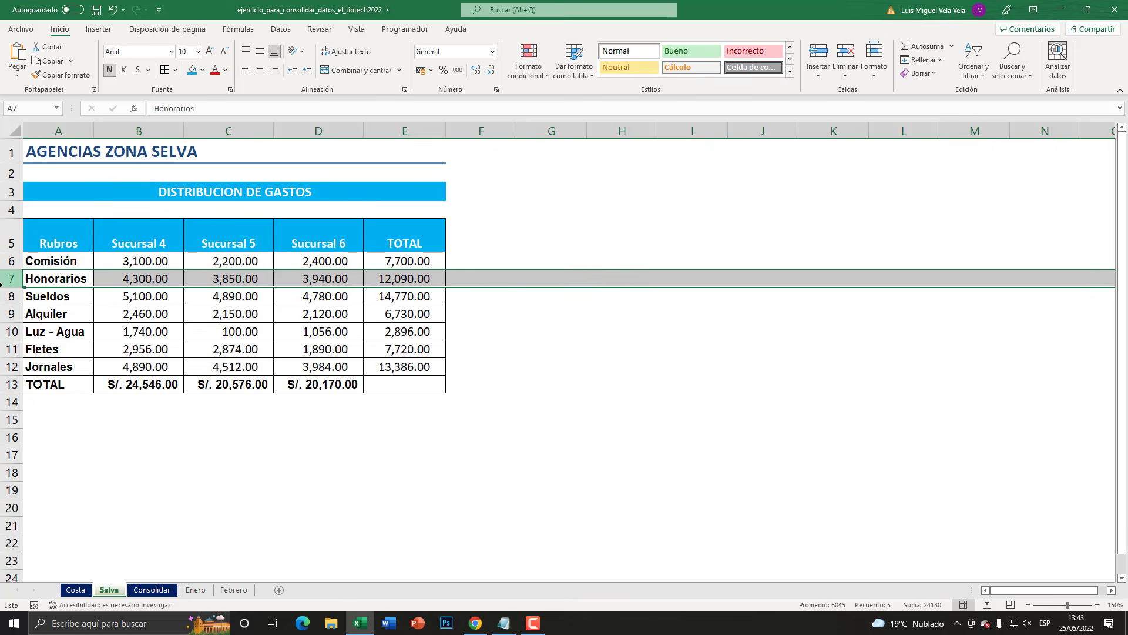
click(4, 296)
click(3, 314)
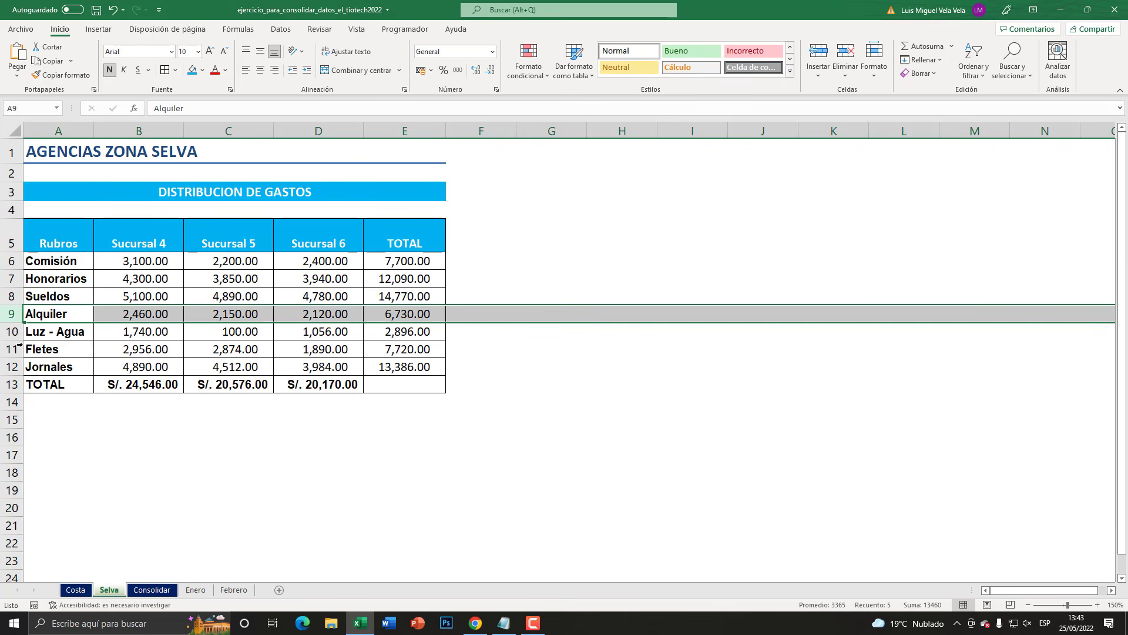
click(160, 125)
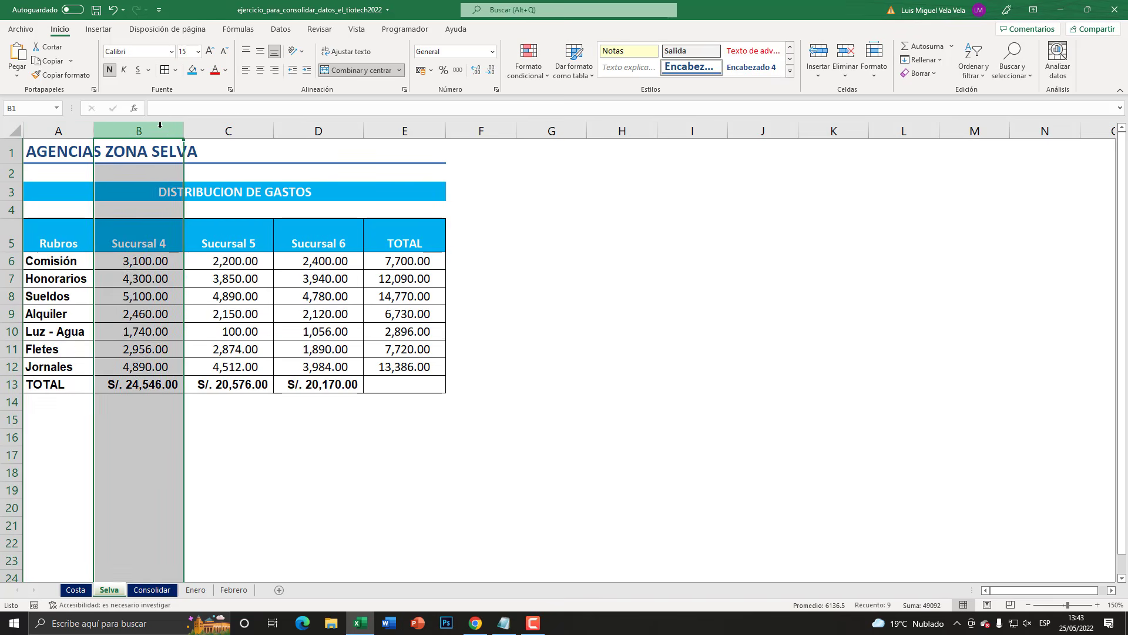
click(235, 125)
click(311, 128)
click(385, 126)
click(336, 123)
click(246, 124)
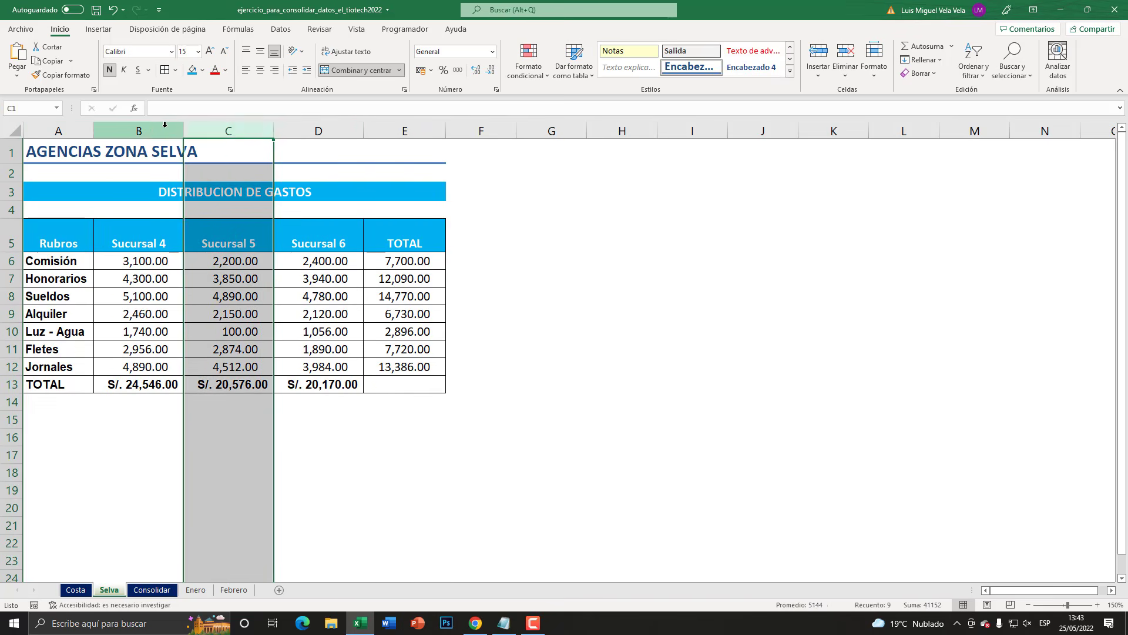
click(165, 124)
click(62, 127)
click(144, 127)
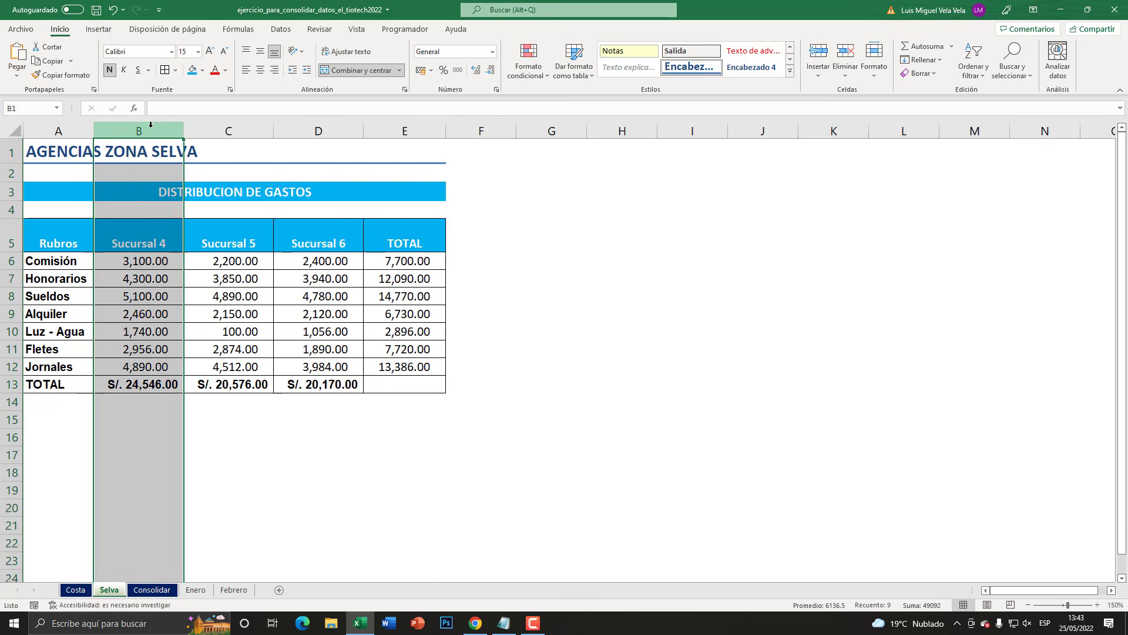
- Review the Costa sheet's Sucursal 1 and Sucursal 2 columns and each expense category from Comisión to Jornales
click(71, 594)
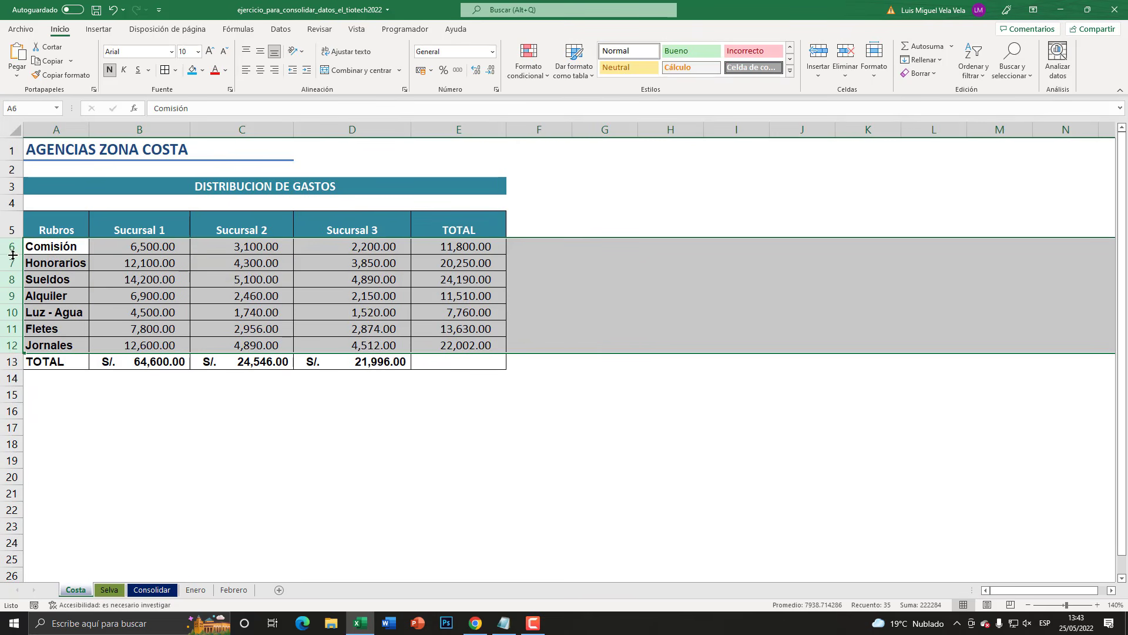
click(153, 133)
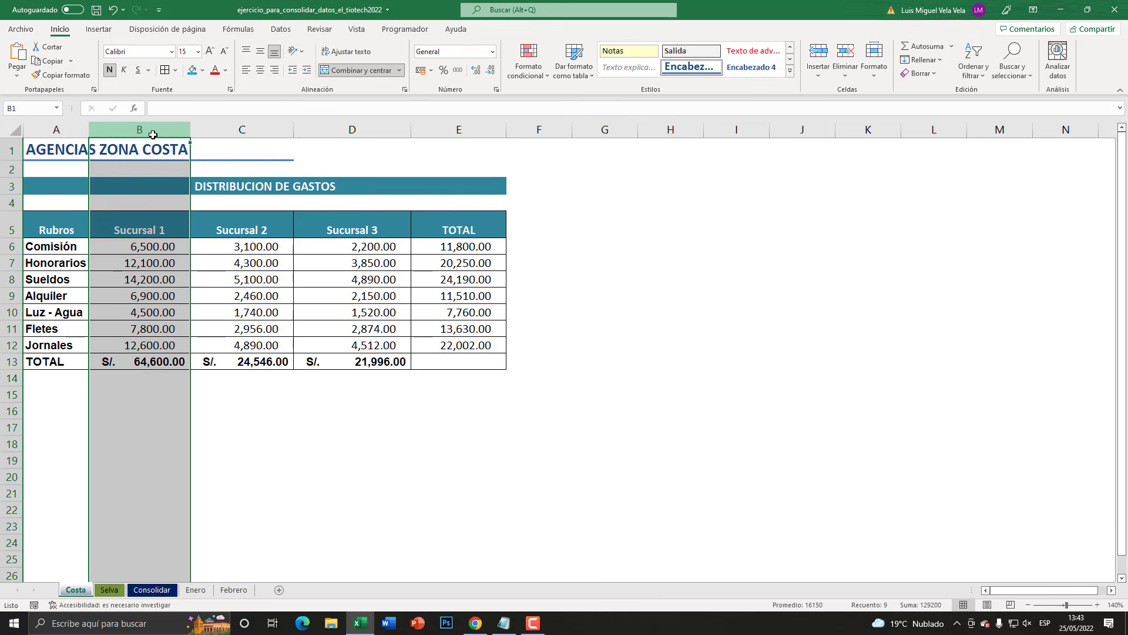
click(235, 129)
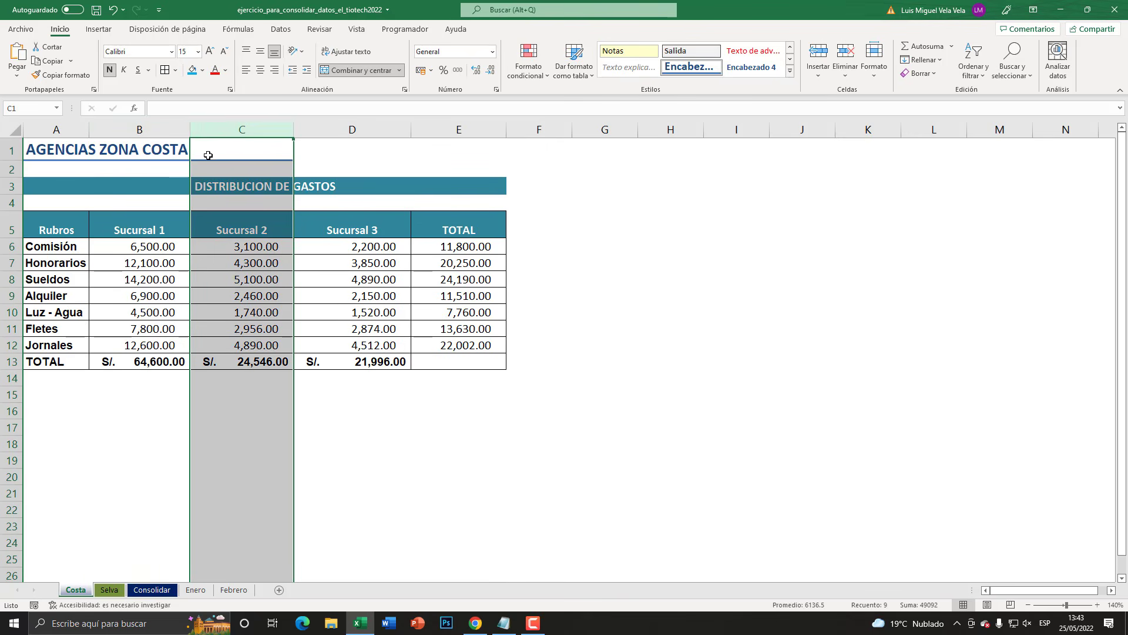
click(160, 260)
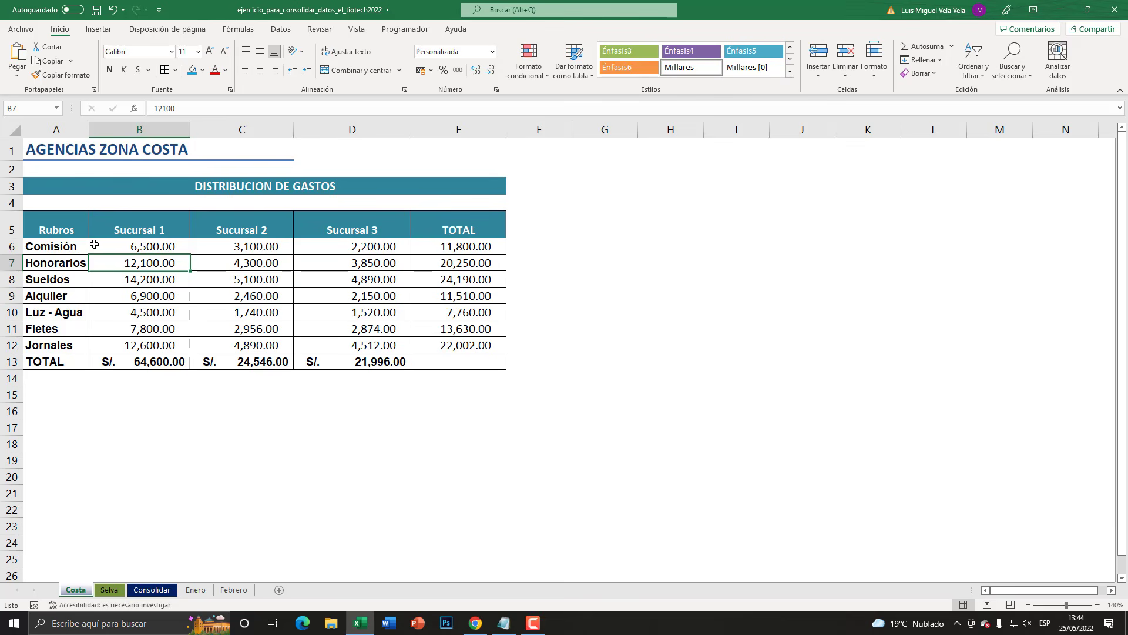
click(59, 129)
click(51, 247)
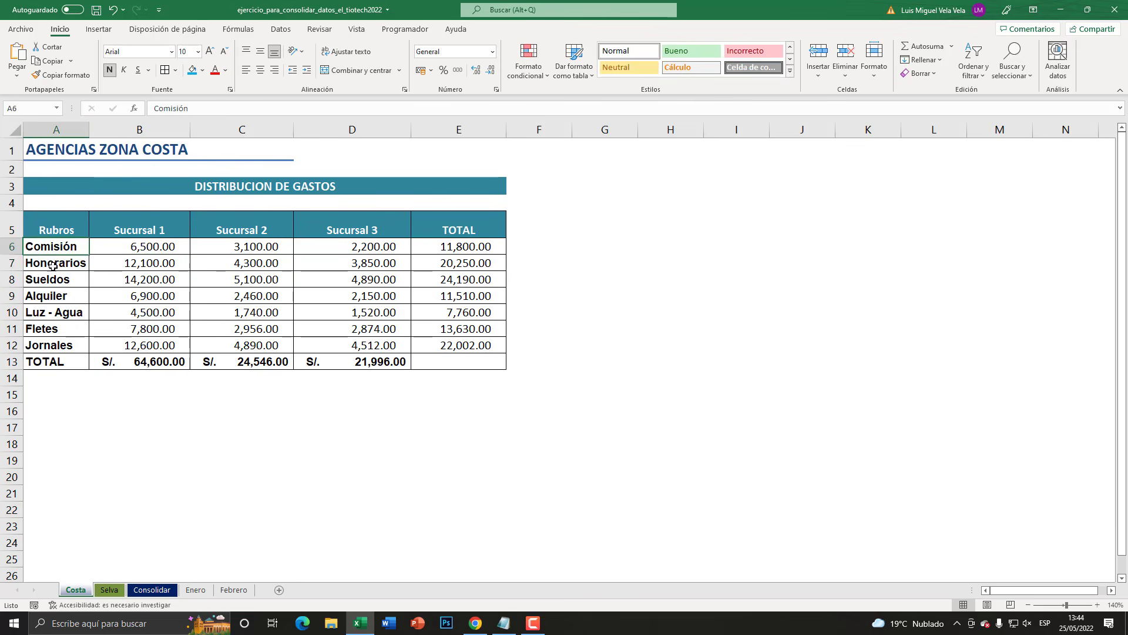
click(54, 264)
click(54, 278)
click(55, 295)
click(53, 311)
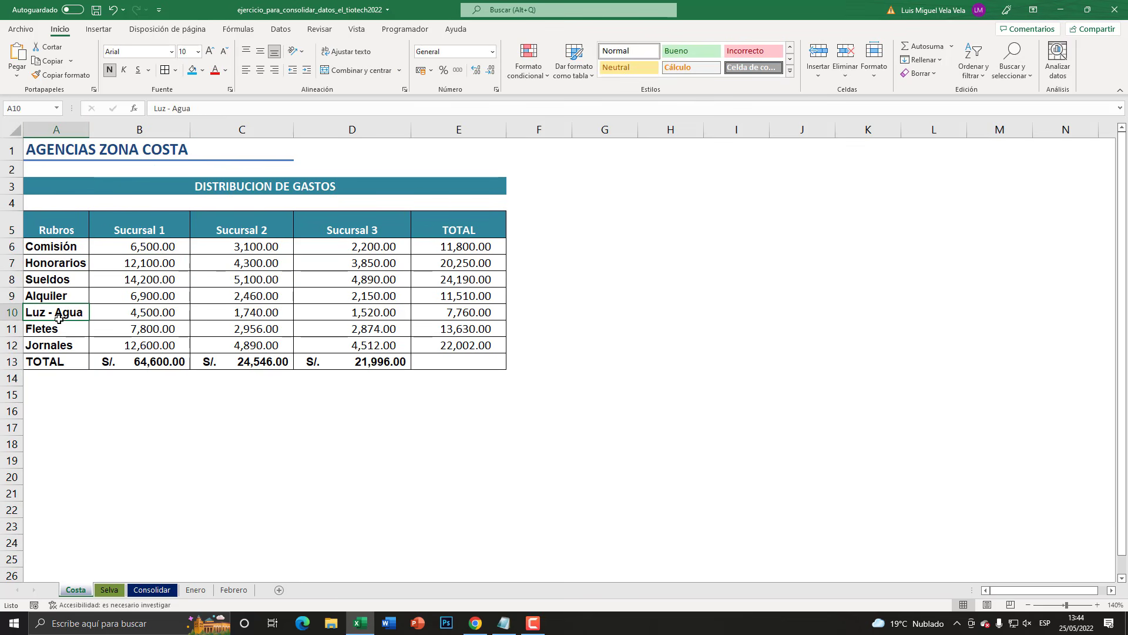
click(52, 328)
click(60, 345)
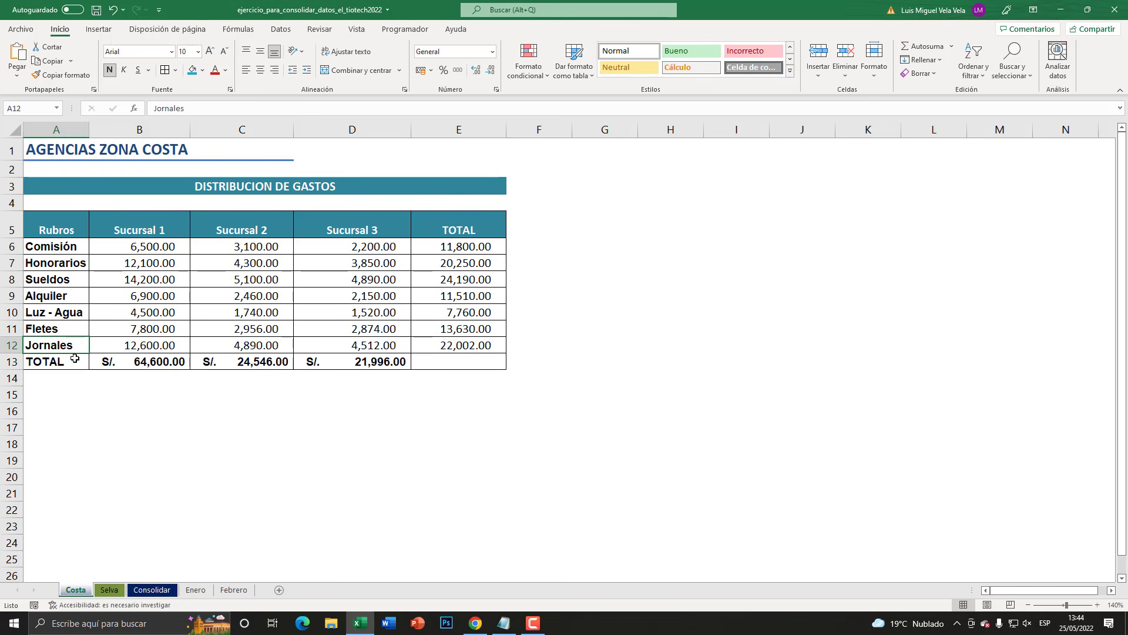
- Compare the category rows 6 to 12 on the Selva sheet with the Sucursal 1, 2 and 3 columns on Costa
click(112, 590)
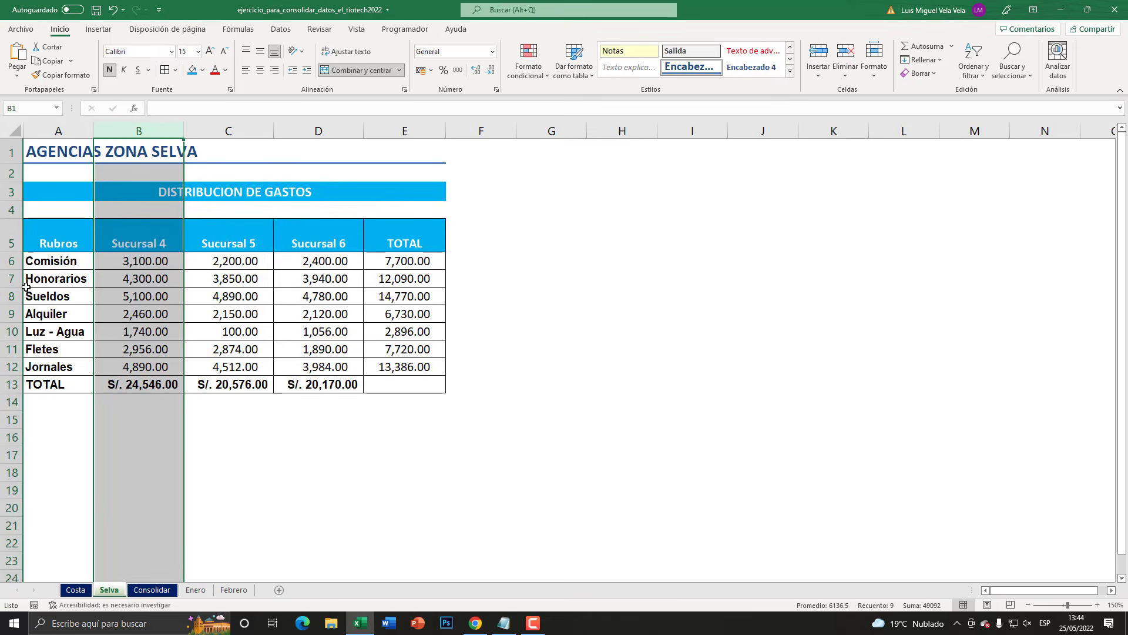
drag(12, 261, 9, 365)
click(162, 296)
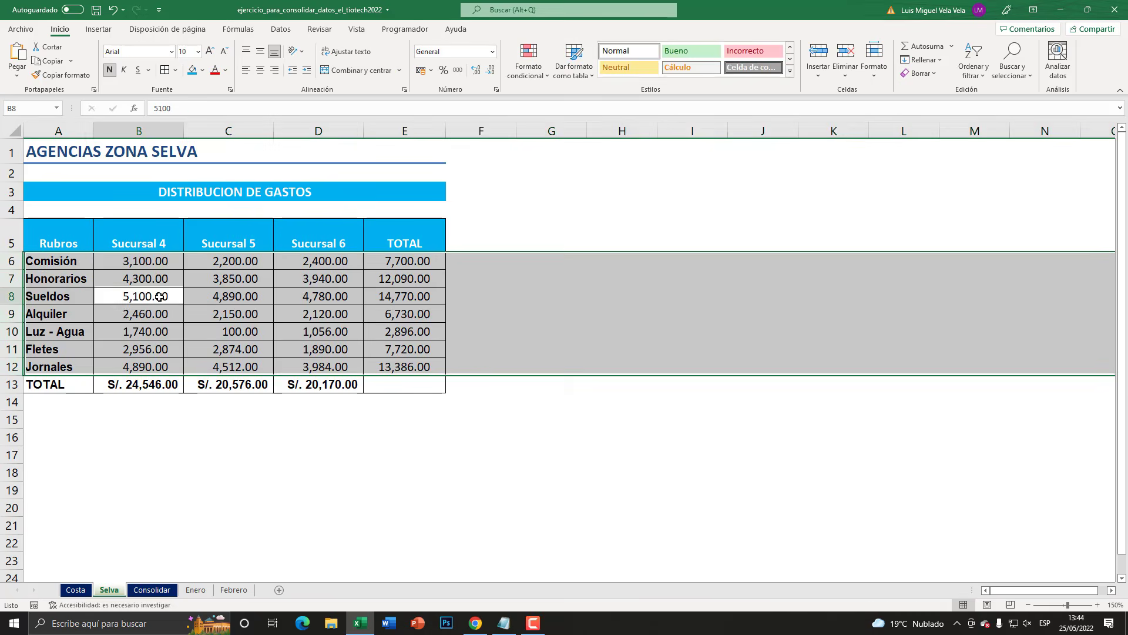
click(75, 590)
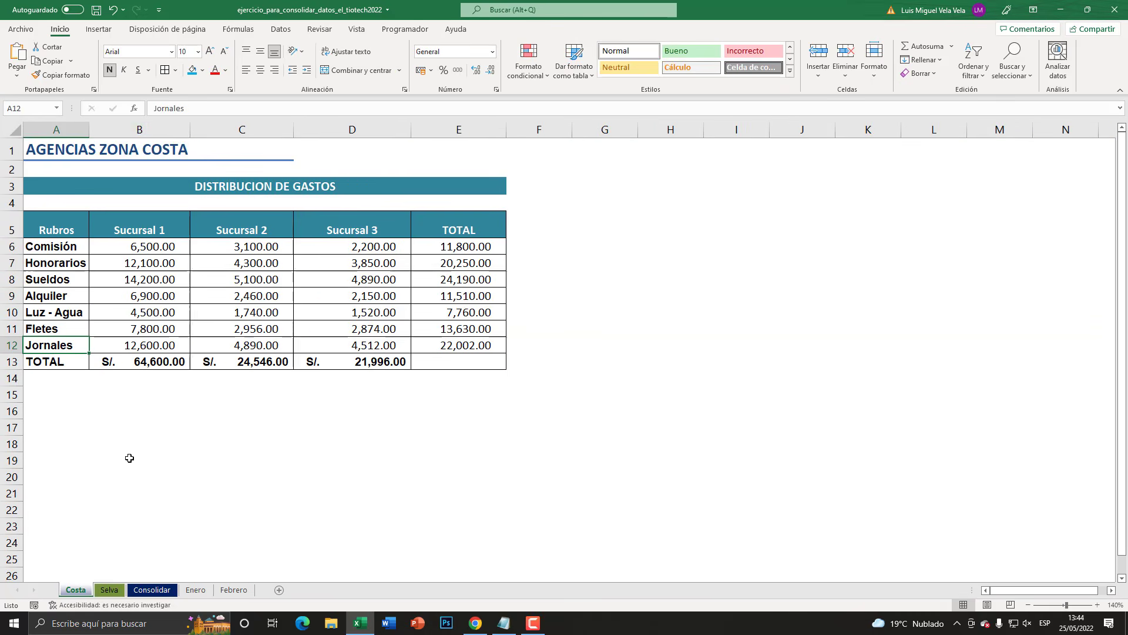
click(158, 130)
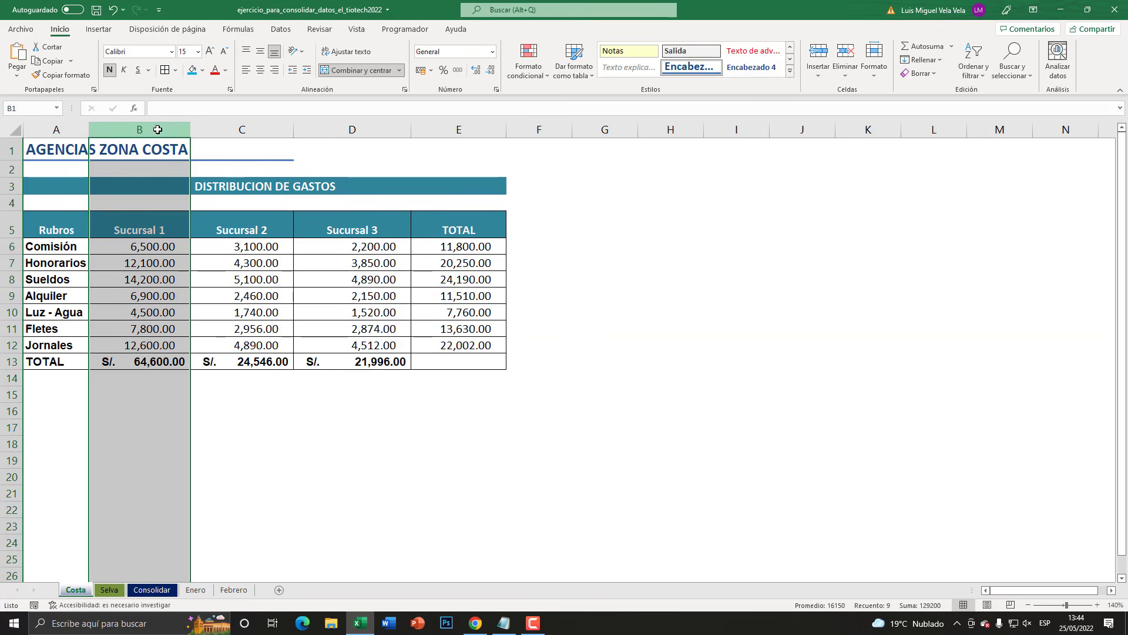
click(235, 129)
click(366, 131)
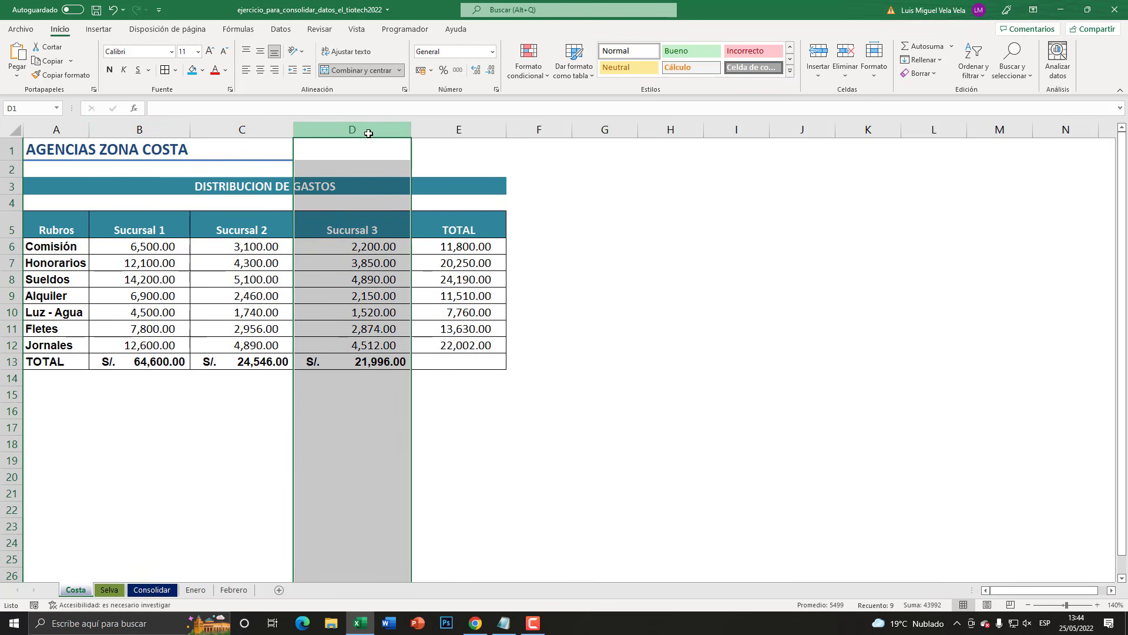
- Review the TOTAL column on the Costa sheet and the Sucursal 4, 5, 6 and TOTAL columns on Selva
click(458, 131)
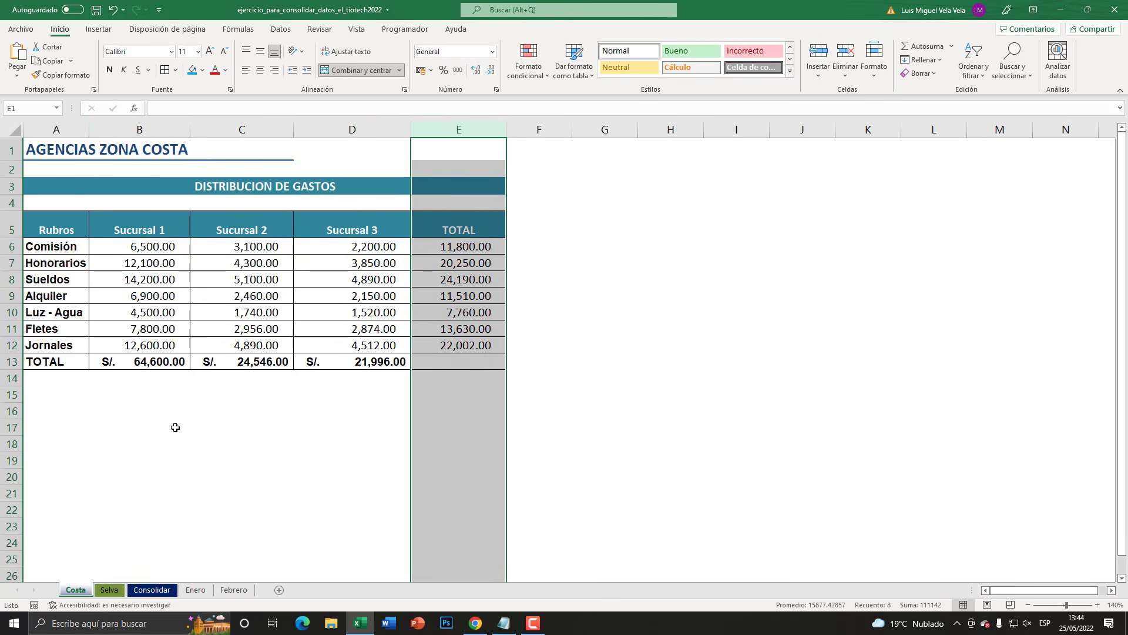
click(111, 590)
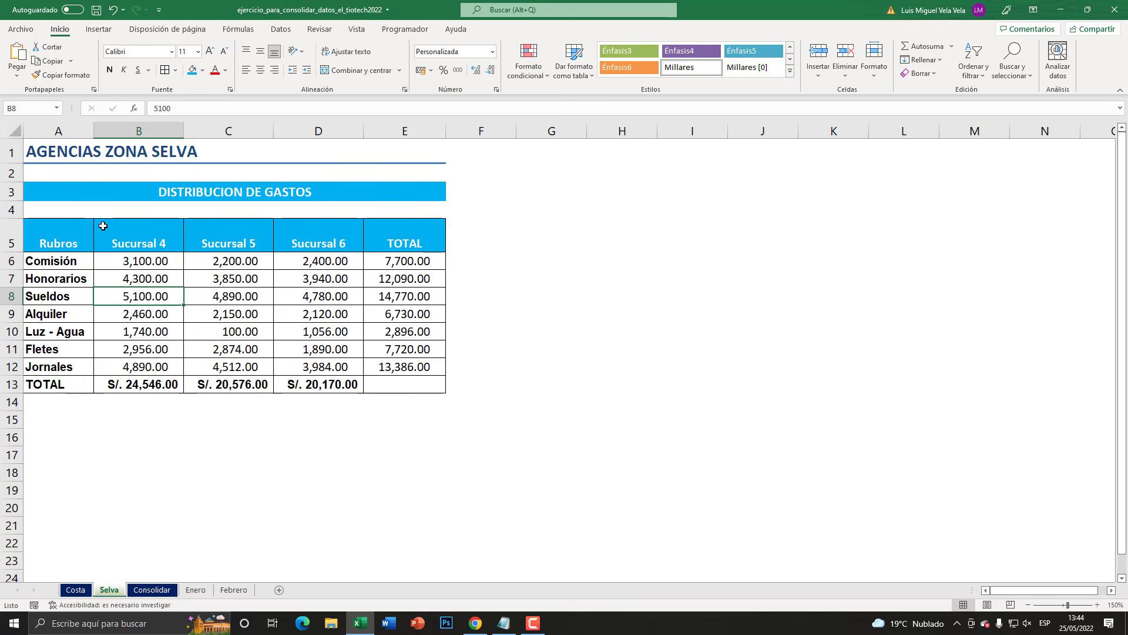
click(147, 124)
click(233, 126)
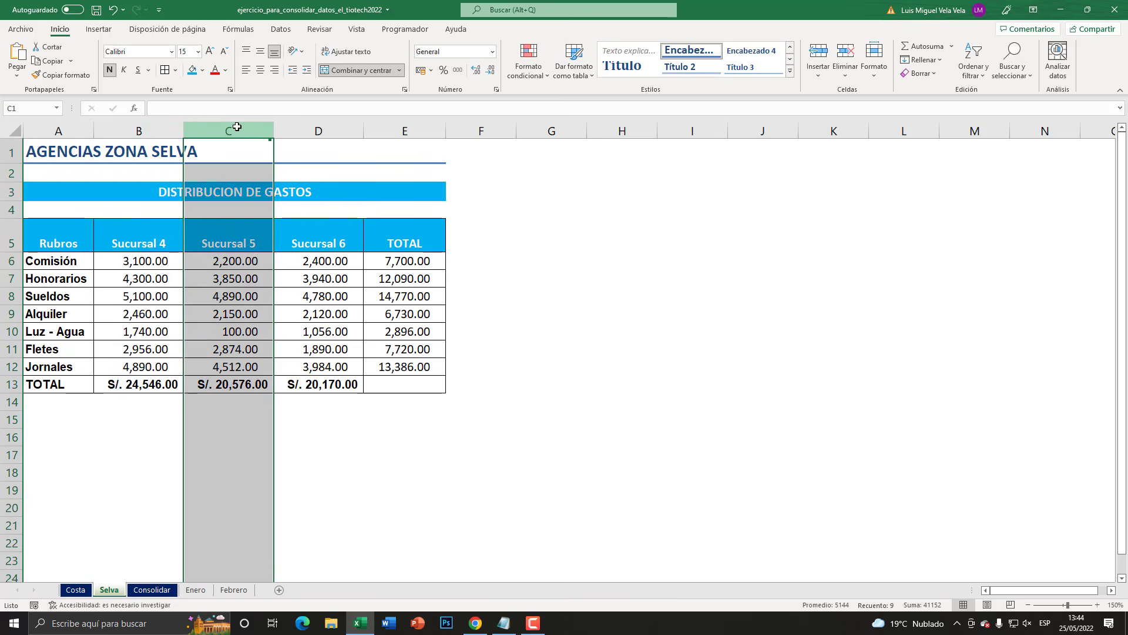
click(308, 124)
click(404, 126)
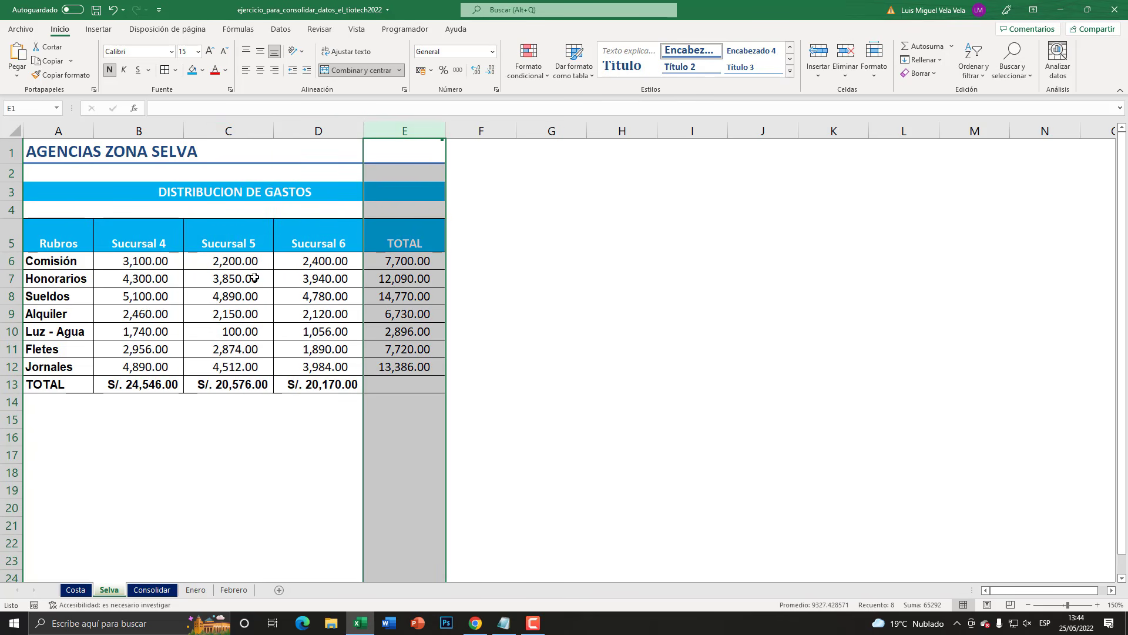
- Start the Consolidate command with cell H24 on the Consolidar sheet, below the reference image, as the destination
click(156, 589)
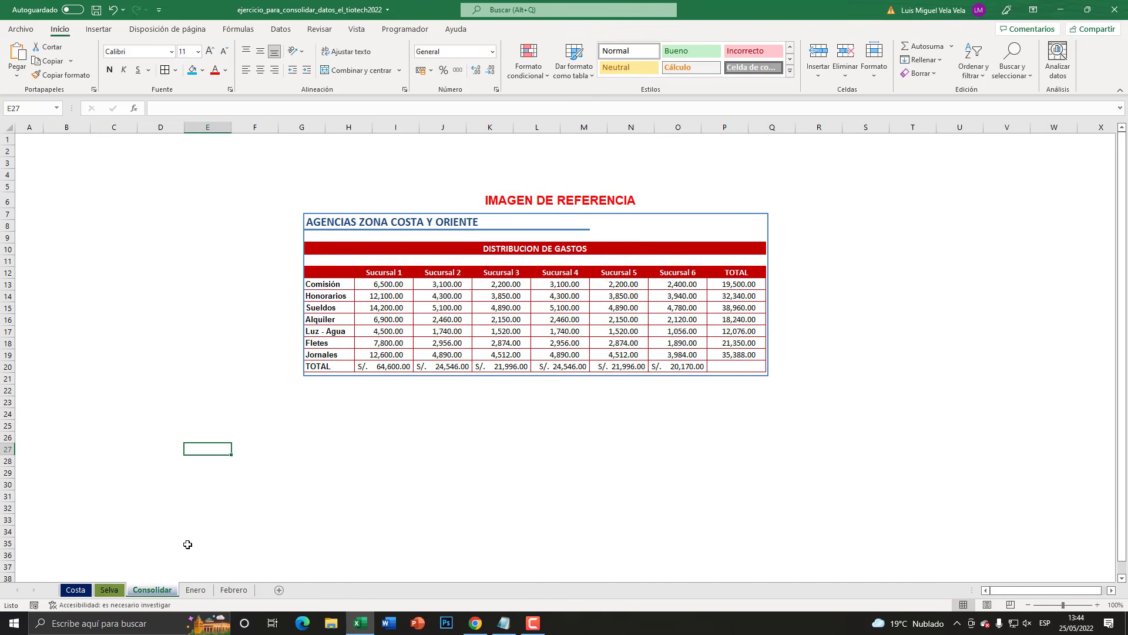
mouse_move(451, 227)
mouse_down()
mouse_move(374, 225)
mouse_move(361, 254)
mouse_move(479, 217)
mouse_move(468, 230)
mouse_up()
click(322, 421)
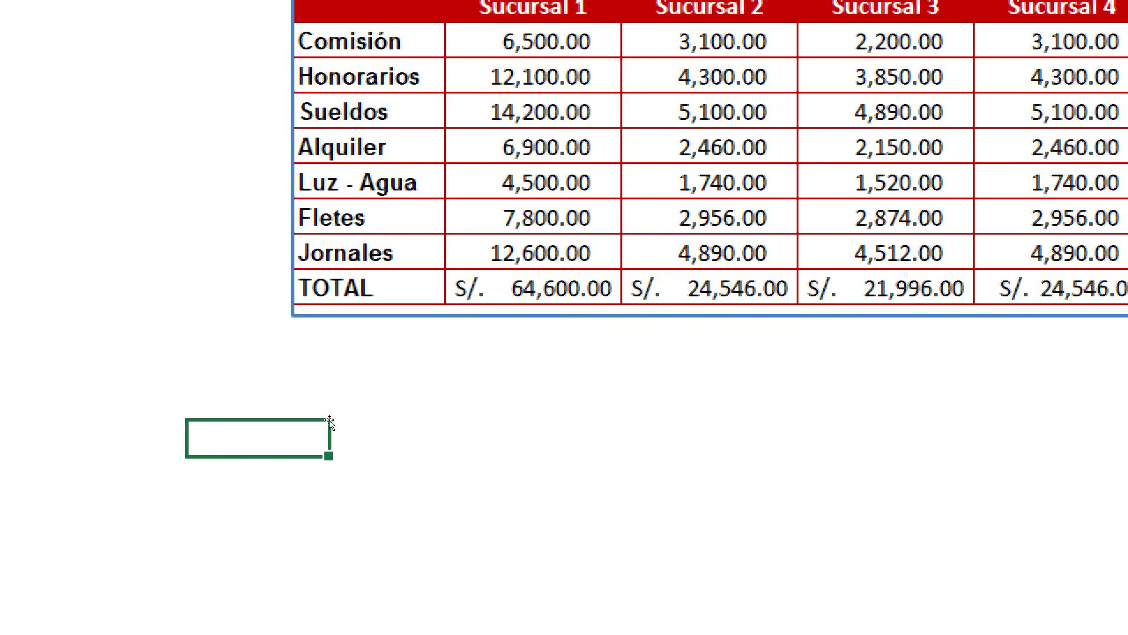
click(326, 422)
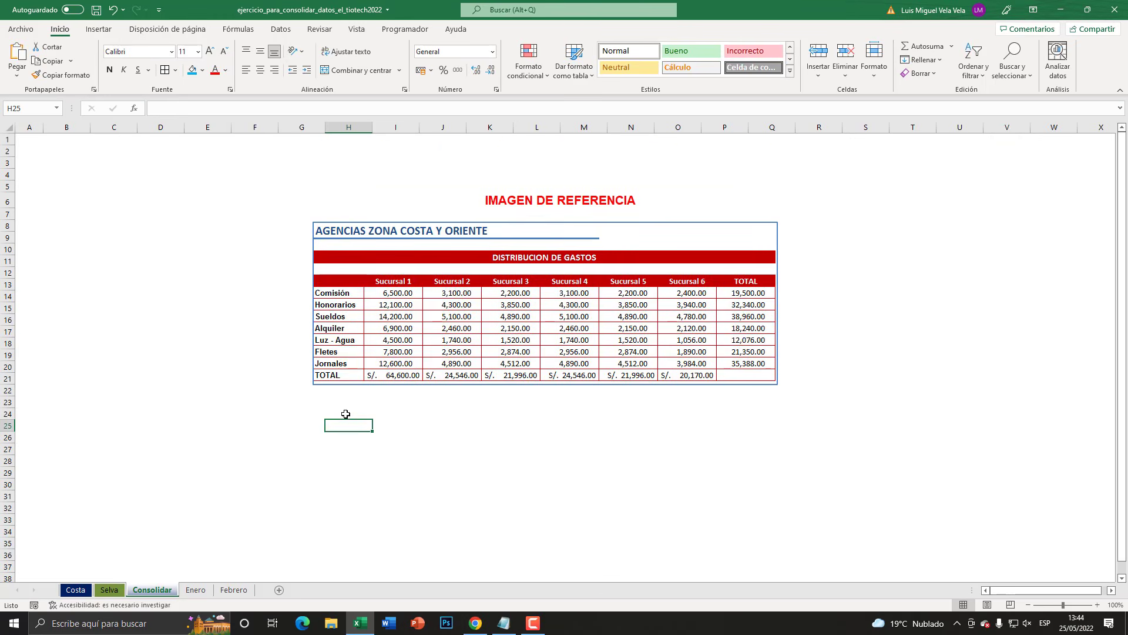
click(346, 414)
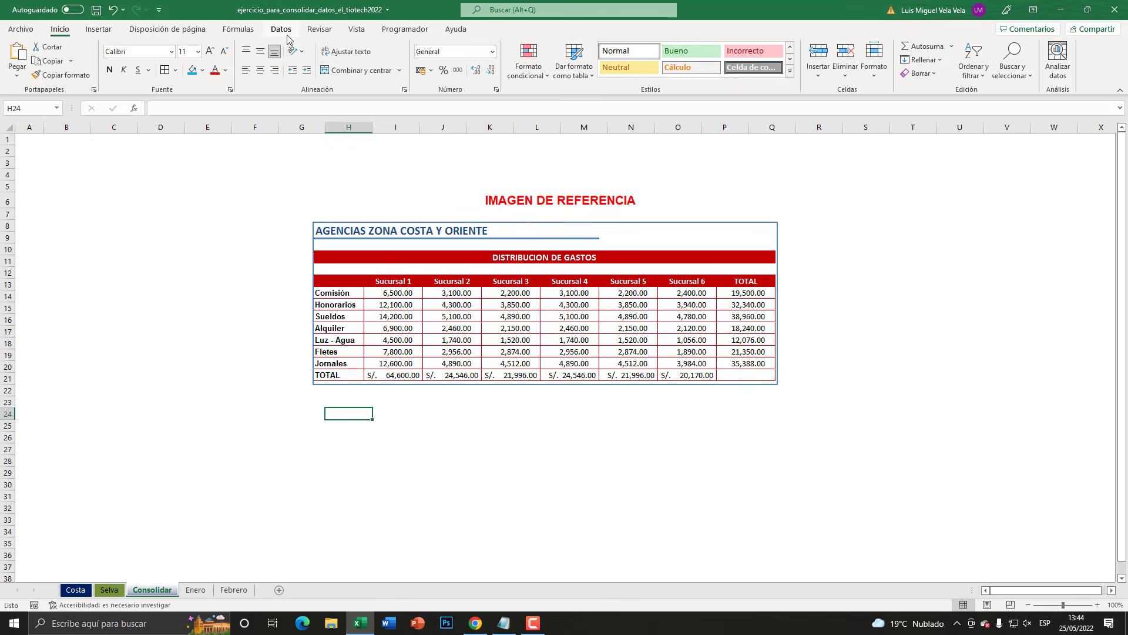
click(282, 33)
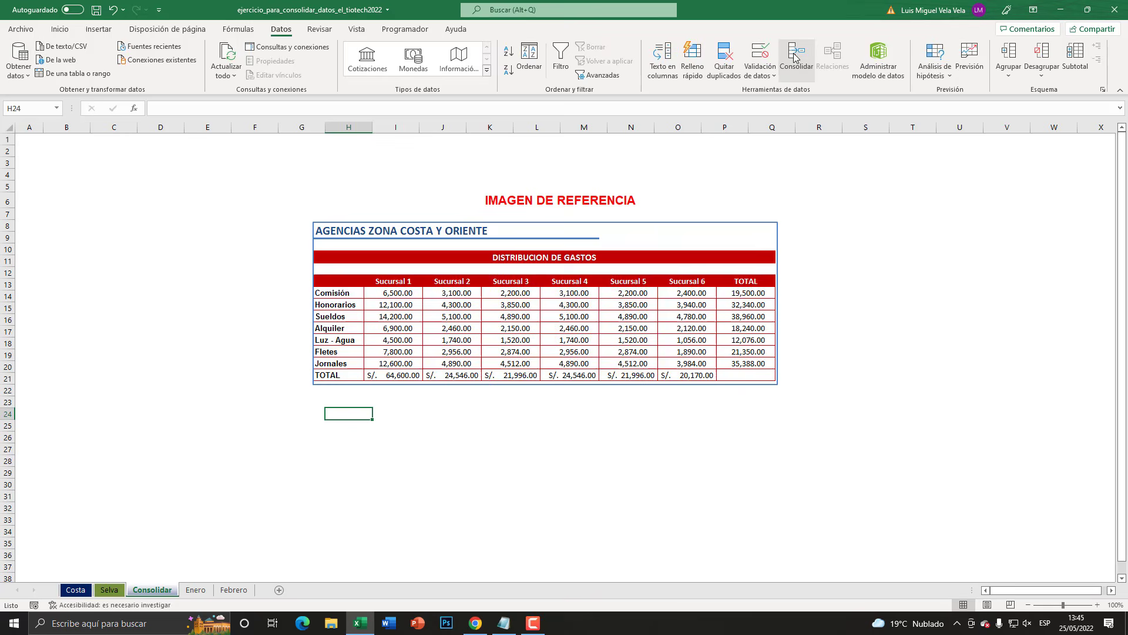
click(795, 57)
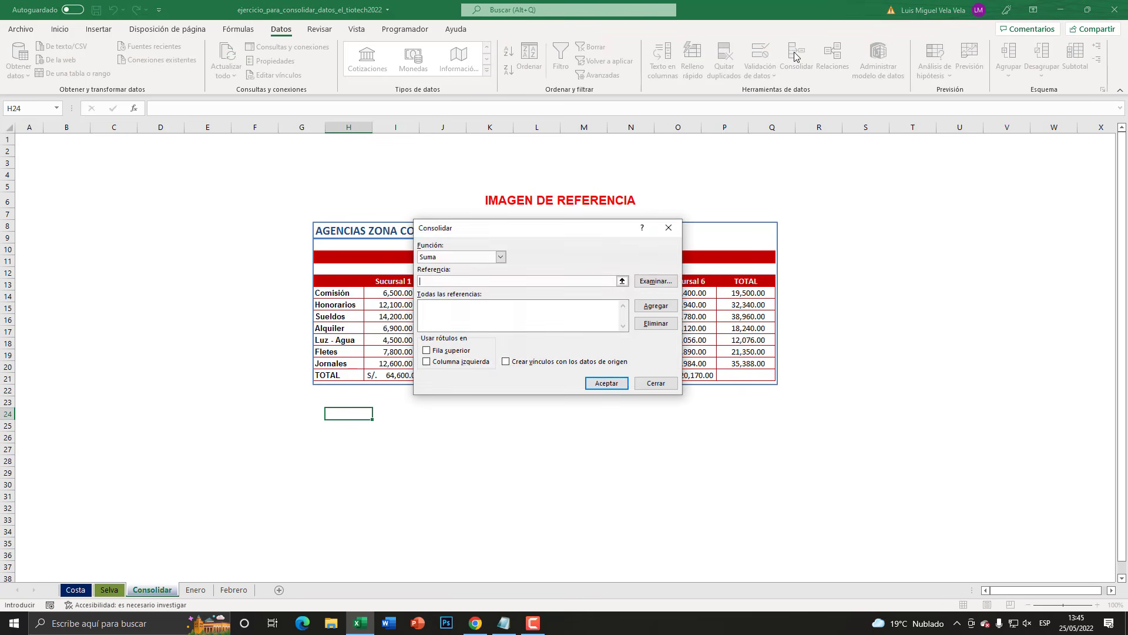
drag(551, 238, 497, 171)
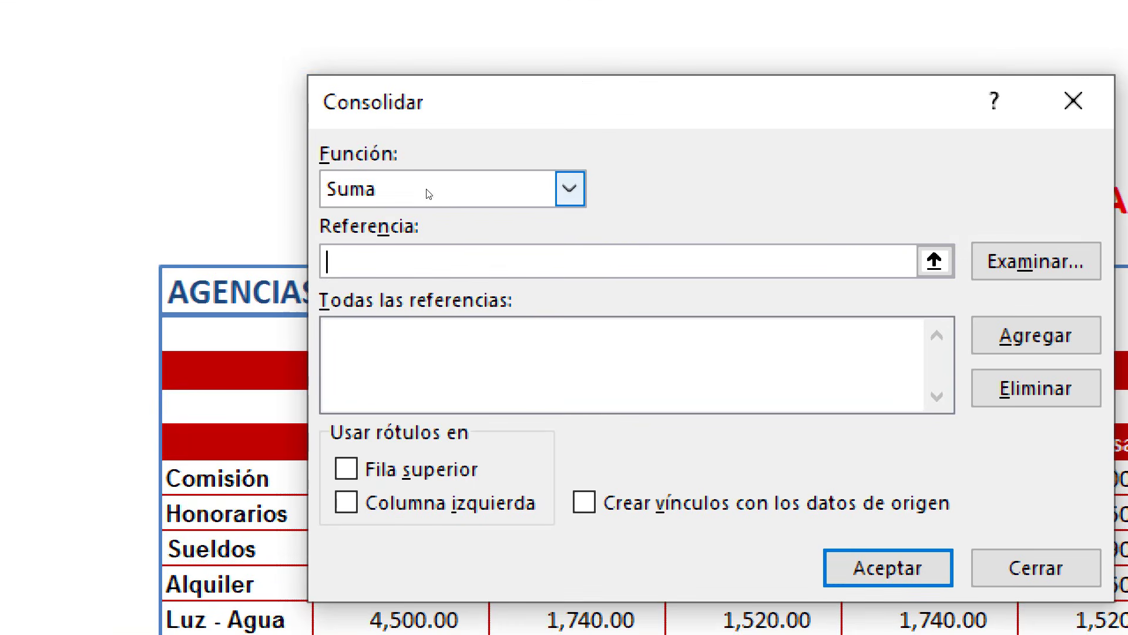
- Look through the available consolidation functions and choose Suma
click(449, 200)
key(Down)
key(Down)
key(Down)
key(Down)
key(Down)
key(Down)
key(Down)
key(Down)
key(Down)
key(Down)
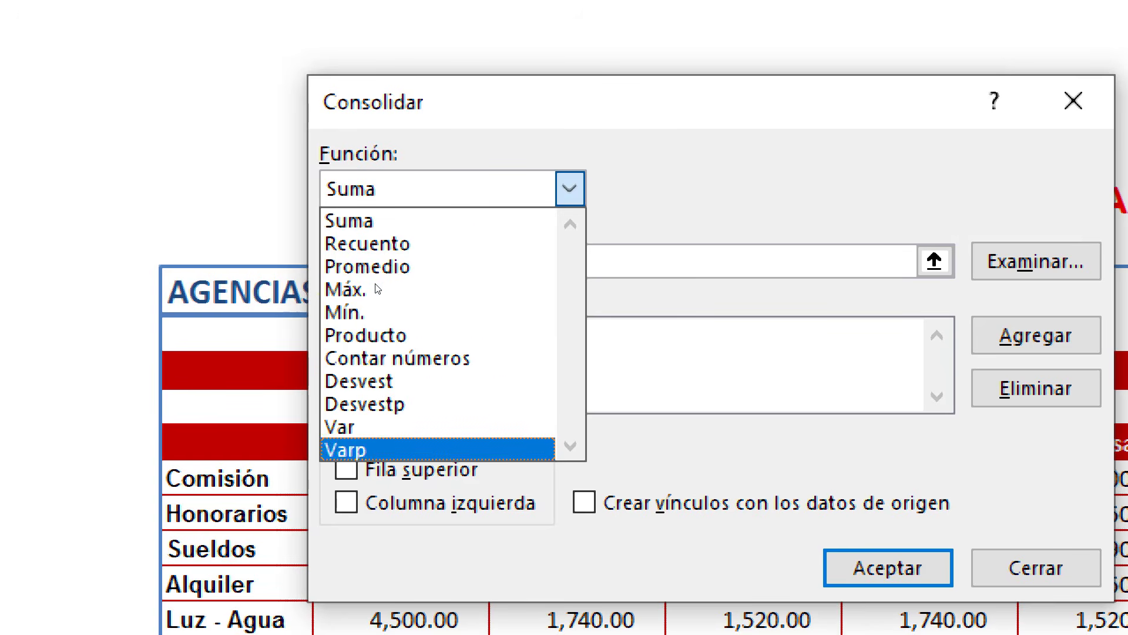
key(Down)
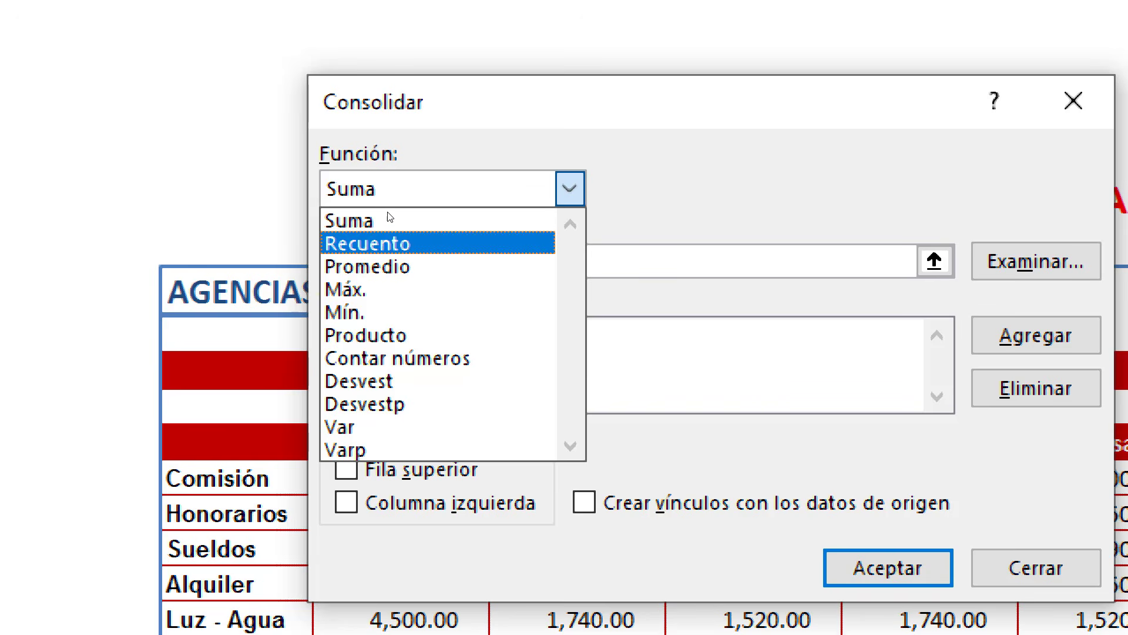
key(Down)
key(Down)
key(Down)
key(Down)
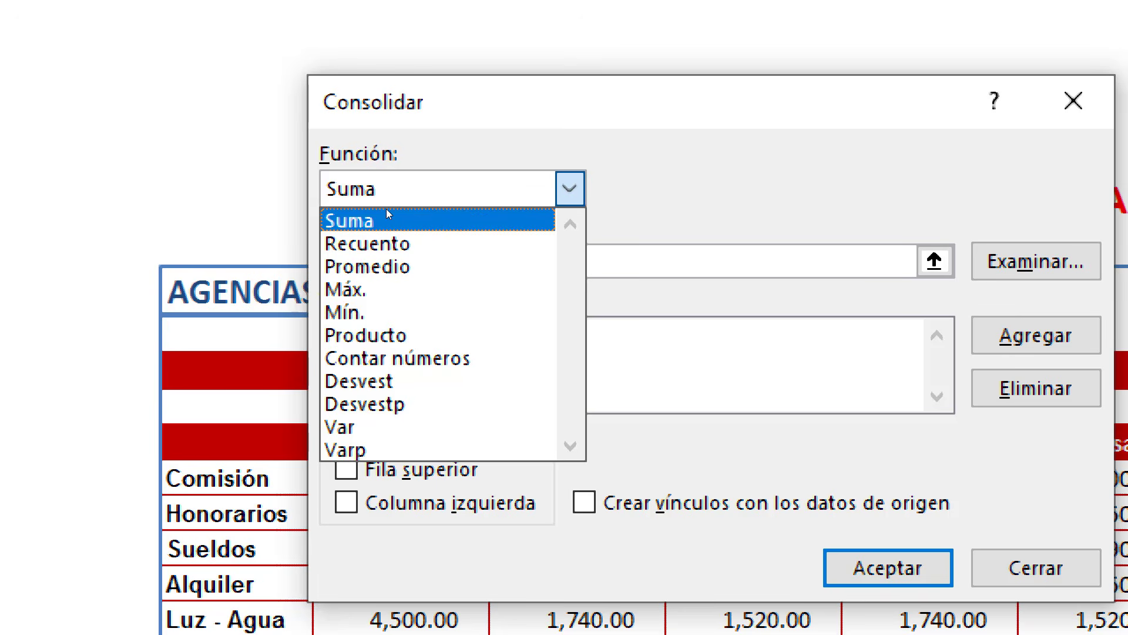
click(387, 209)
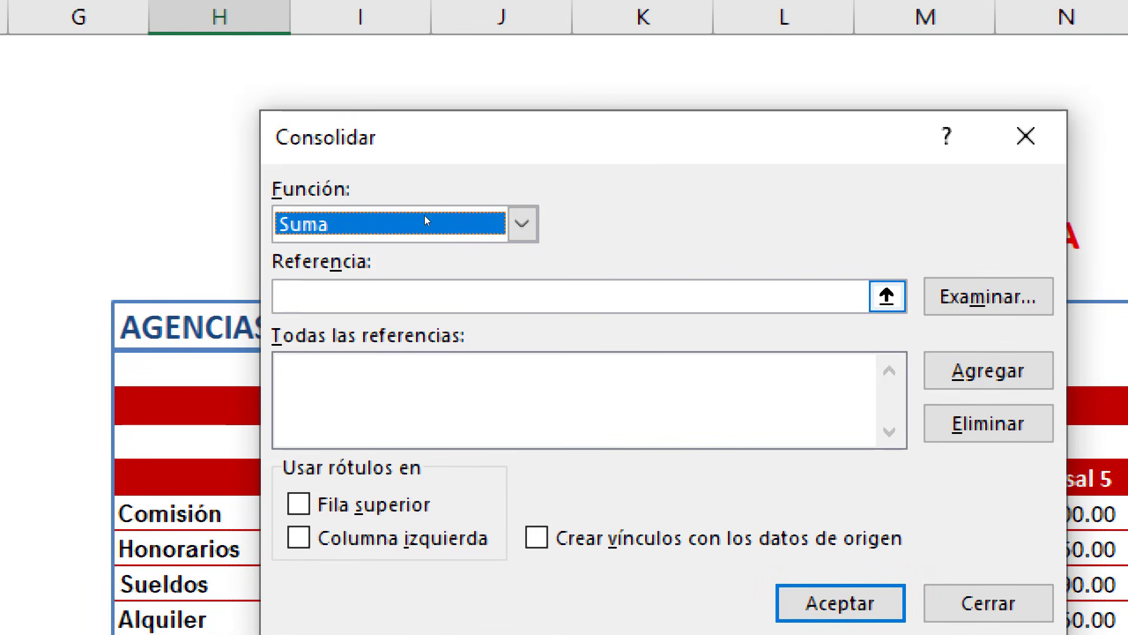
key(Tab)
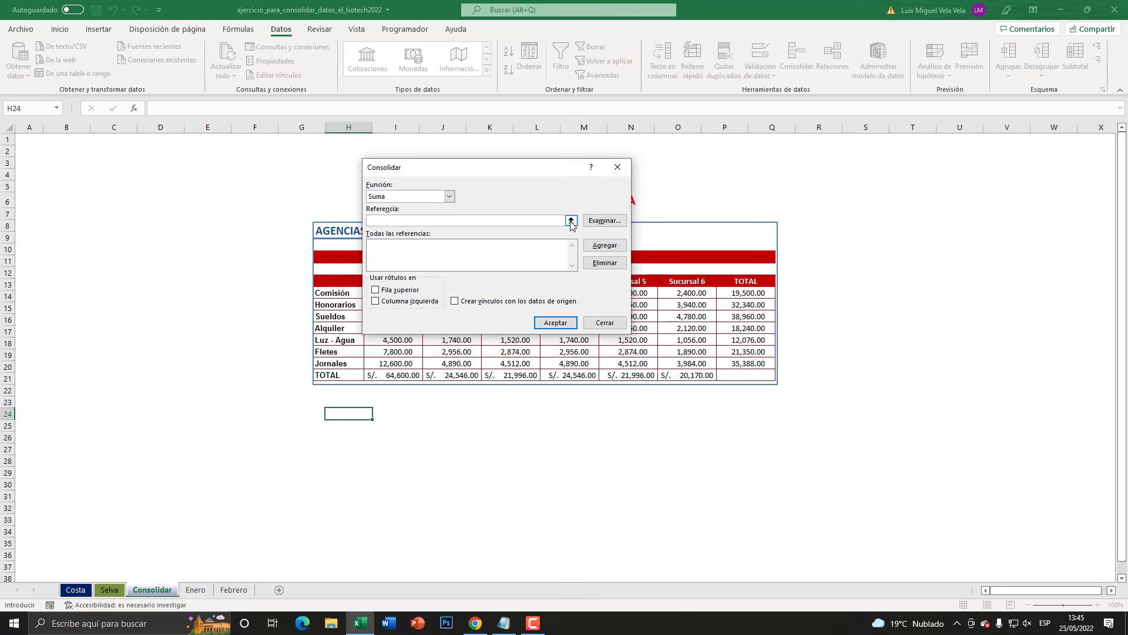
- Add the Costa sheet's expense table, range Costa!$A$5:$E$13, to the consolidation references
click(570, 221)
click(75, 589)
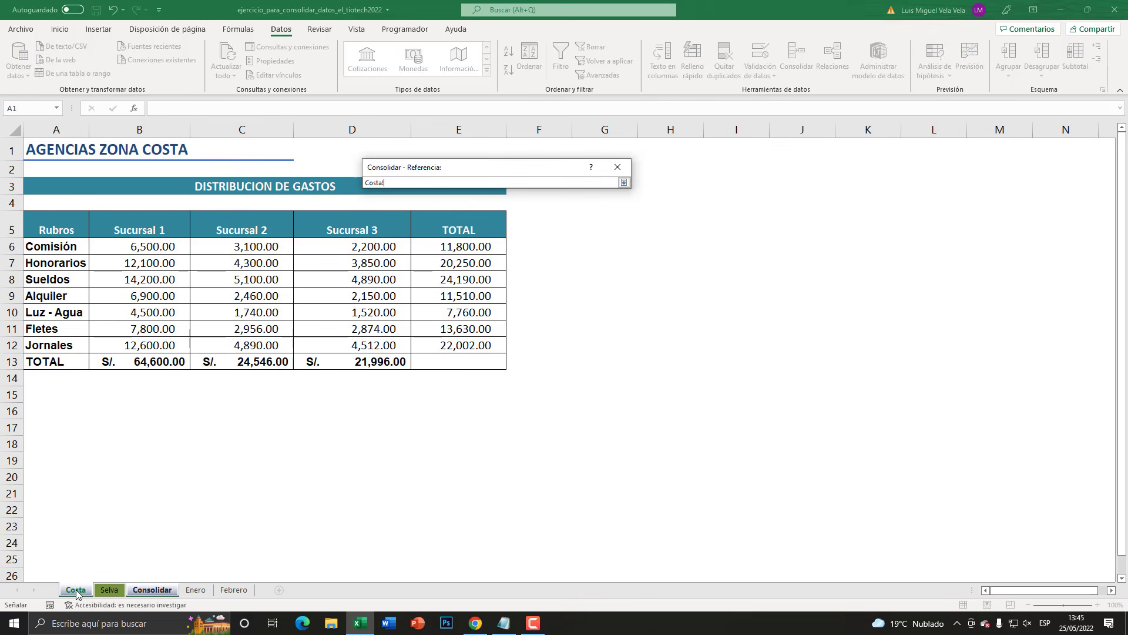
drag(61, 234, 450, 351)
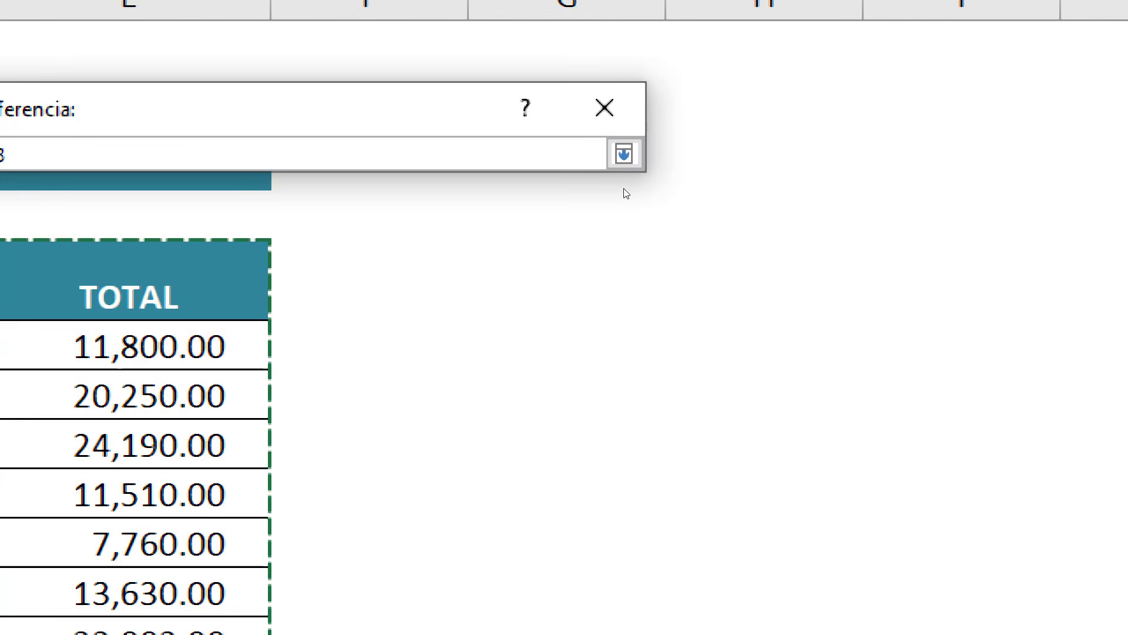
click(624, 182)
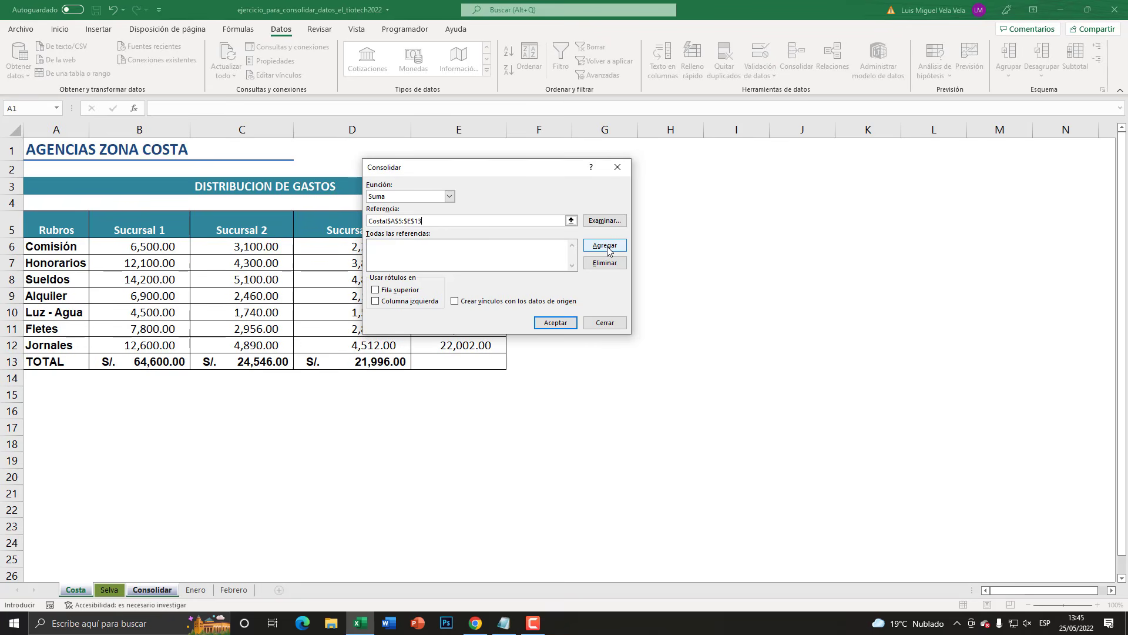
click(605, 246)
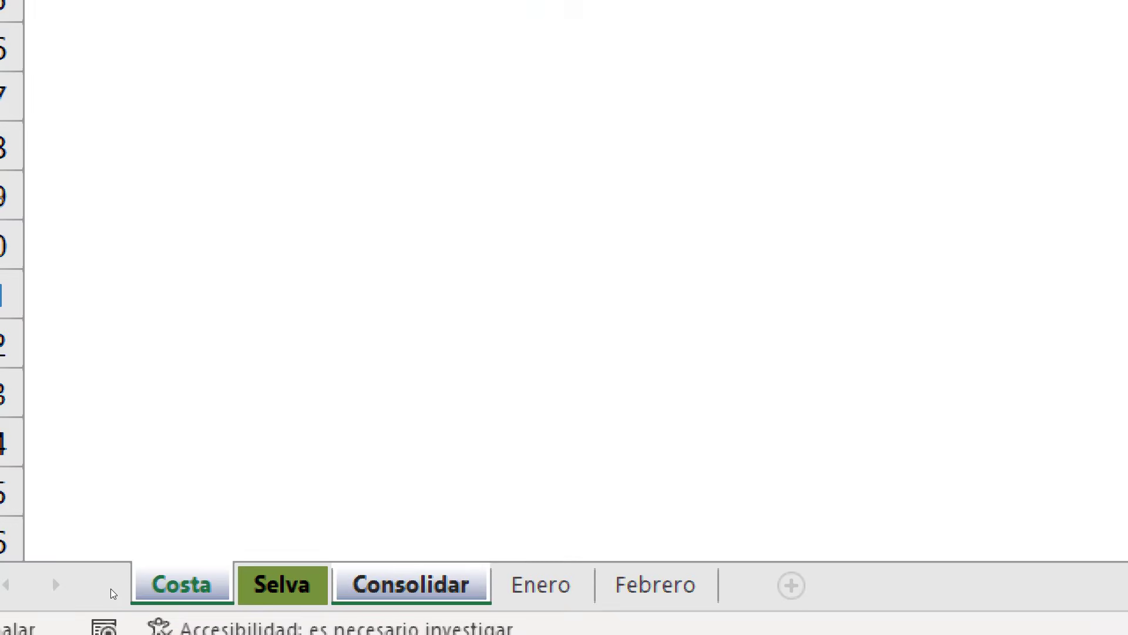
- Clear the proposed reference, select the Selva sheet's expense table, and add Selva!$A$5:$E$13 to the consolidation references
click(110, 590)
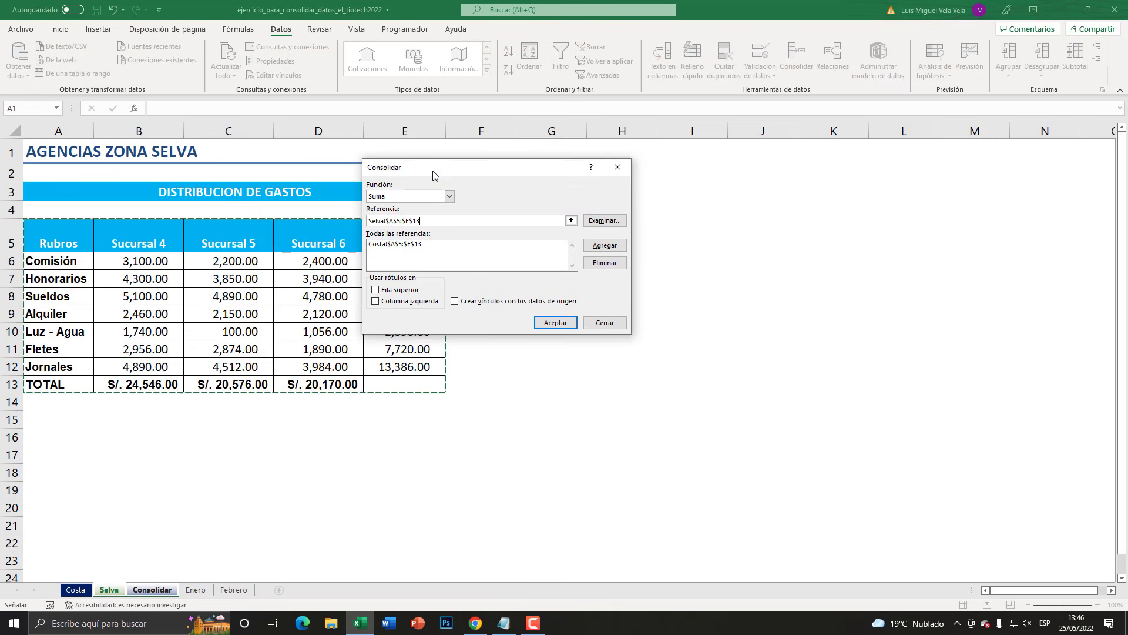
drag(433, 171, 616, 163)
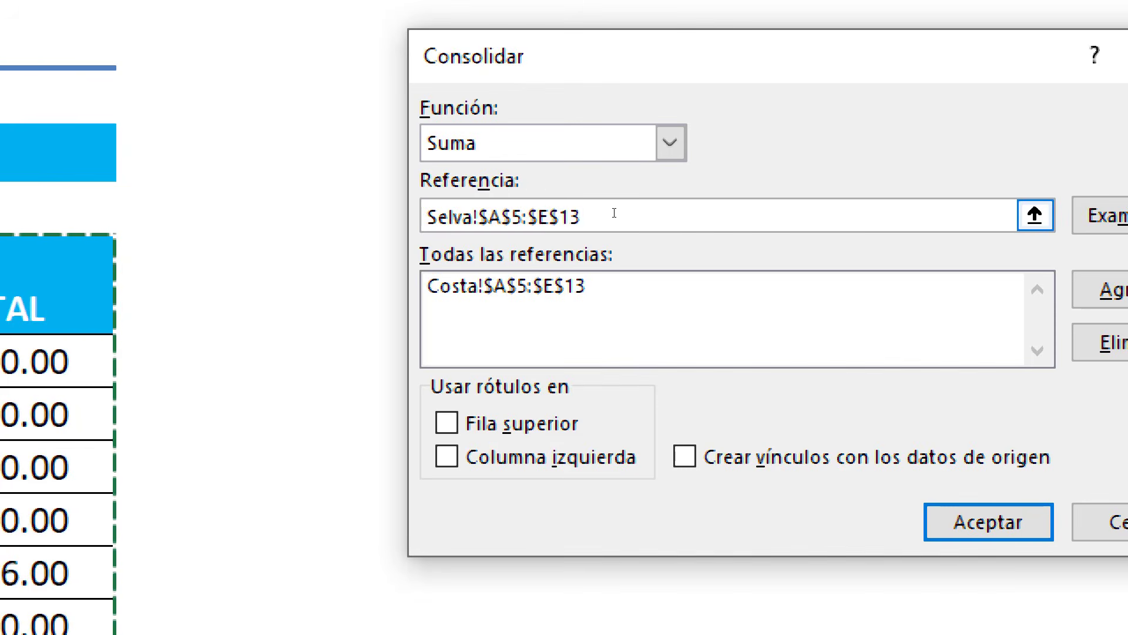
drag(548, 212, 599, 212)
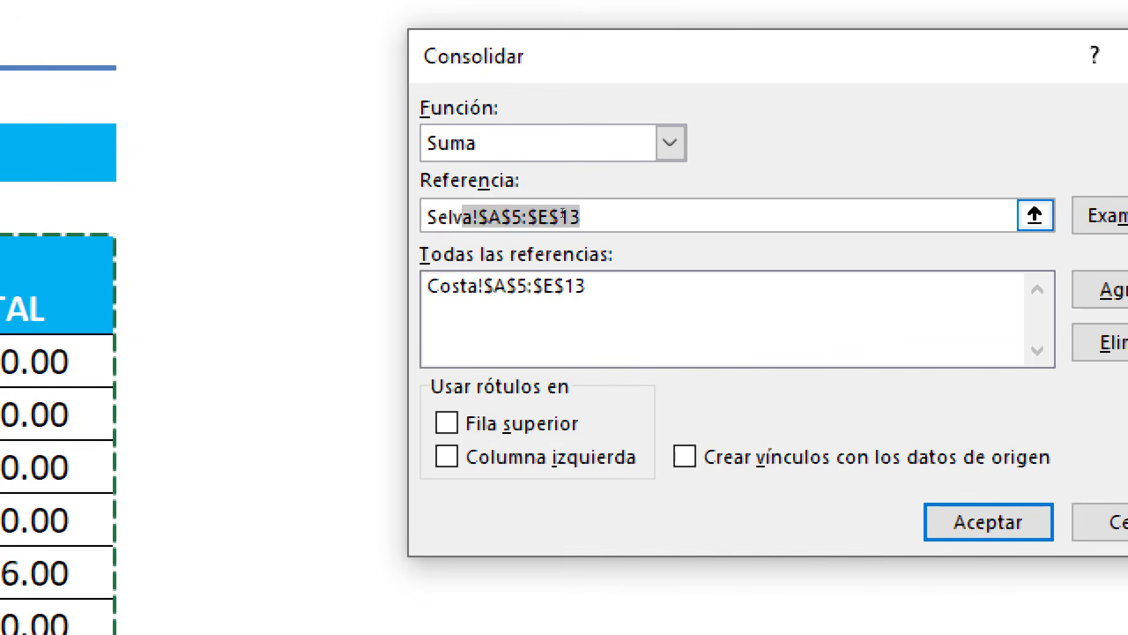
key(Delete)
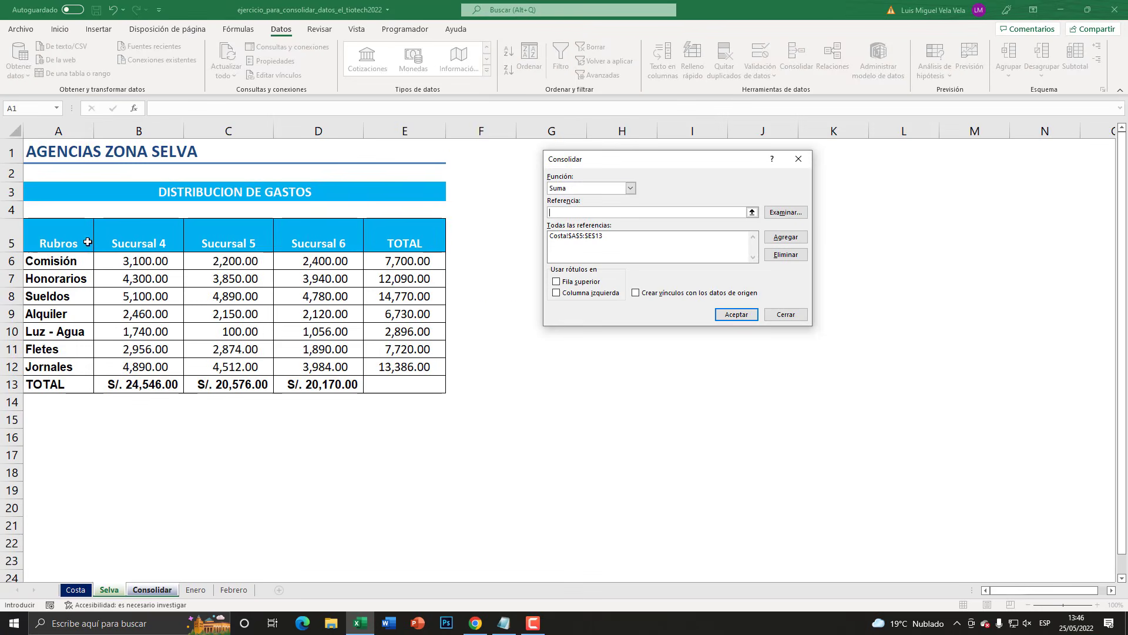
drag(59, 238, 152, 254)
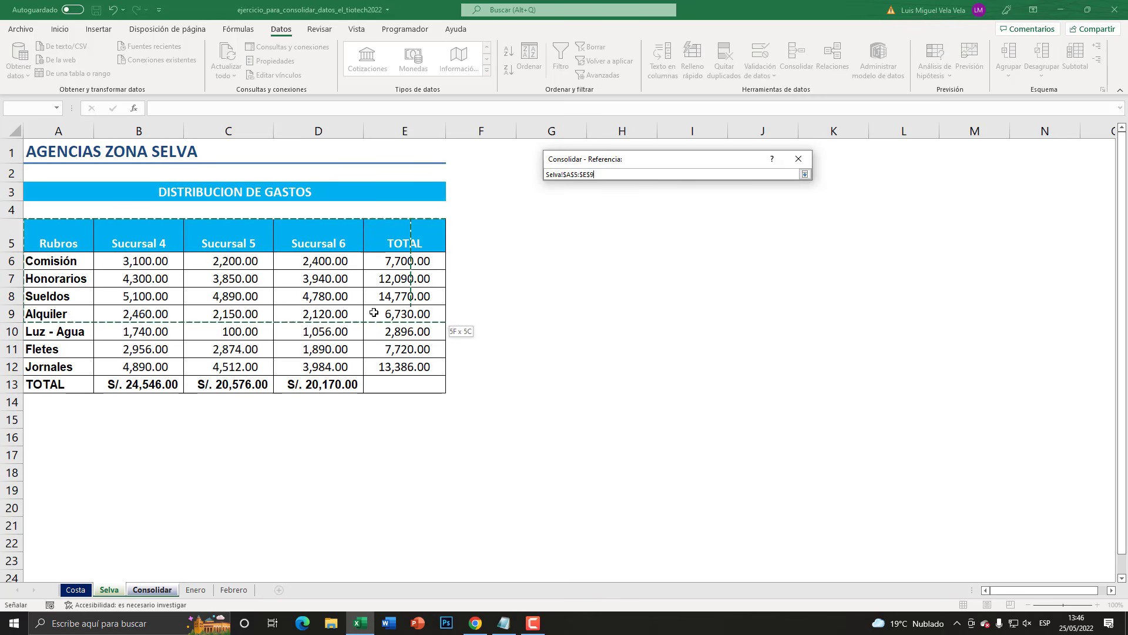
drag(406, 384, 407, 382)
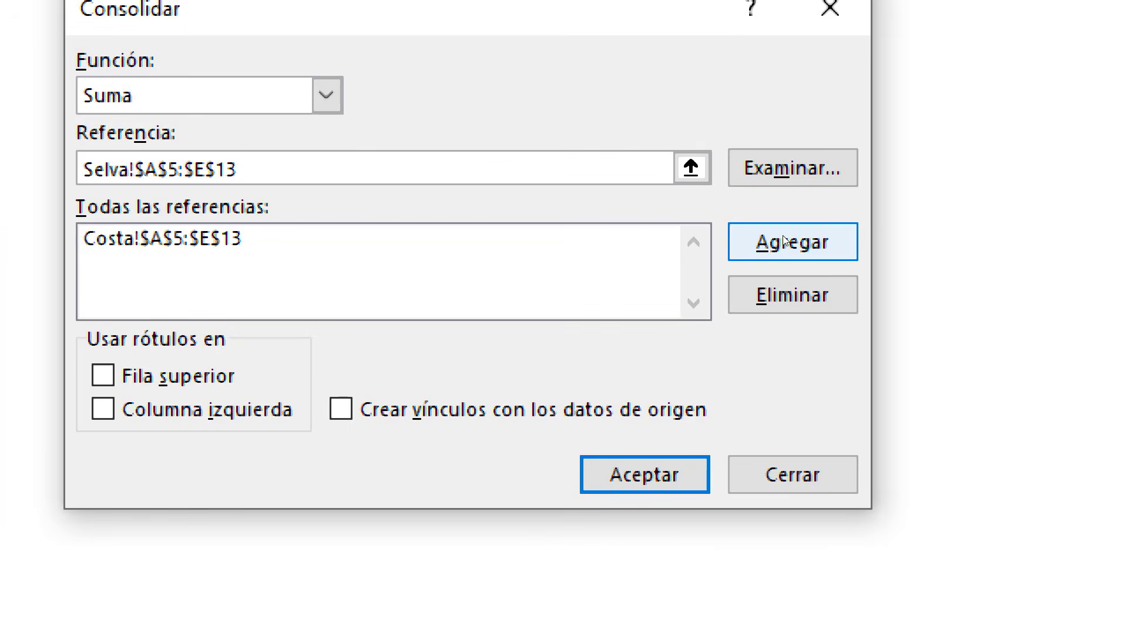
click(785, 236)
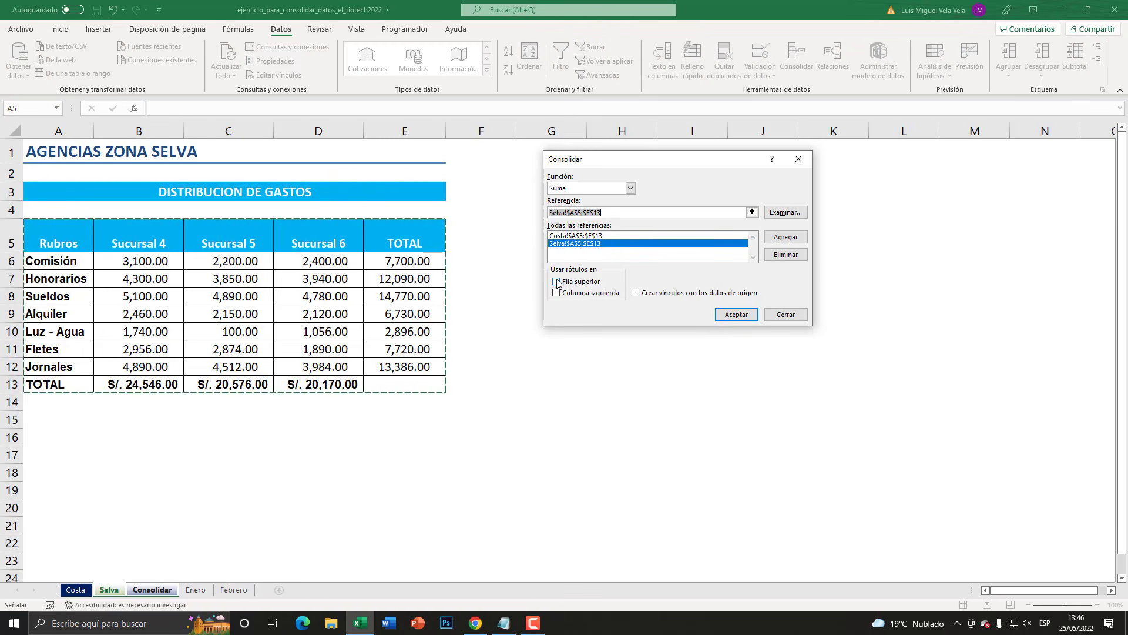
- Use labels from the top row and left column, create links to the source data, and run the consolidation
click(558, 282)
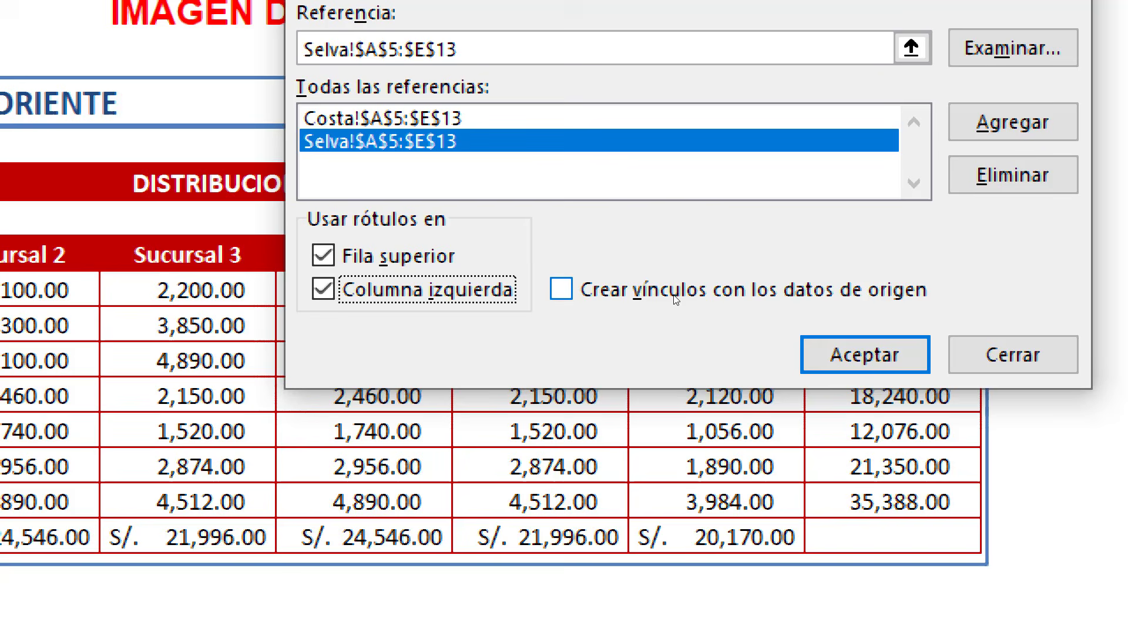
click(674, 295)
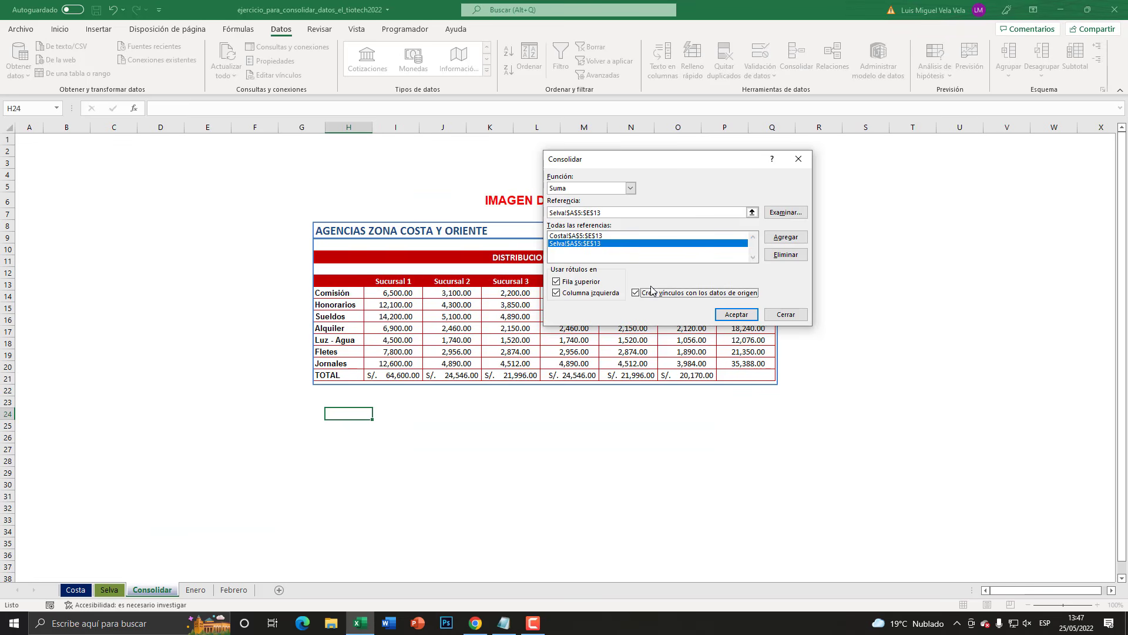
click(830, 342)
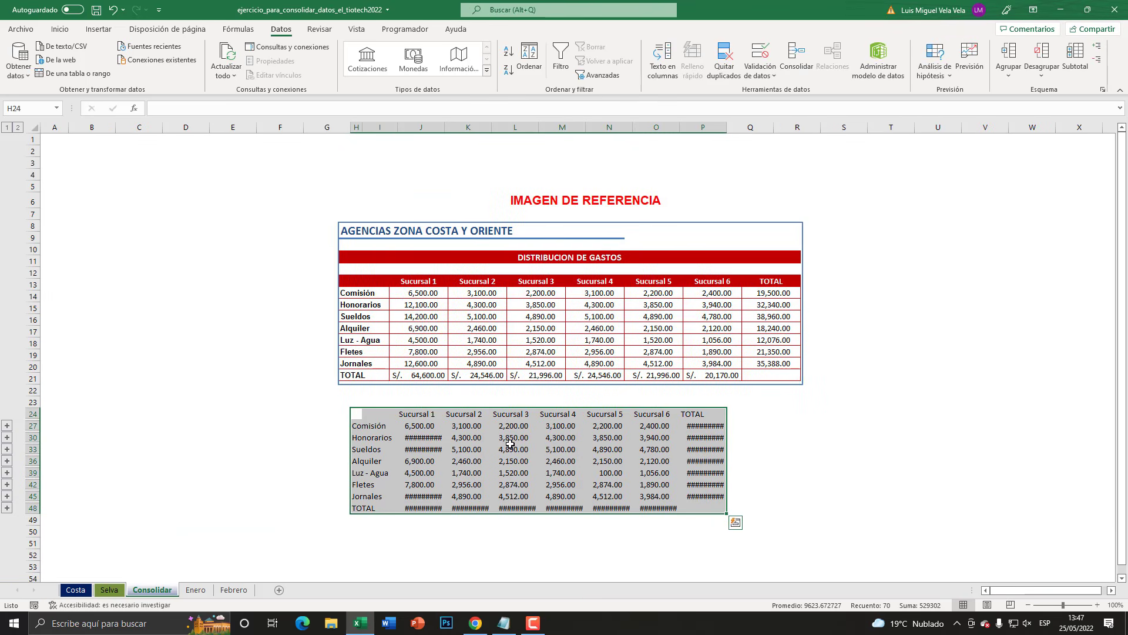
- Widen columns J to P so the Sucursal and TOTAL amounts in the consolidated table fit
drag(445, 127, 461, 127)
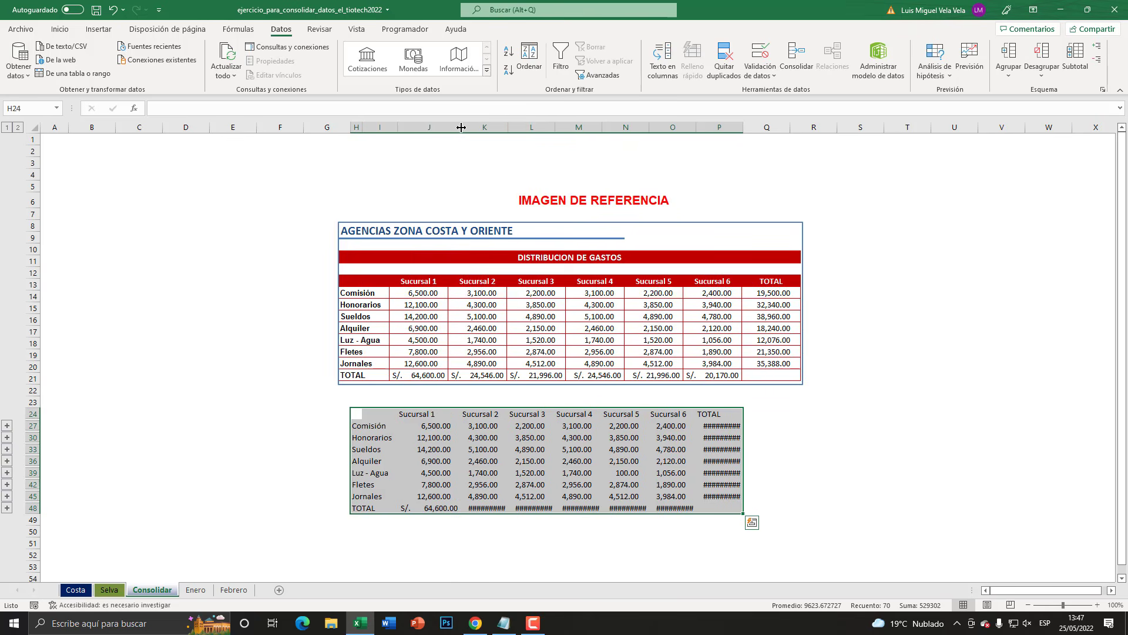
click(506, 125)
double_click(507, 126)
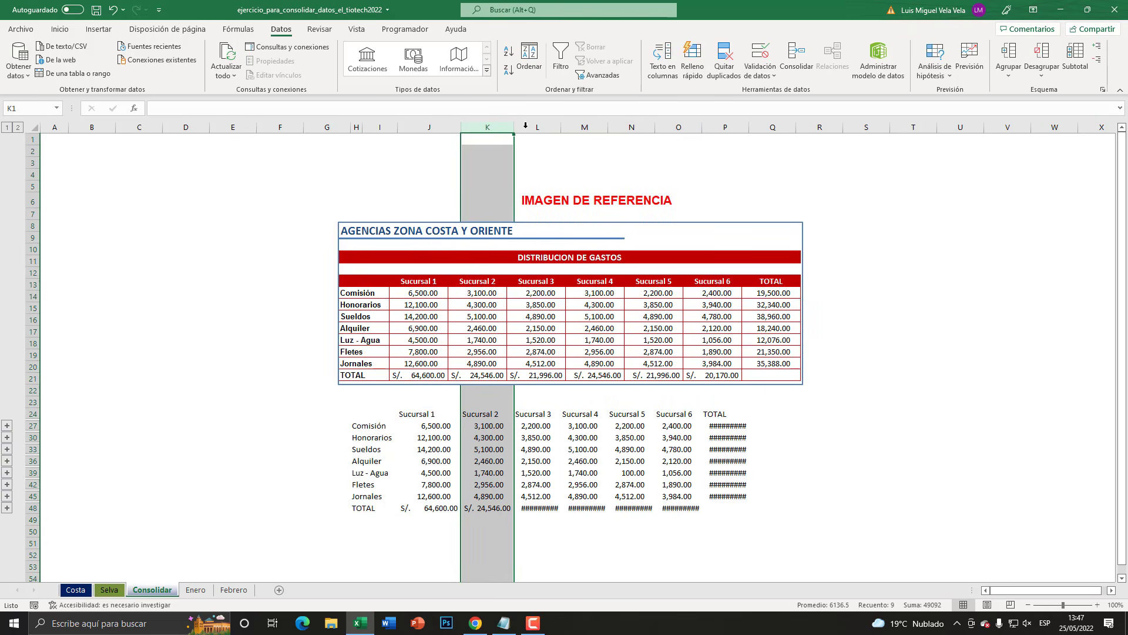
double_click(560, 126)
double_click(613, 126)
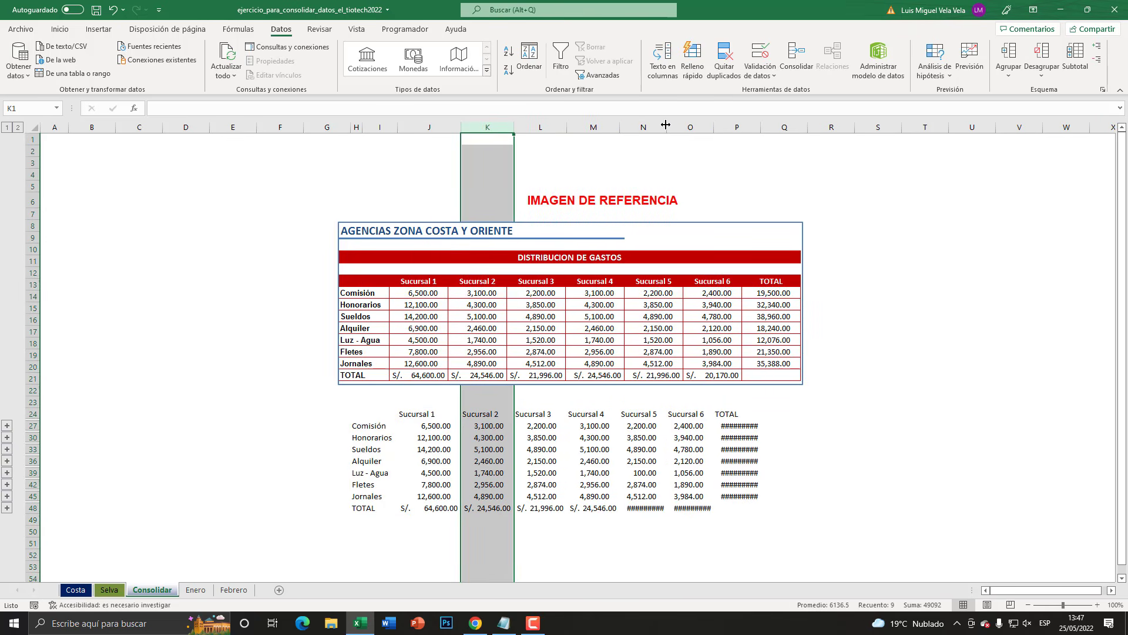
double_click(666, 126)
double_click(721, 129)
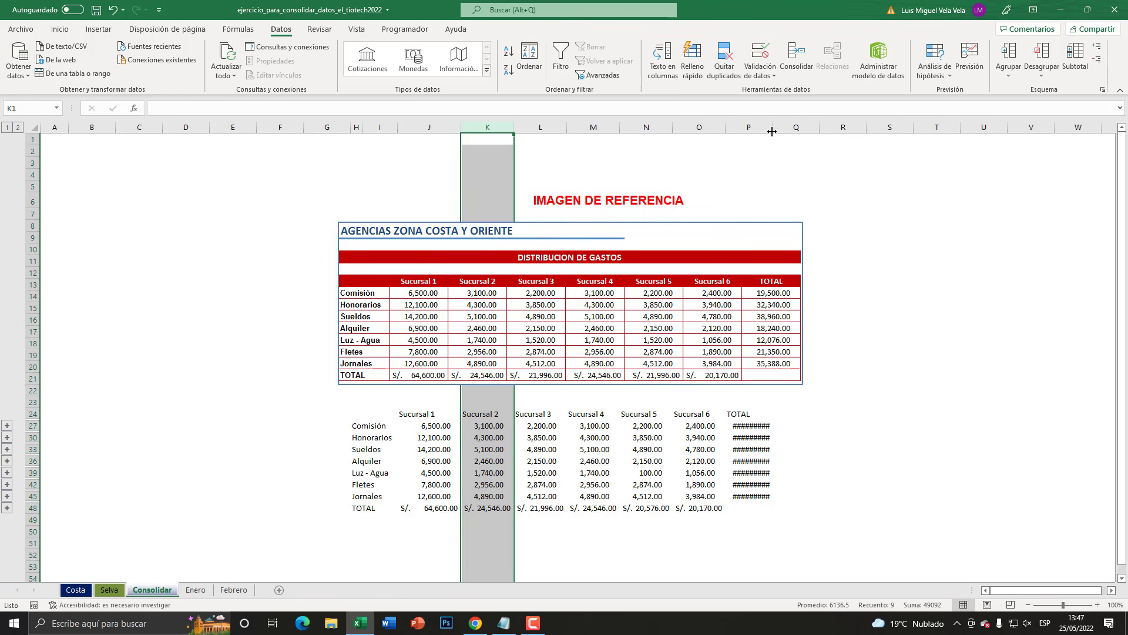
double_click(772, 132)
- Select the whole consolidated table, H24 to P48, and apply borders to all its cells
drag(370, 412, 745, 507)
click(354, 416)
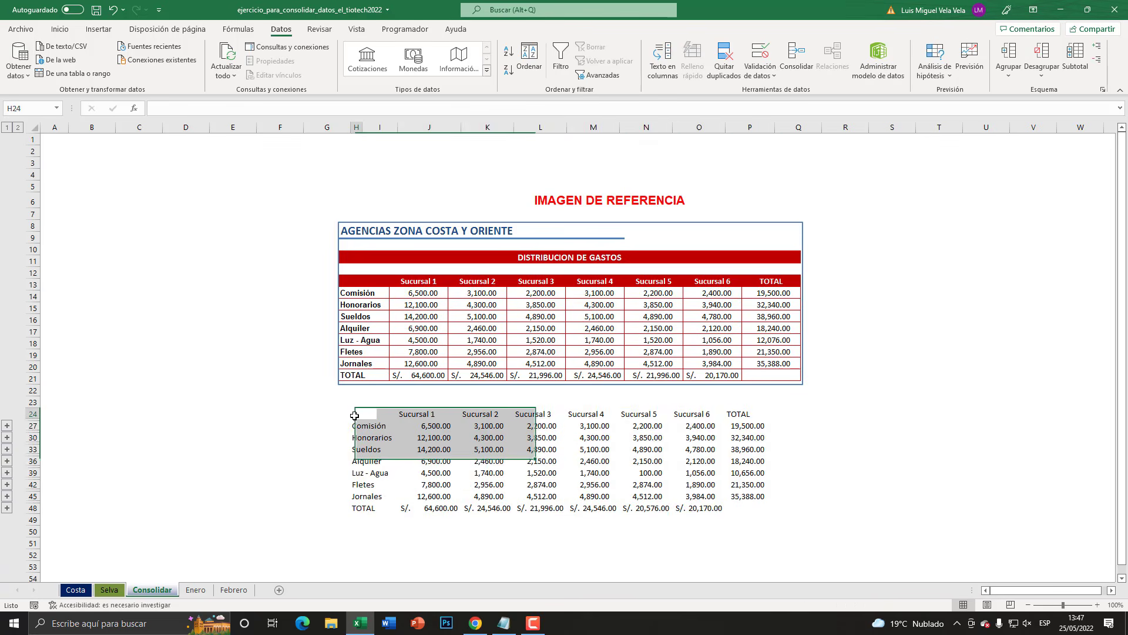
drag(355, 415, 767, 513)
click(100, 31)
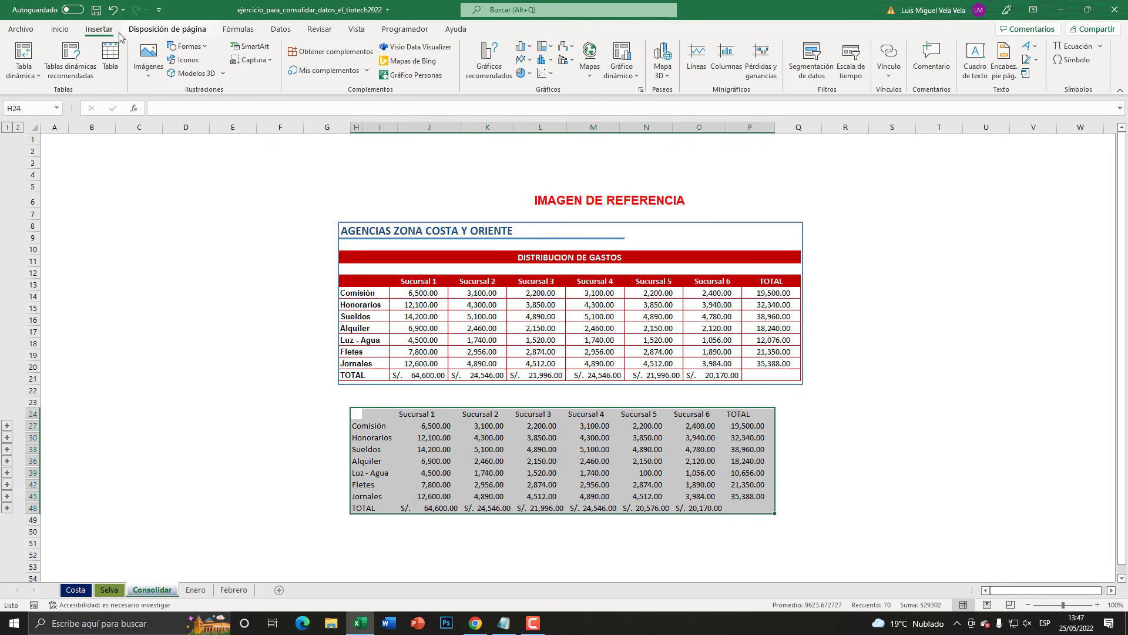
click(68, 30)
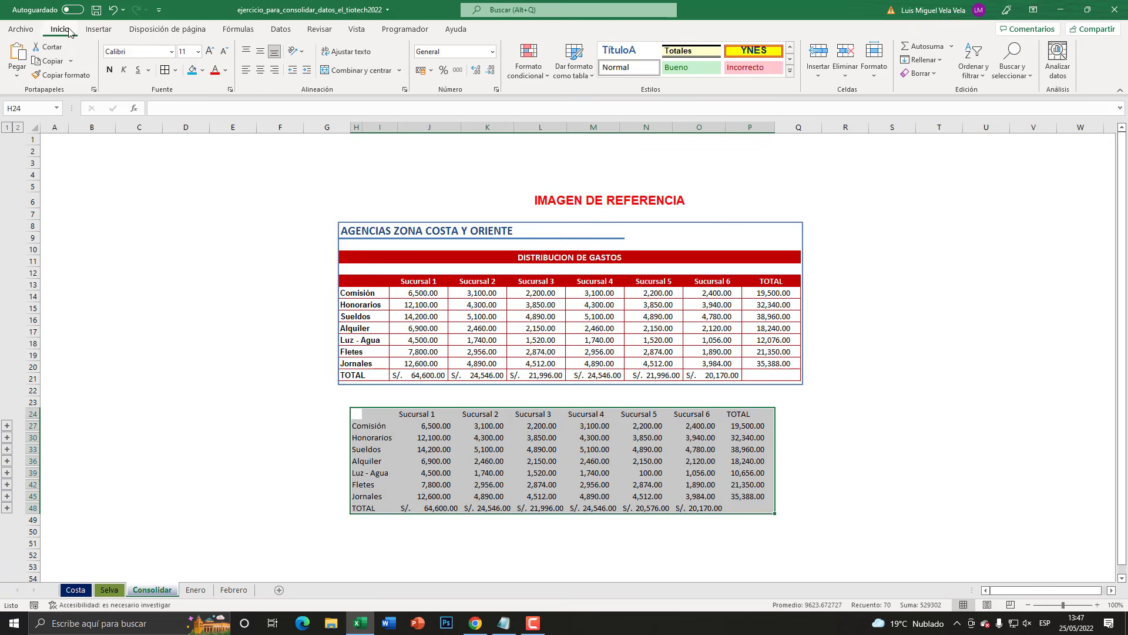
click(166, 69)
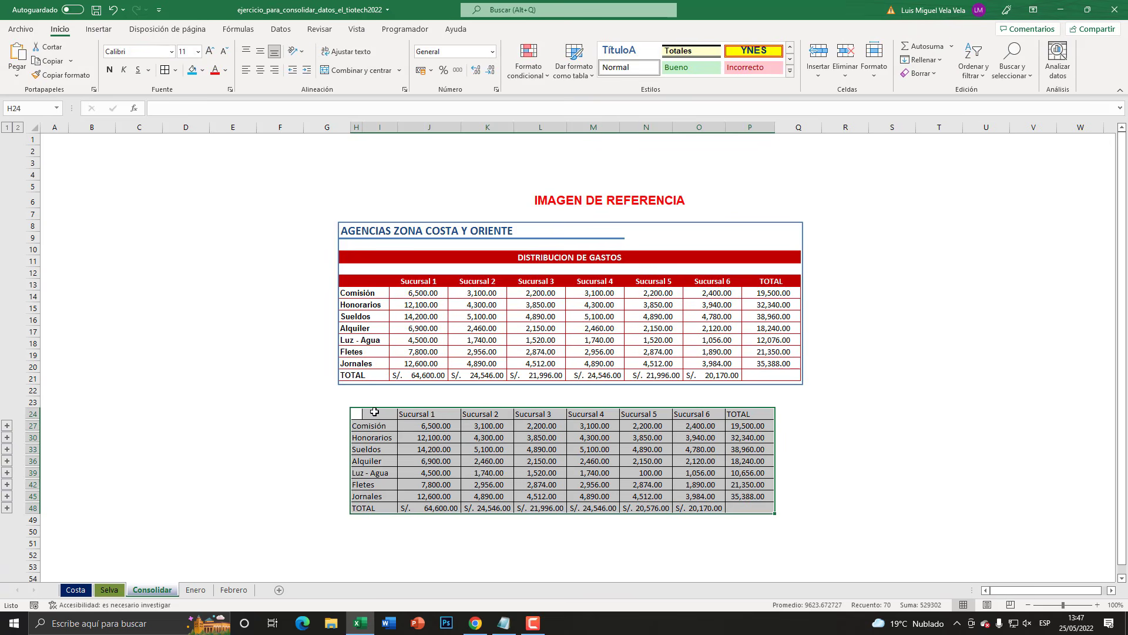
- Fill the consolidated table's header cells, from Sucursal 1 to TOTAL in row 24, with light blue
drag(403, 413, 764, 414)
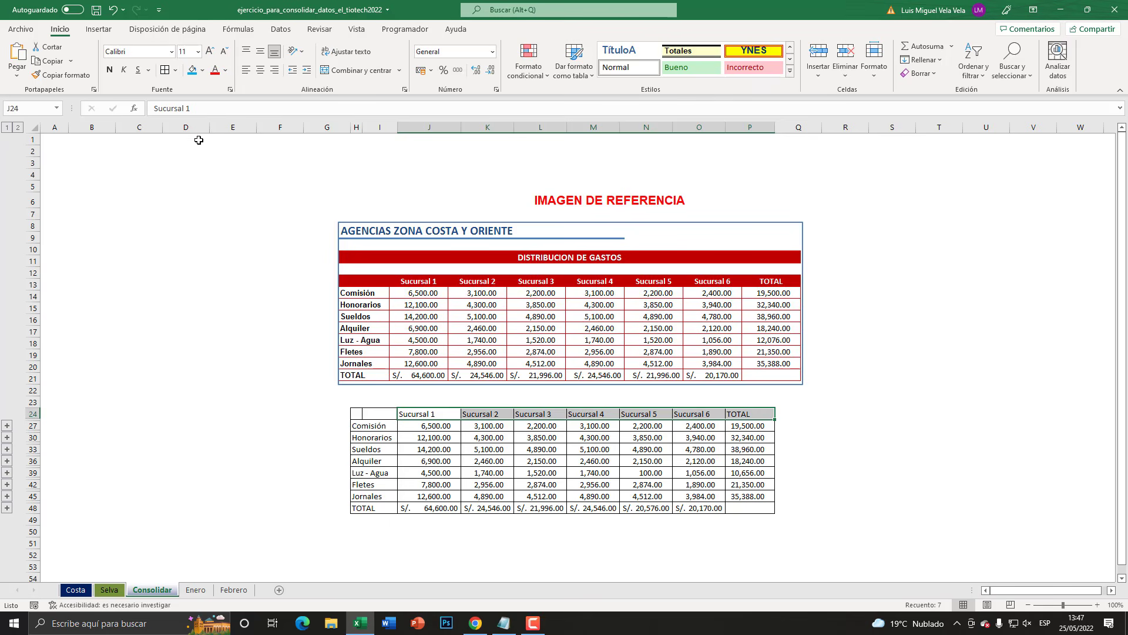
click(193, 70)
click(495, 463)
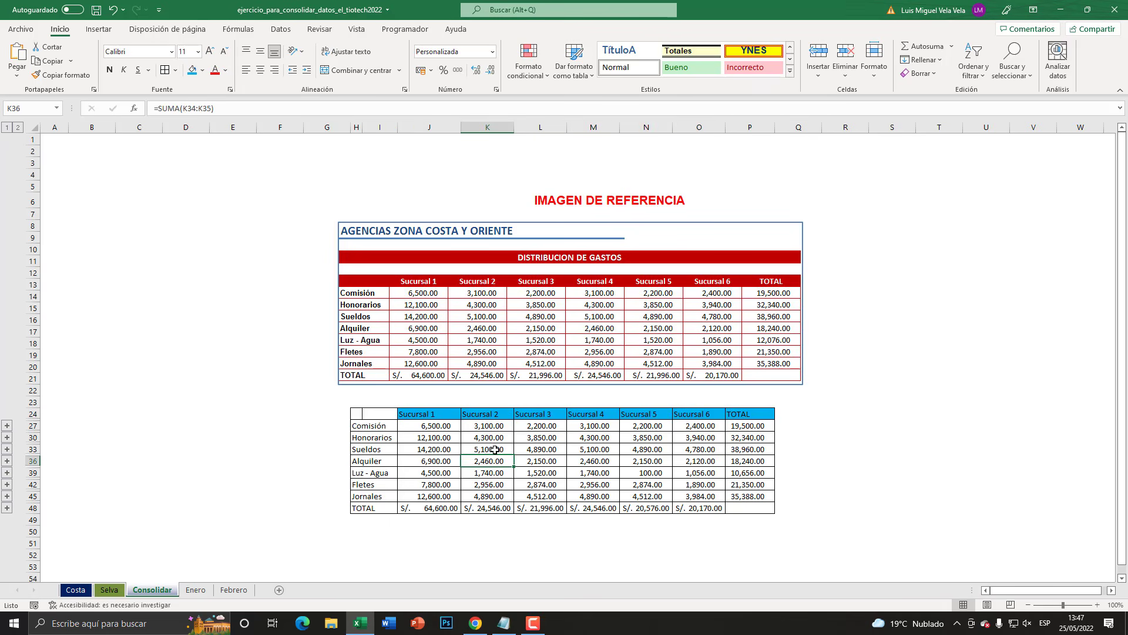
- Widen the Sucursal 2 and TOTAL columns of the consolidated table so their amounts fit at the enlarged view
click(1097, 605)
click(1097, 604)
click(1097, 605)
click(1097, 605)
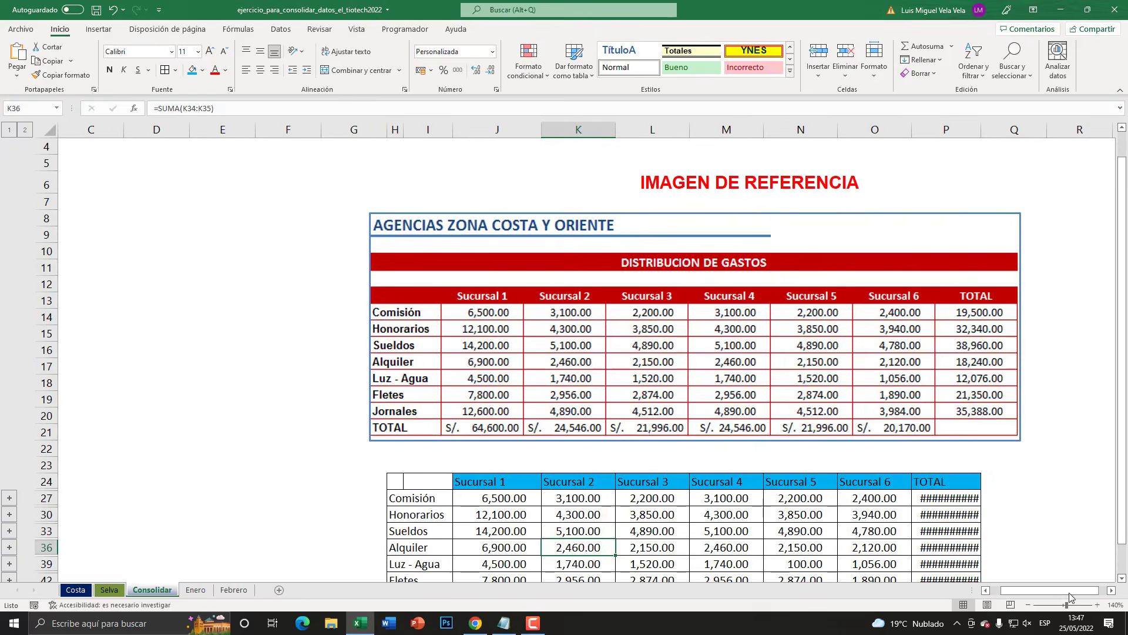
scroll(891, 430, down, 1)
click(529, 446)
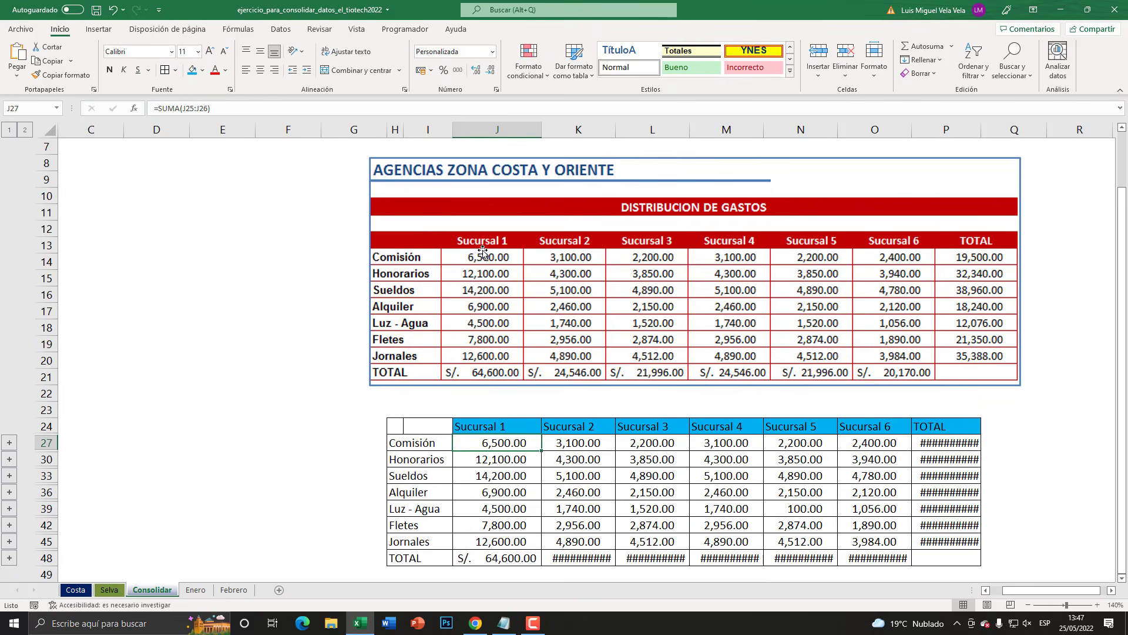
click(578, 446)
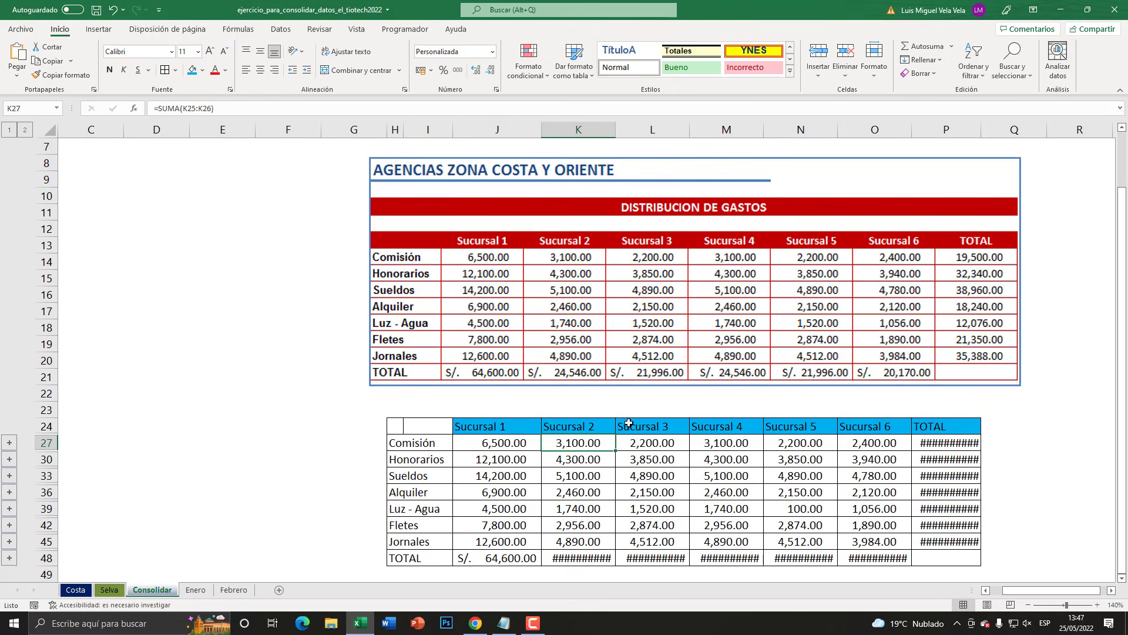
drag(615, 134, 635, 134)
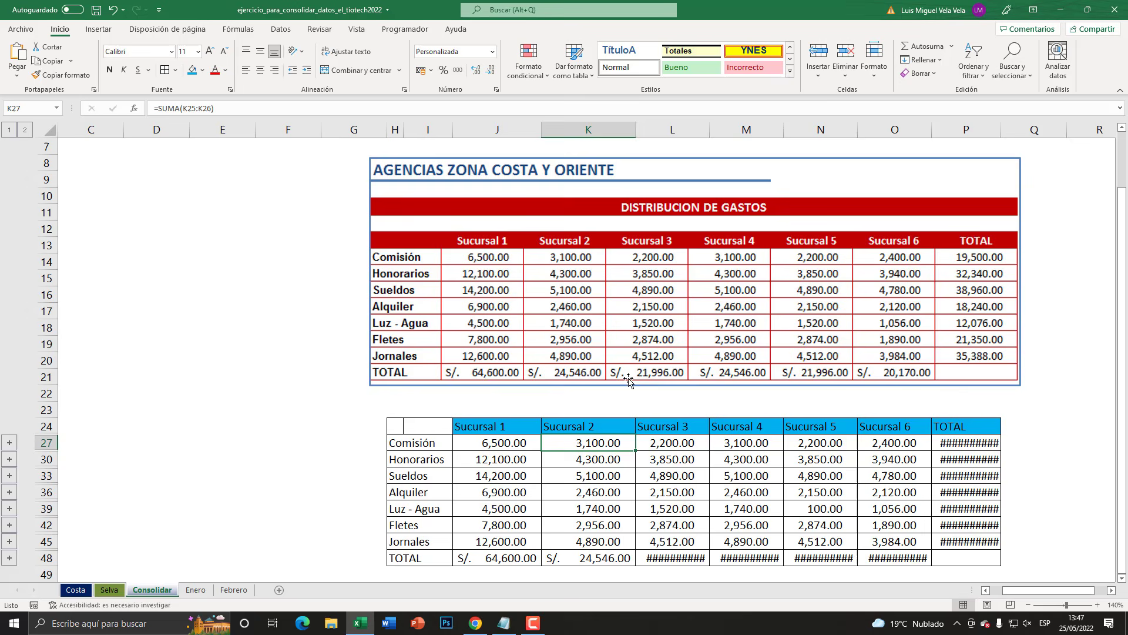
click(605, 555)
drag(1001, 130, 1033, 129)
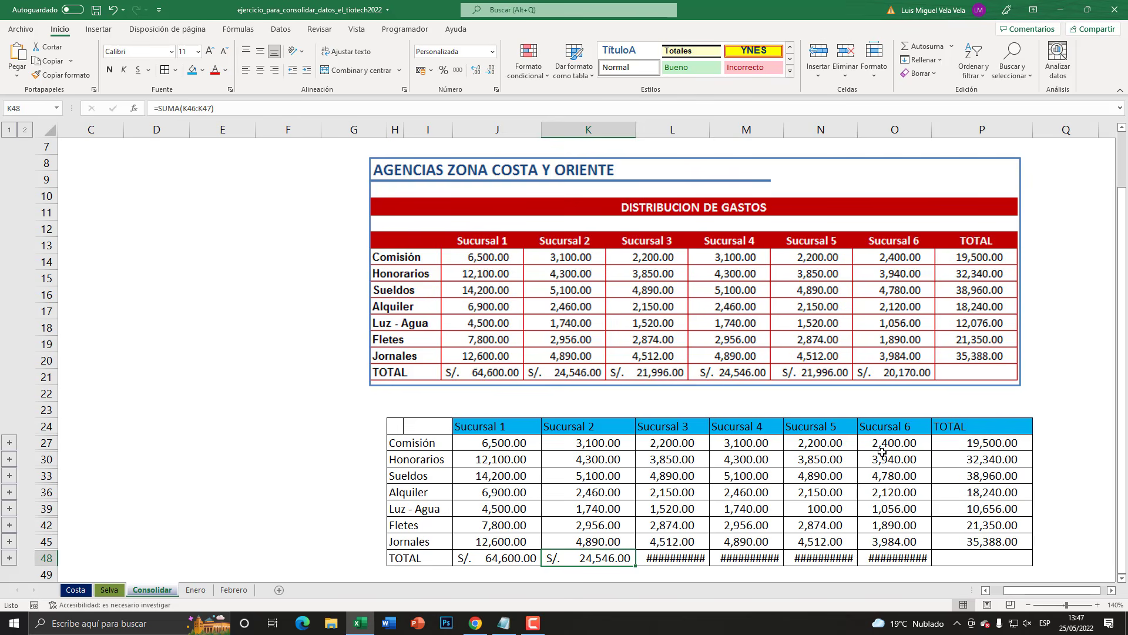
click(1027, 605)
click(1028, 604)
scroll(801, 411, down, 4)
scroll(801, 412, up, 2)
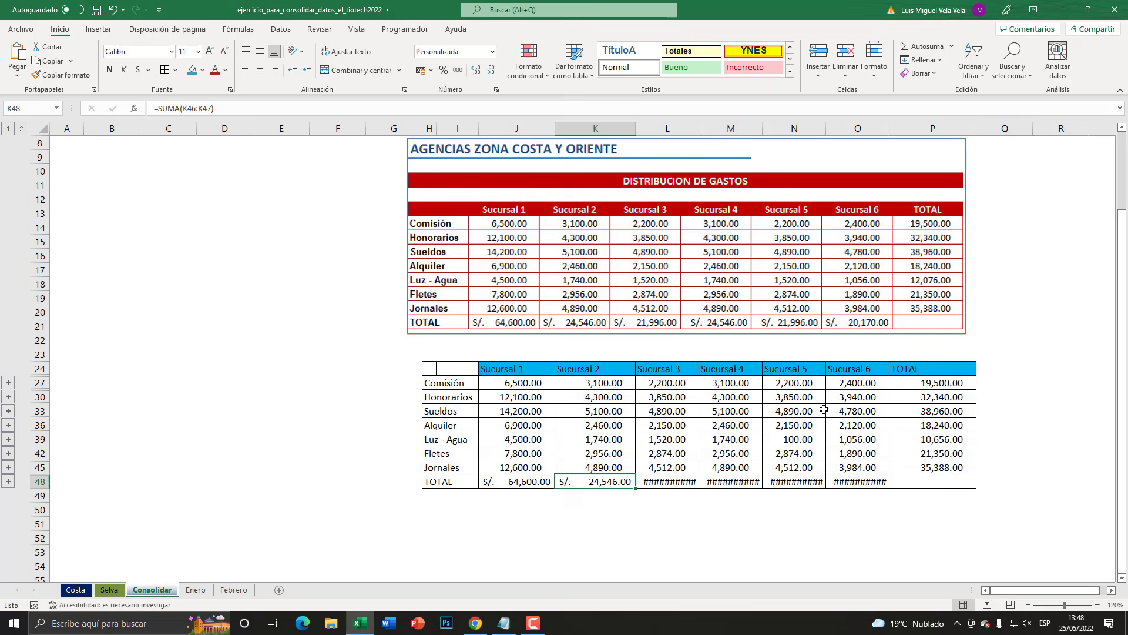
- Examine how the expense tables on the Costa and Selva sheets are laid out in columns and rows
click(75, 590)
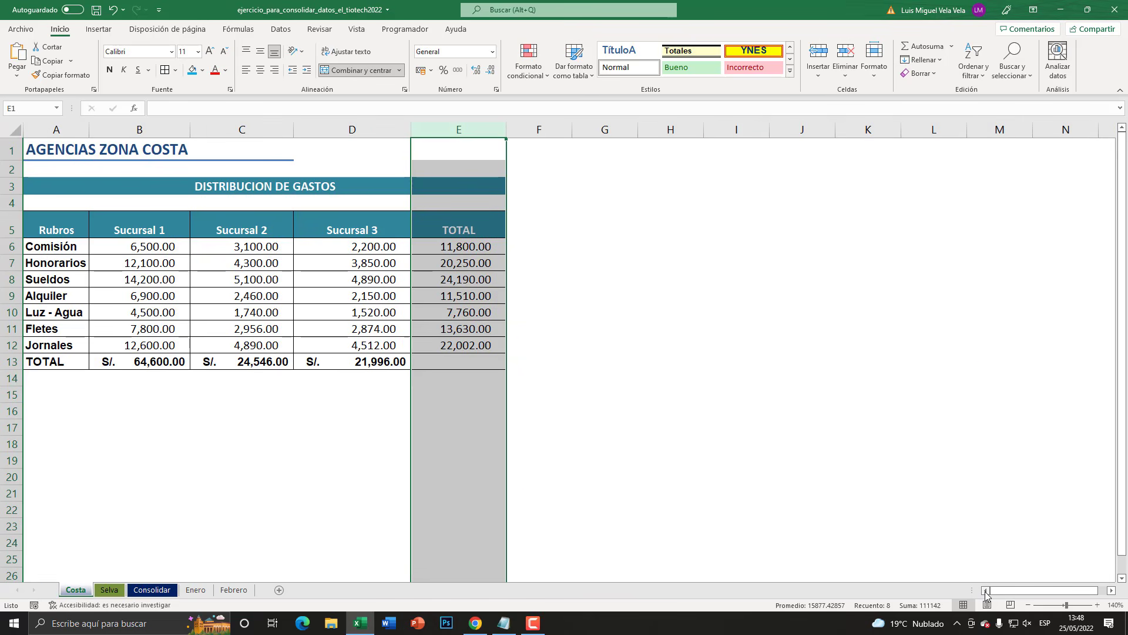
click(169, 246)
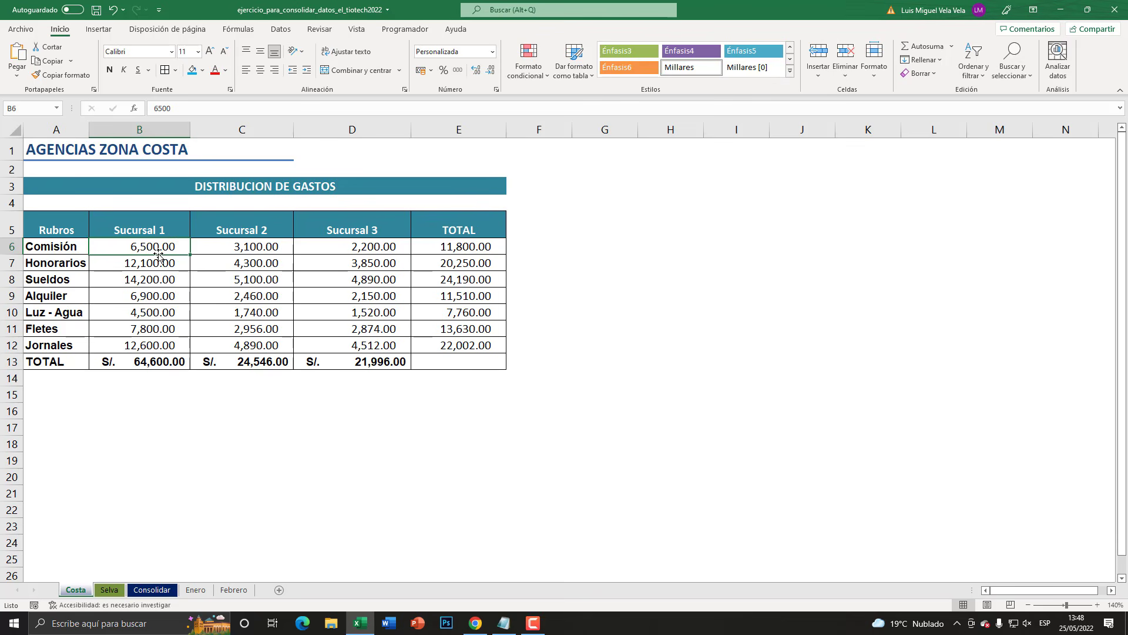
click(70, 129)
click(144, 129)
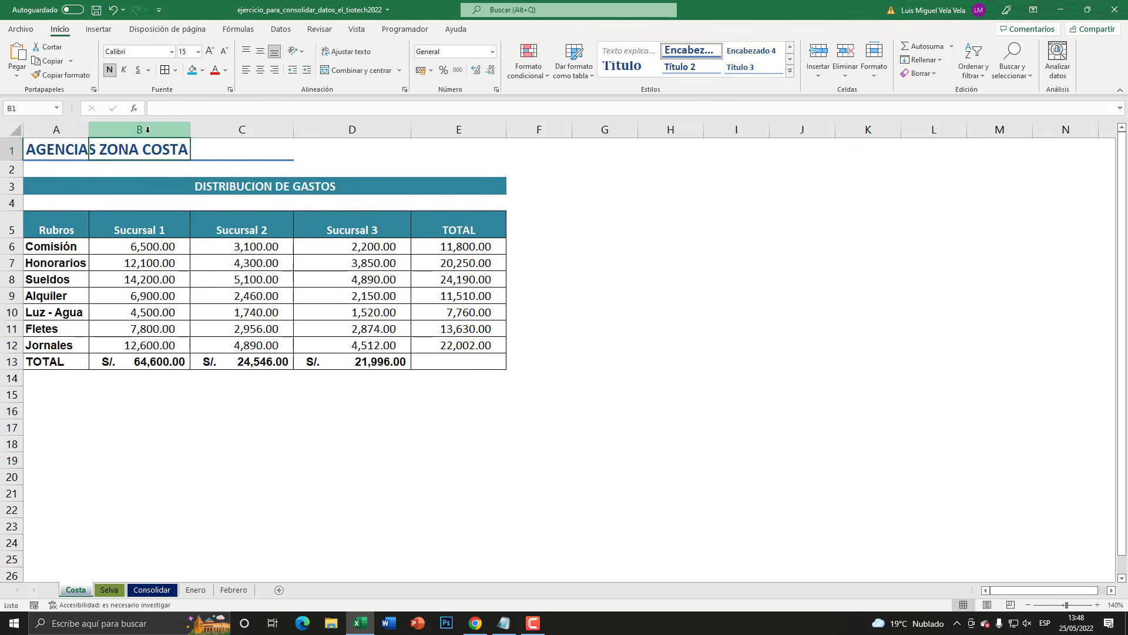
click(62, 128)
click(141, 129)
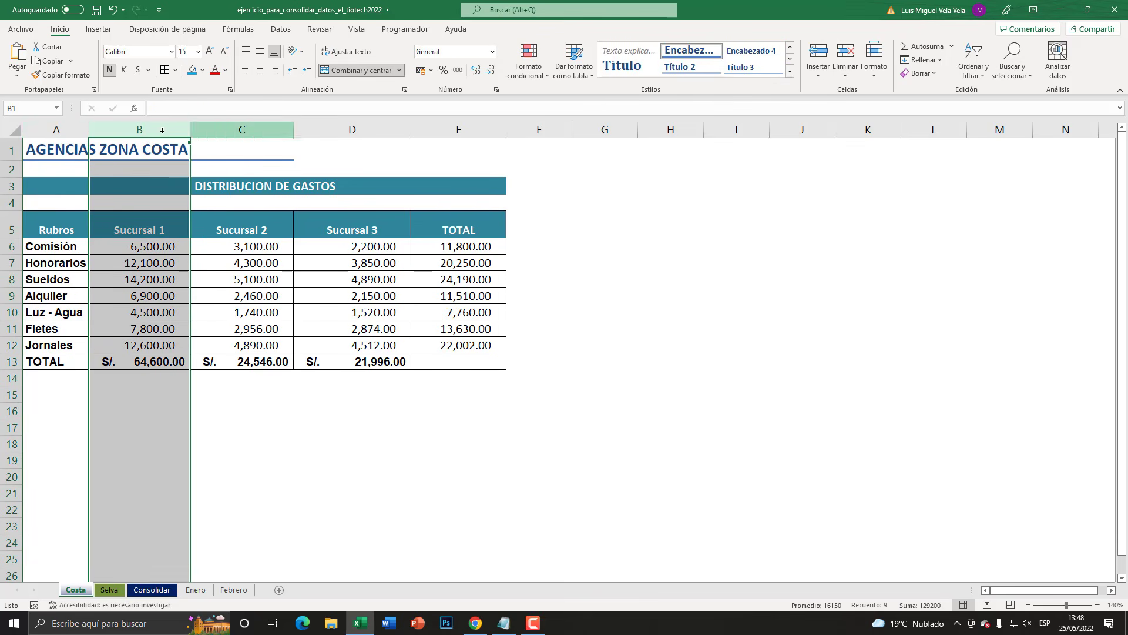
click(109, 589)
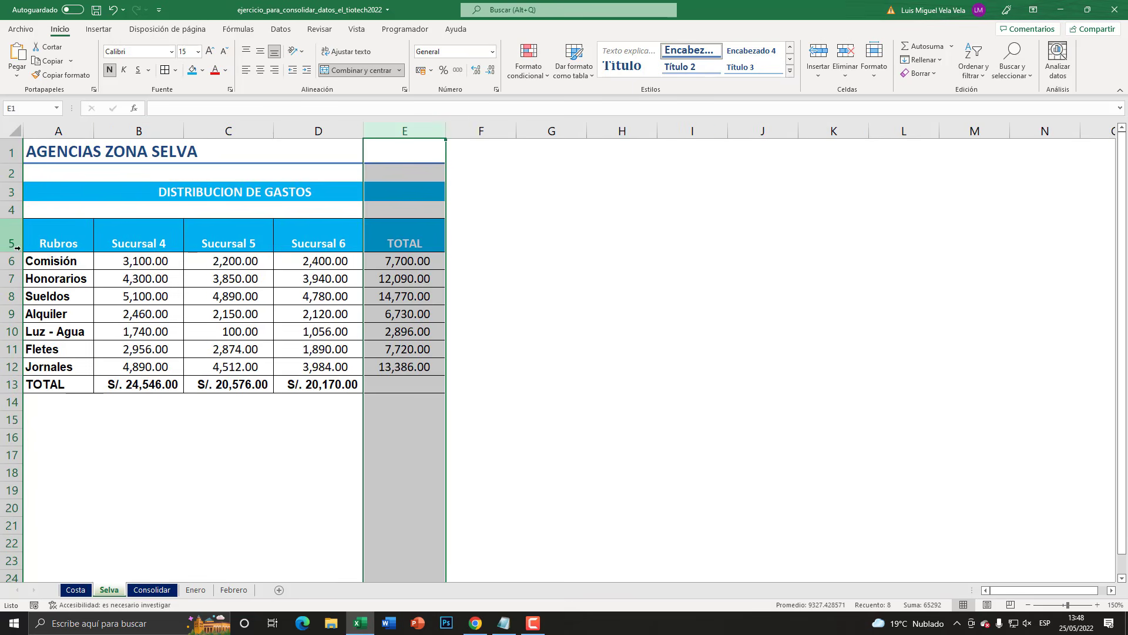
drag(8, 235, 2, 382)
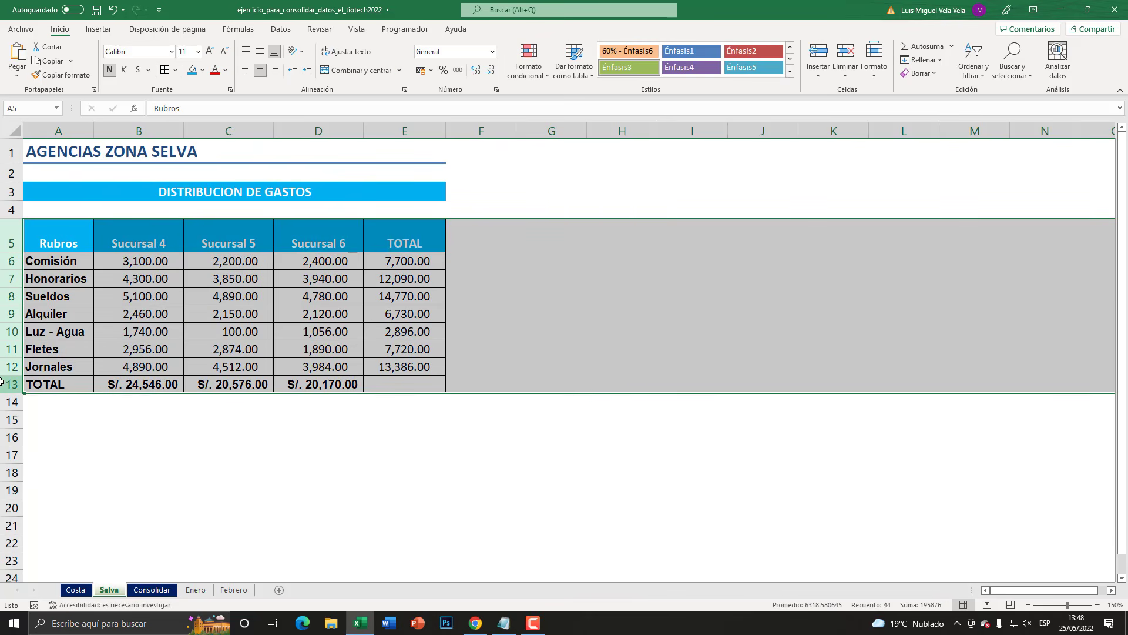
- Go through the Costa table's columns and Sucursal headings again, then return to the consolidated table via the Selva sheet
click(90, 594)
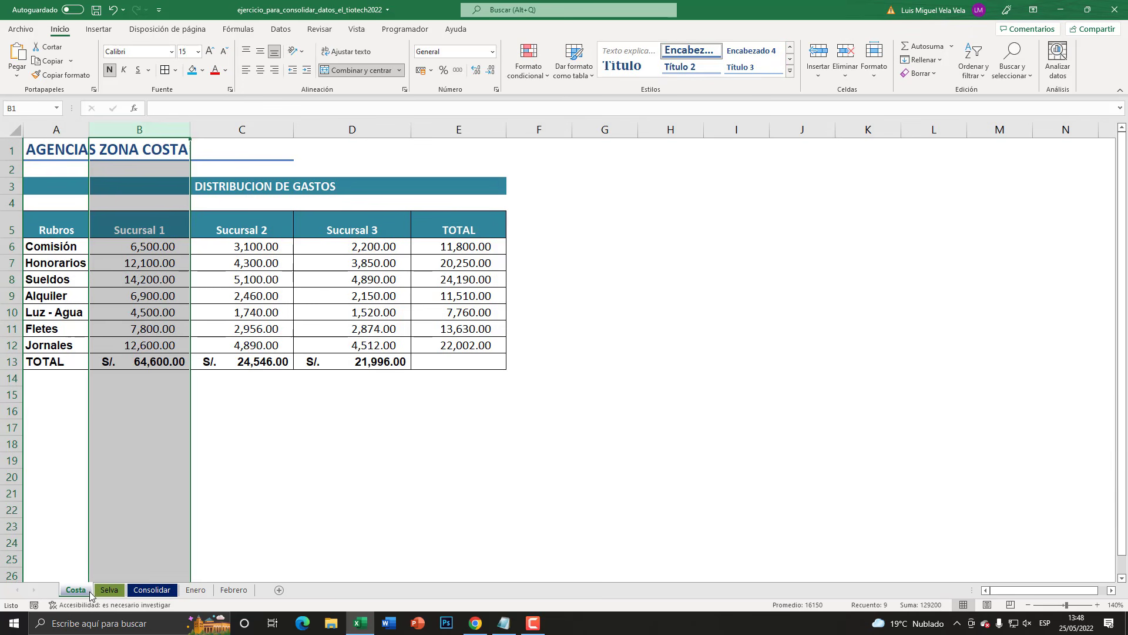
click(244, 125)
click(347, 126)
click(438, 126)
click(372, 126)
click(259, 125)
click(140, 125)
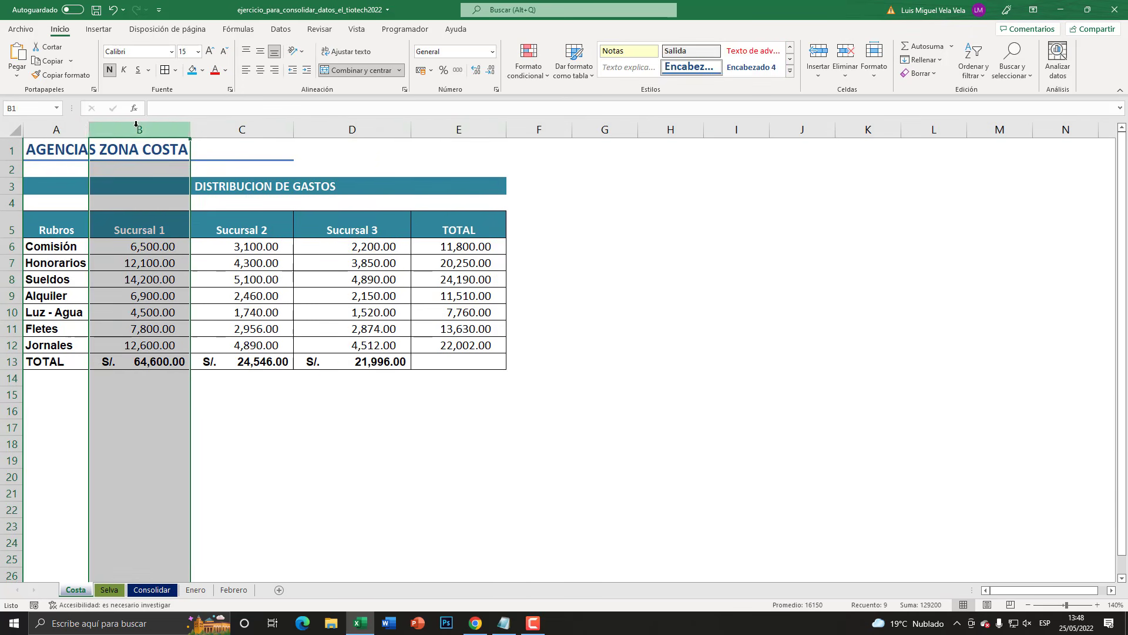
click(63, 126)
click(145, 226)
click(270, 228)
key(Right)
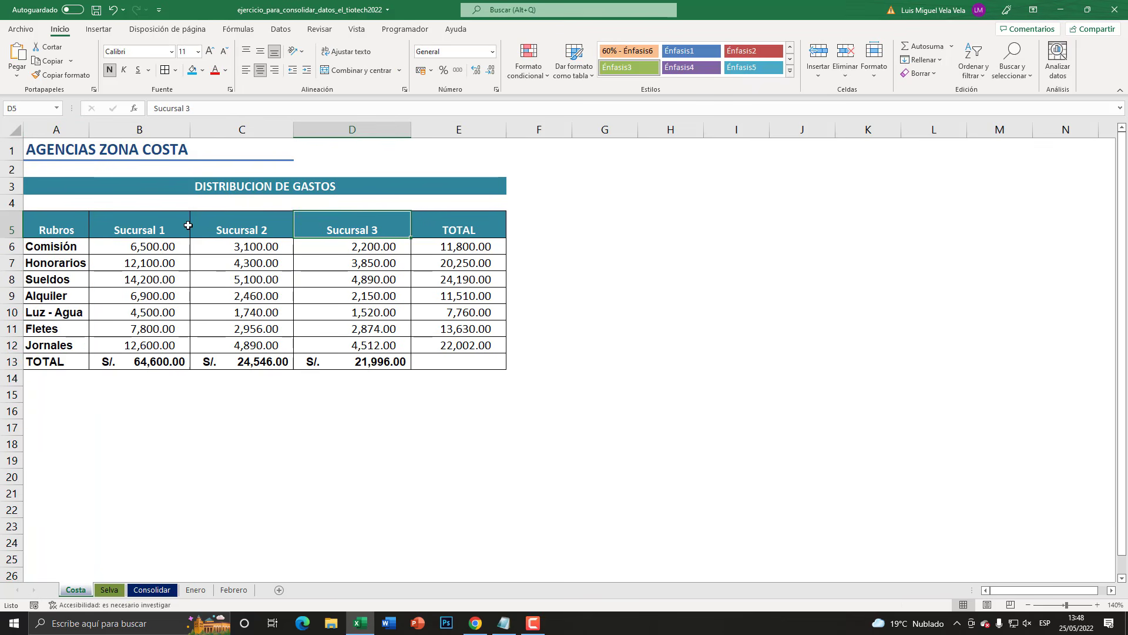
click(109, 590)
click(152, 589)
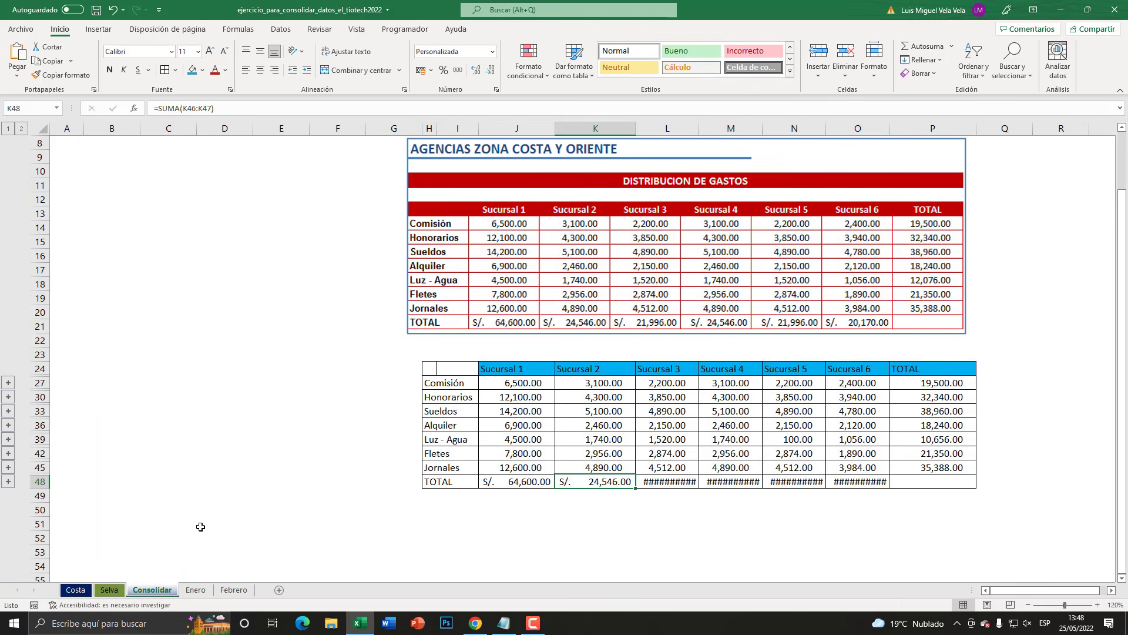
- Examine the sales tables on the Enero and Febrero sheets, going through Enero's headings from Fecha to Total
click(197, 590)
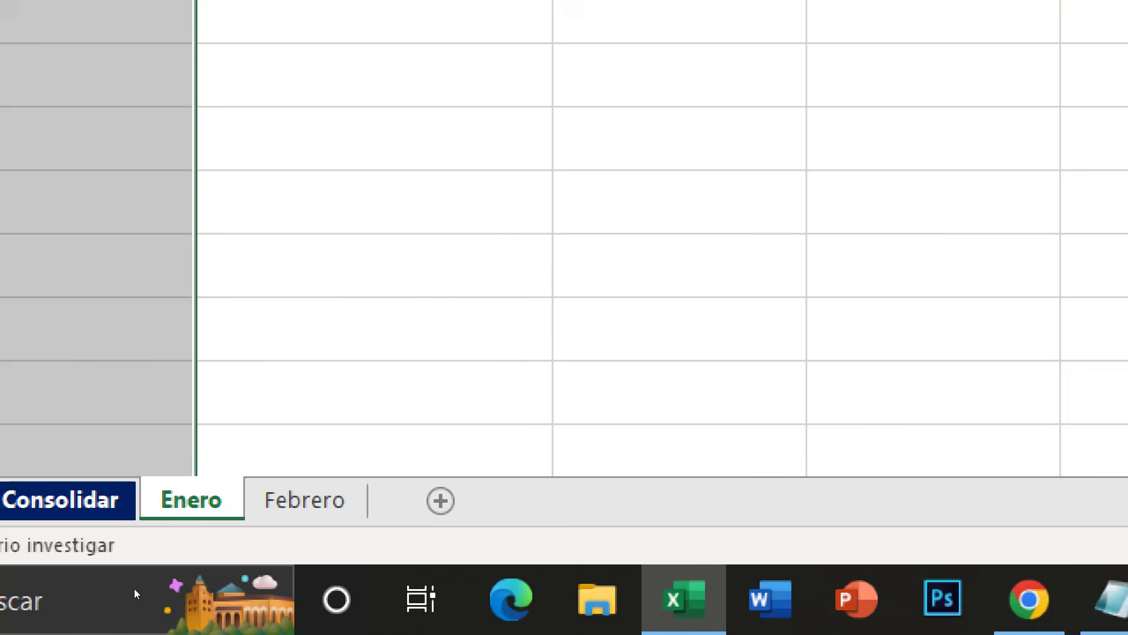
key(ctrl+Page_Down)
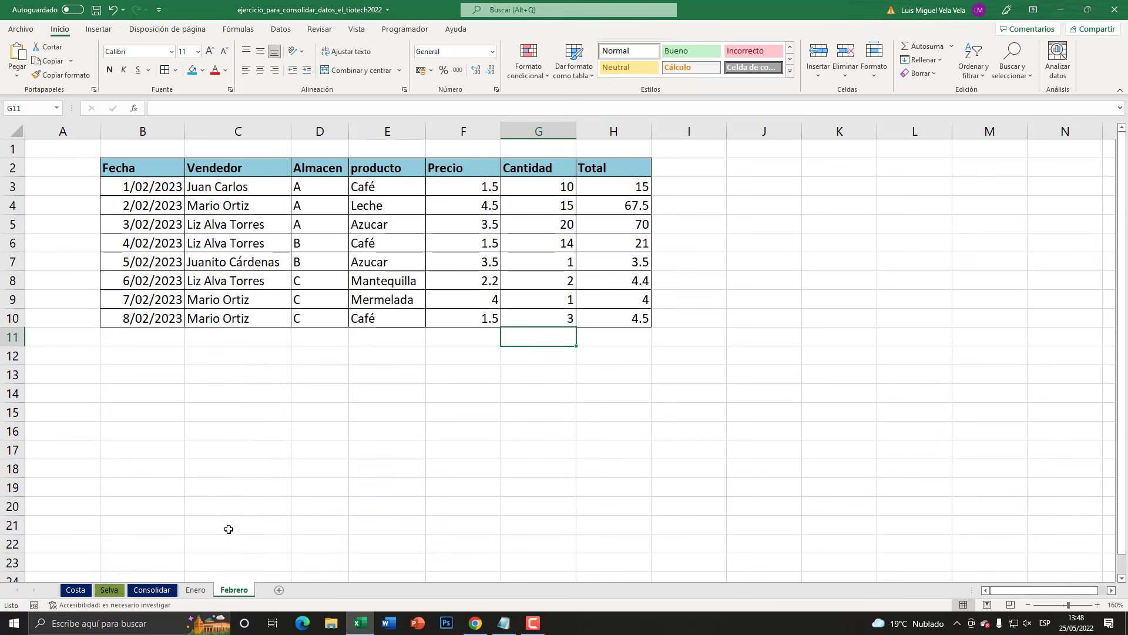
click(194, 590)
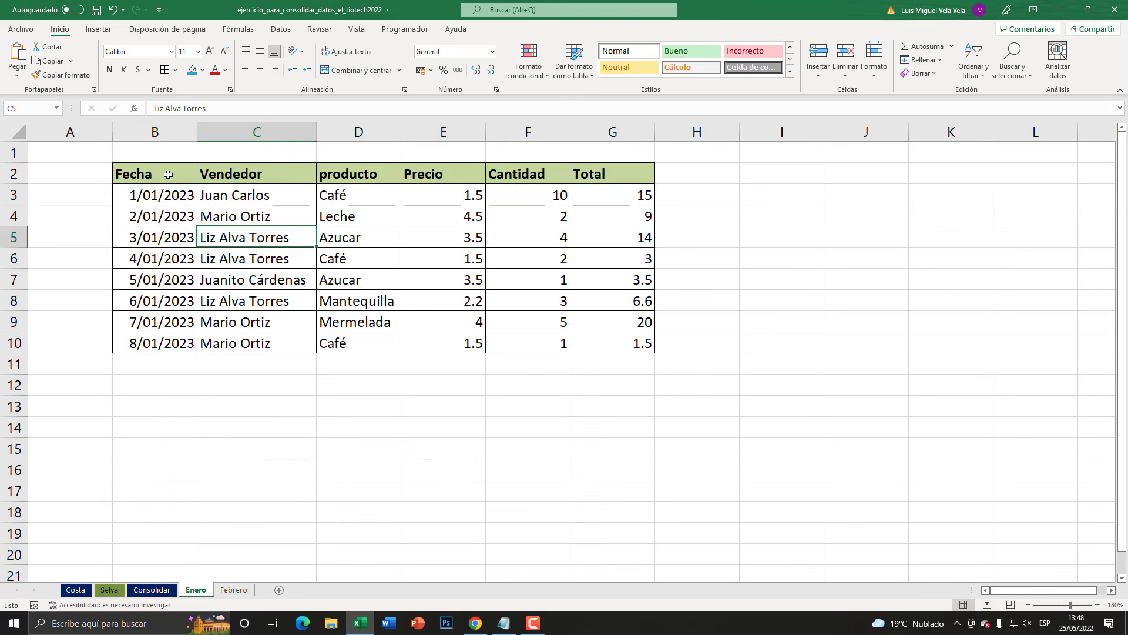
click(155, 171)
click(232, 173)
click(360, 173)
click(449, 173)
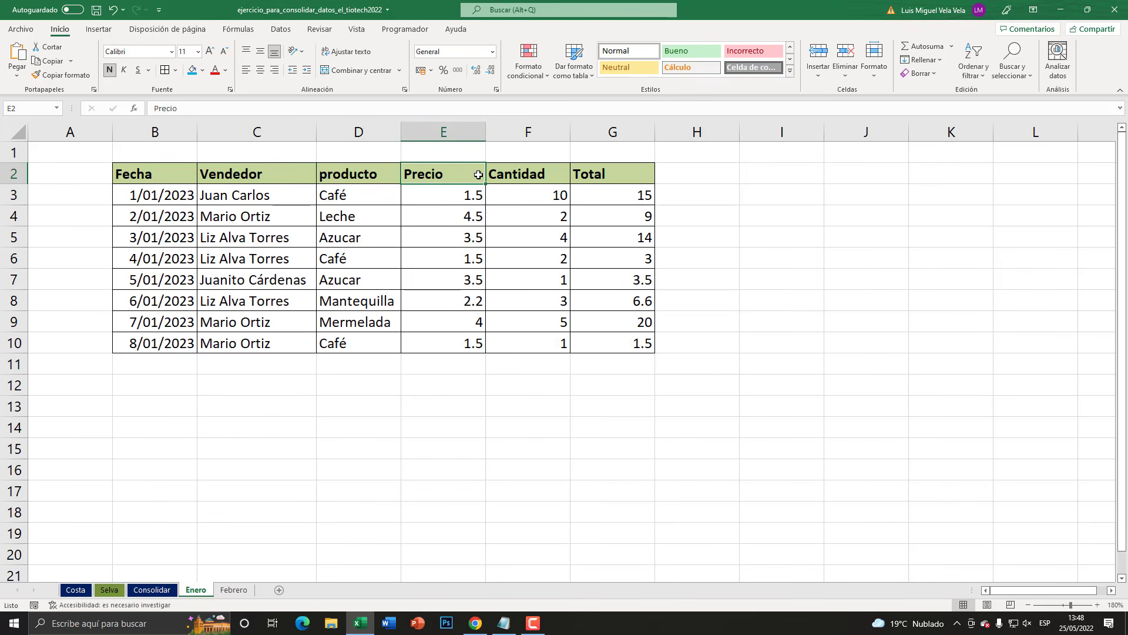
click(526, 173)
click(590, 172)
- On the Febrero sheet, widen the Almacen column and fill the entire column with light orange
click(233, 590)
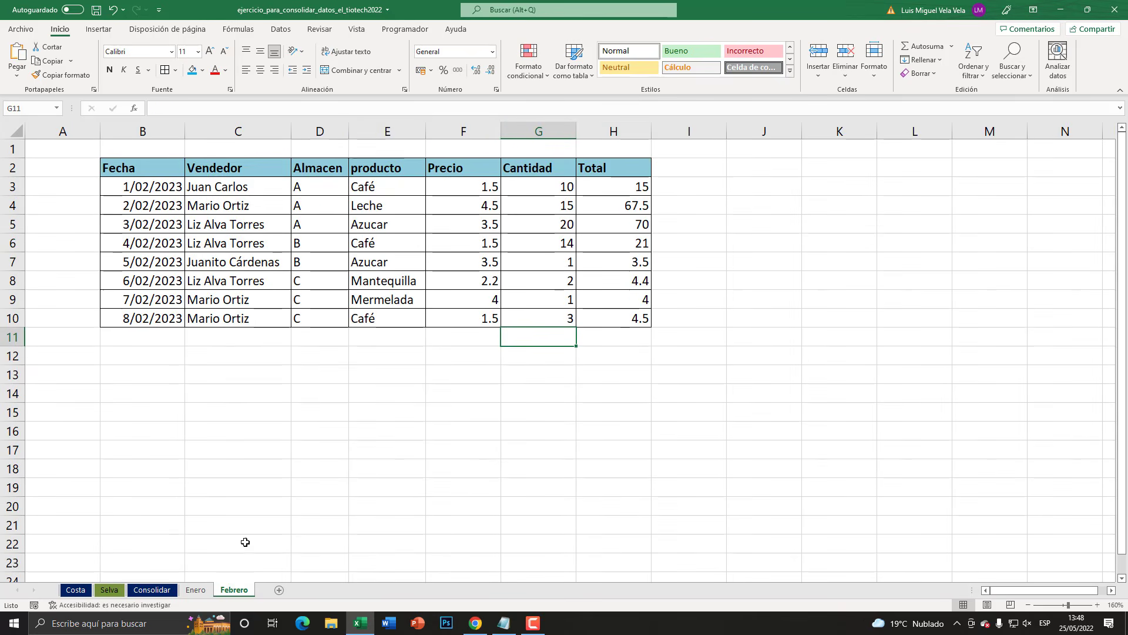
drag(351, 136, 371, 137)
click(247, 167)
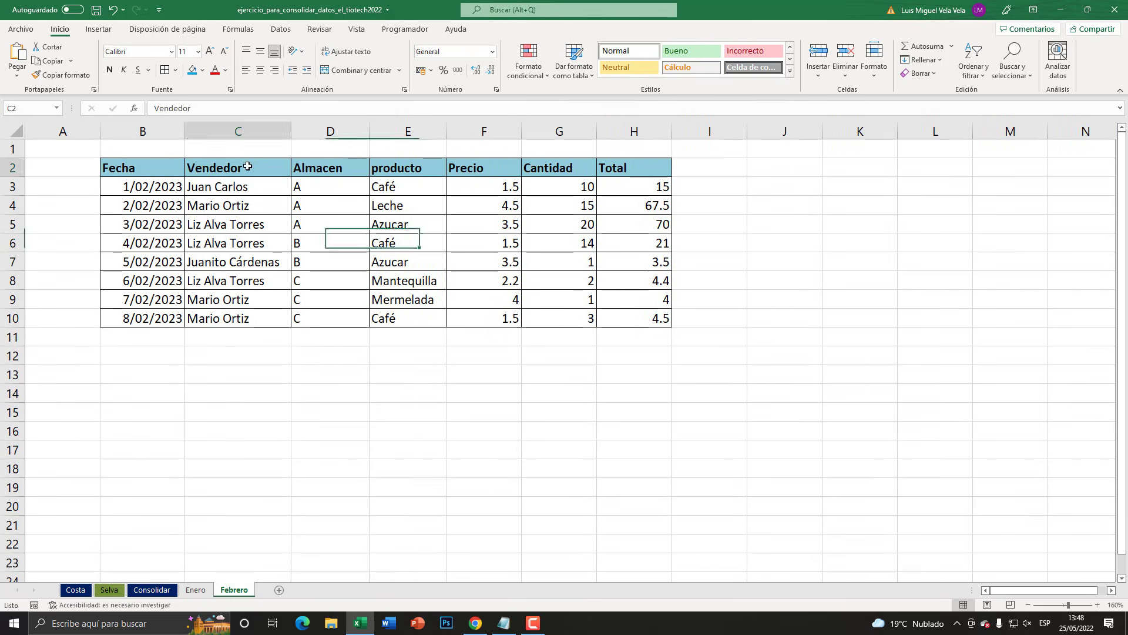
click(347, 167)
click(332, 130)
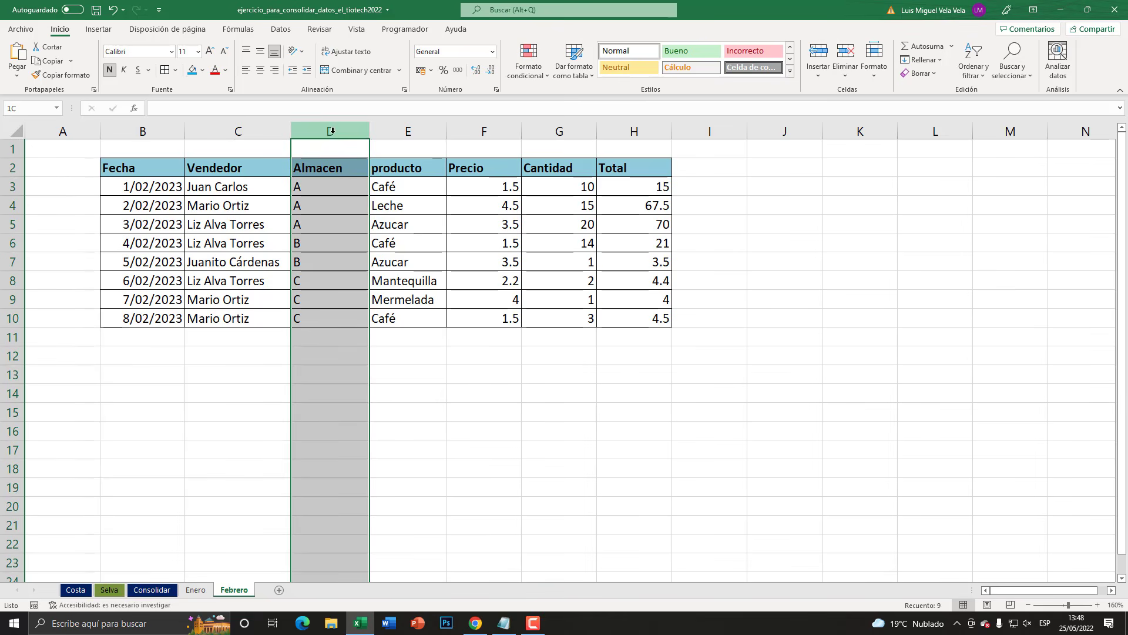
click(202, 70)
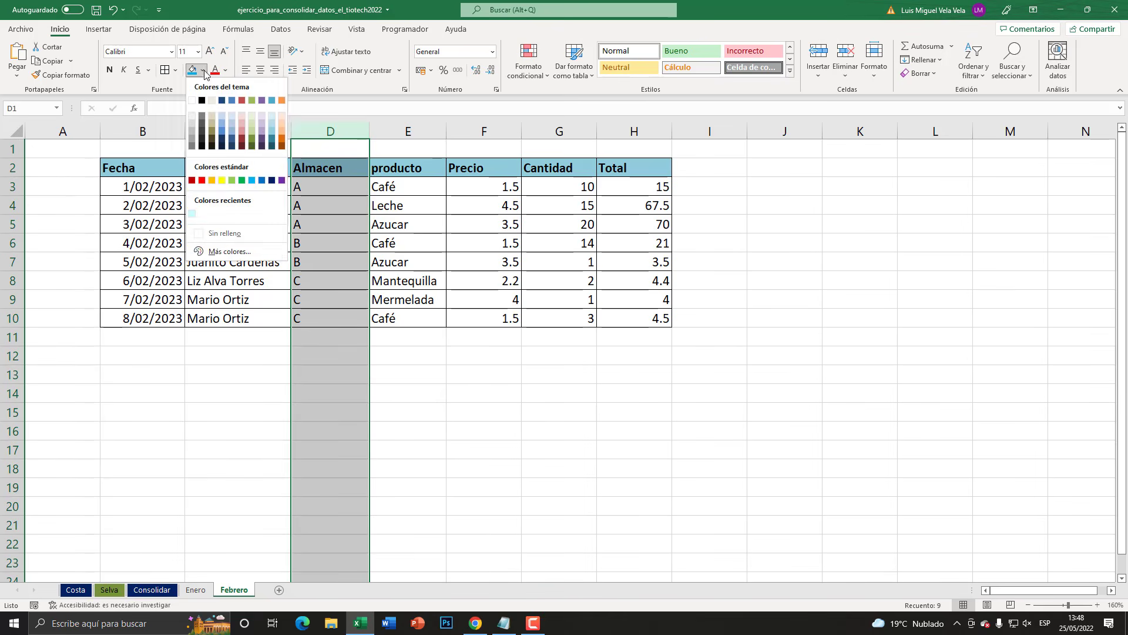
click(282, 125)
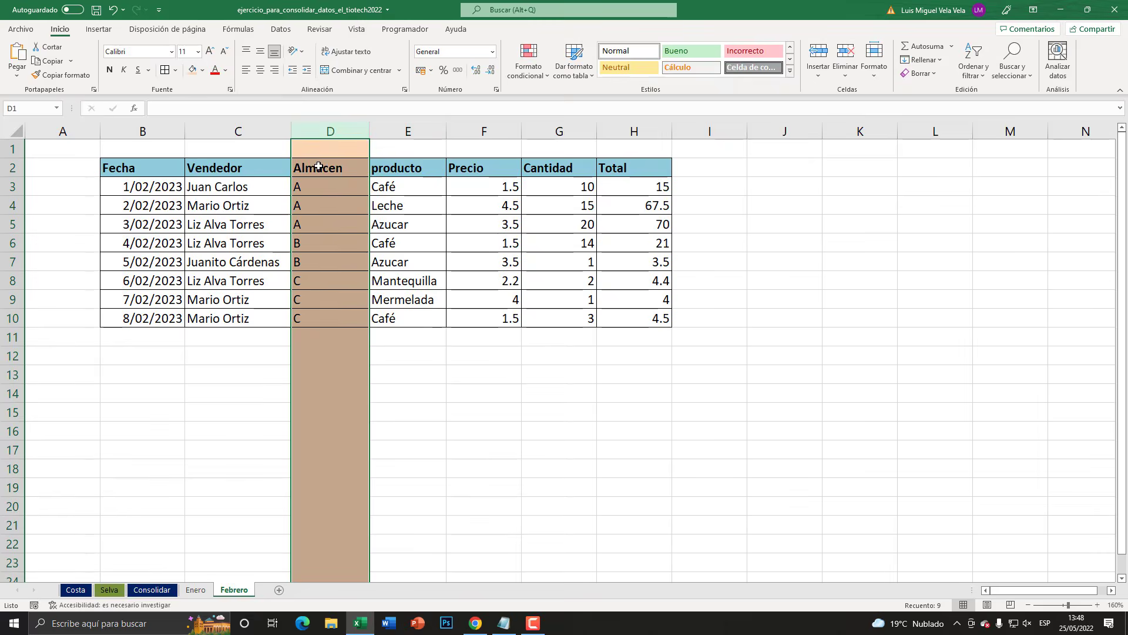
- Compare the columns of the Enero sales table with the Vendedor, Almacen and producto columns on the Febrero sheet
click(195, 590)
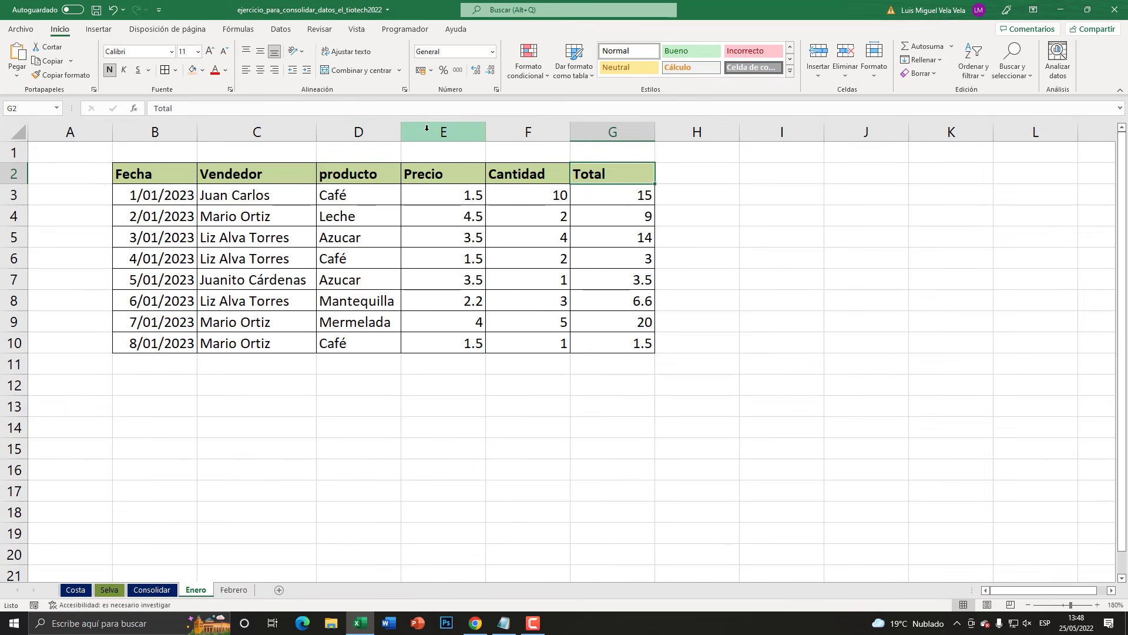
click(187, 130)
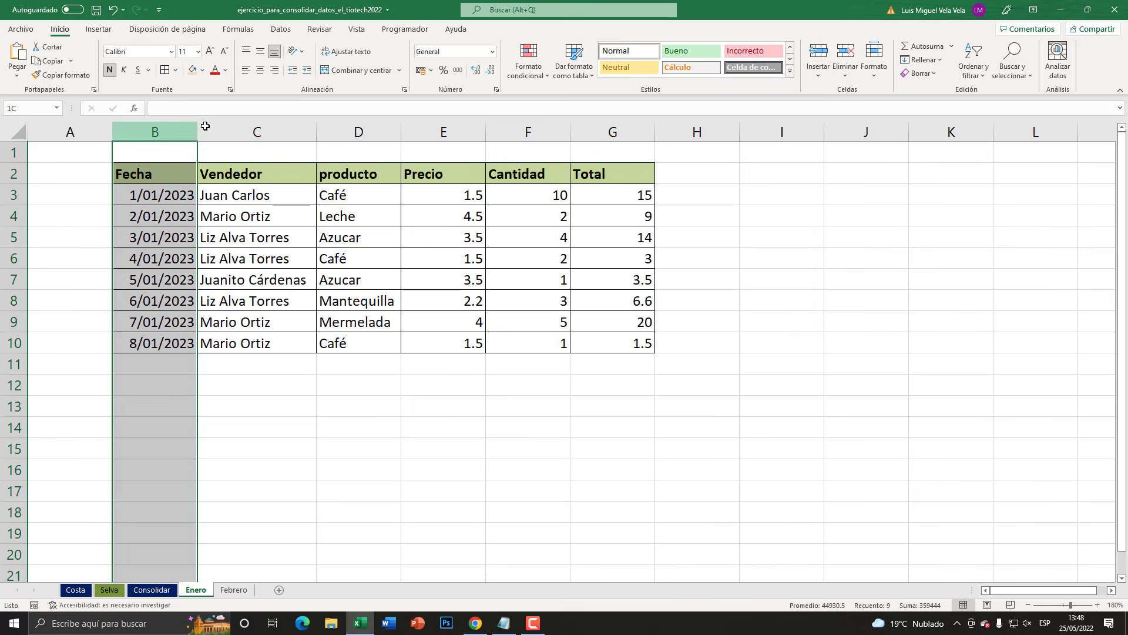
drag(205, 126, 597, 131)
click(234, 589)
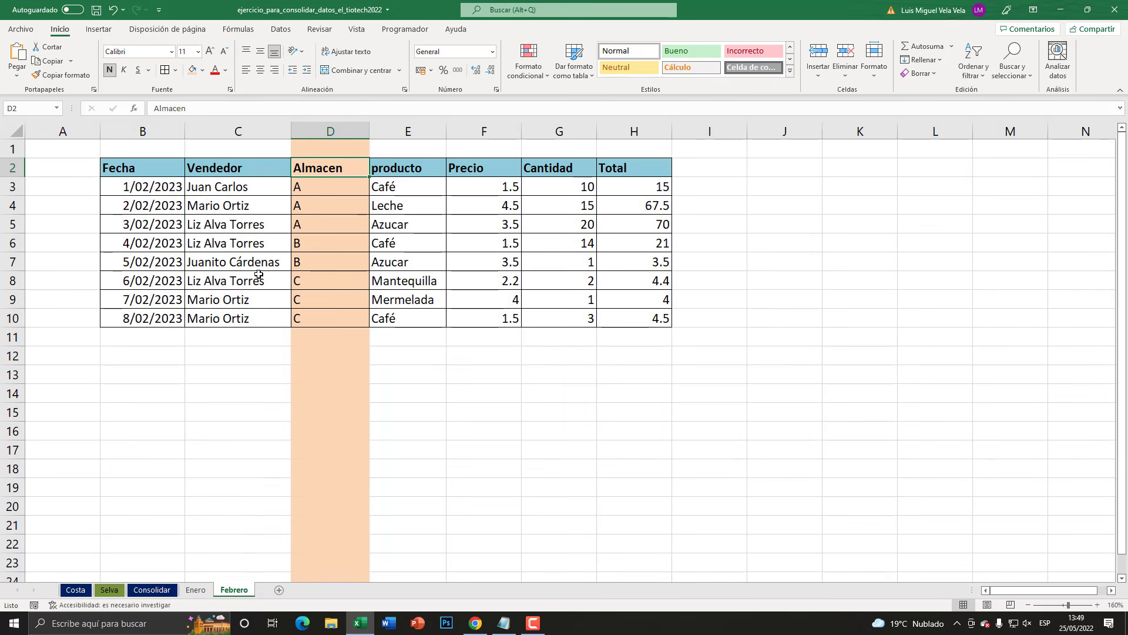
click(253, 245)
click(407, 242)
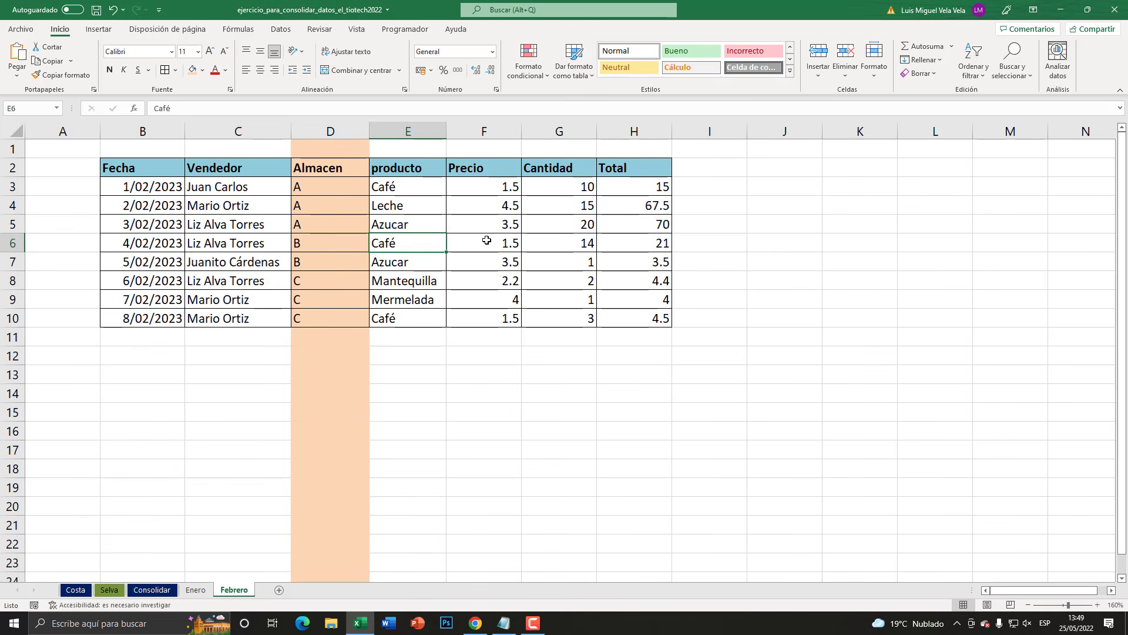
- Compare the column structure of the Febrero sales table, including its extra Almacen column, with the Enero sales table
click(557, 240)
click(267, 247)
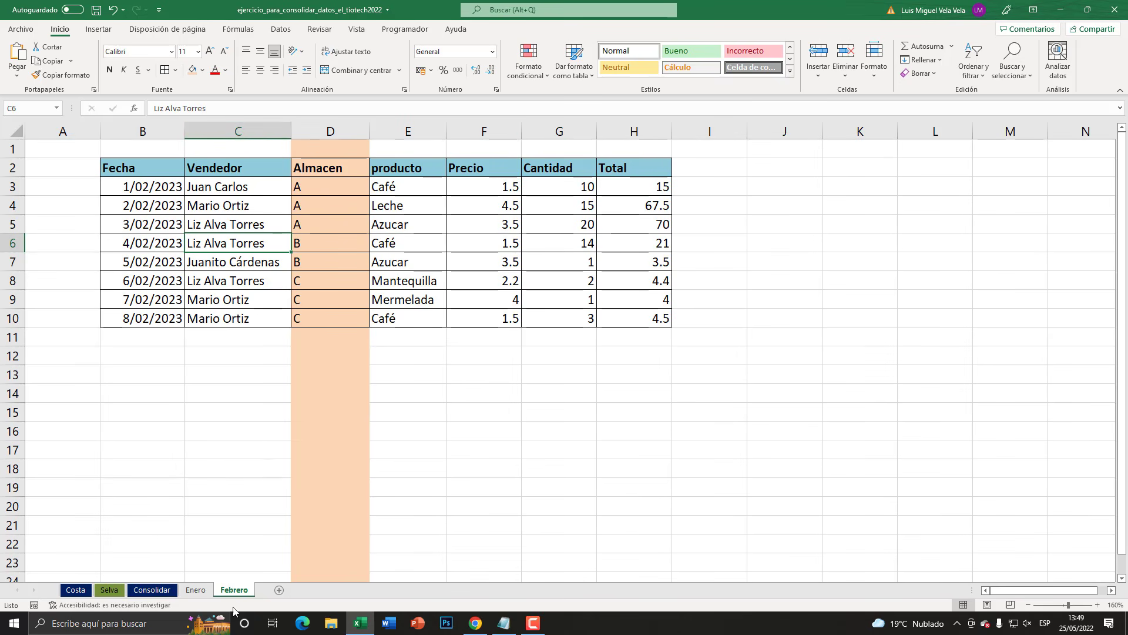
click(196, 590)
click(239, 303)
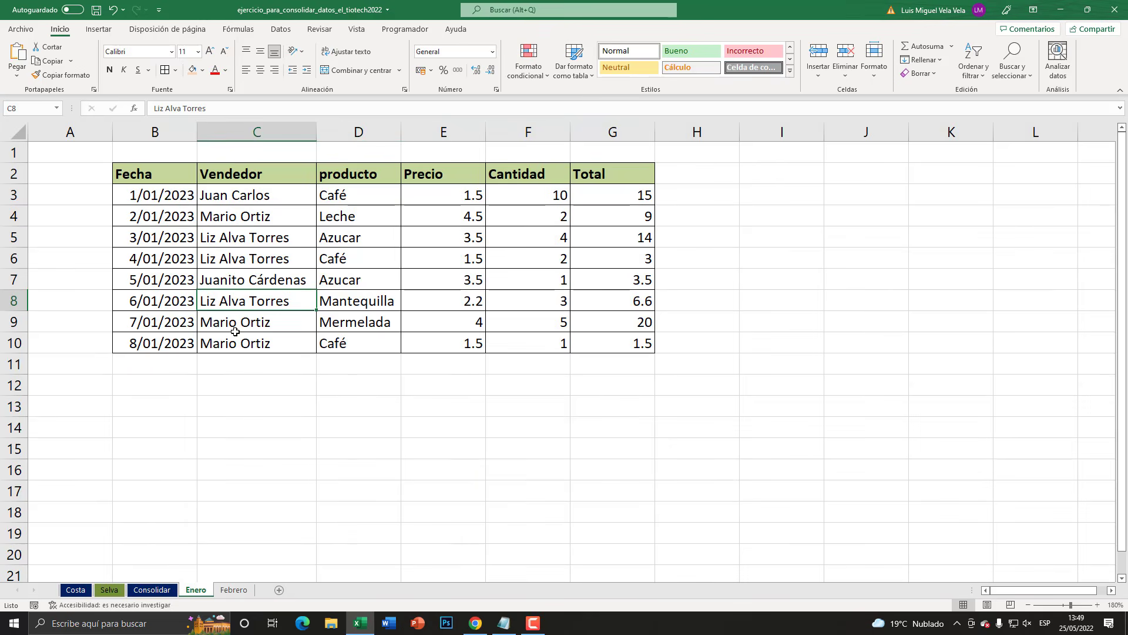
click(234, 590)
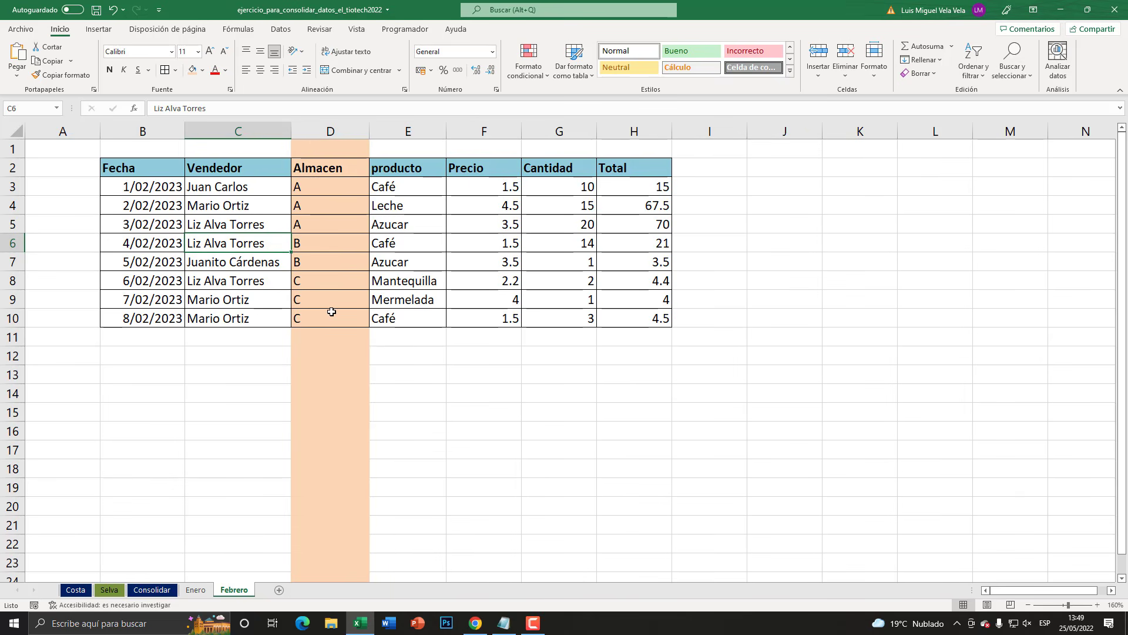
click(196, 589)
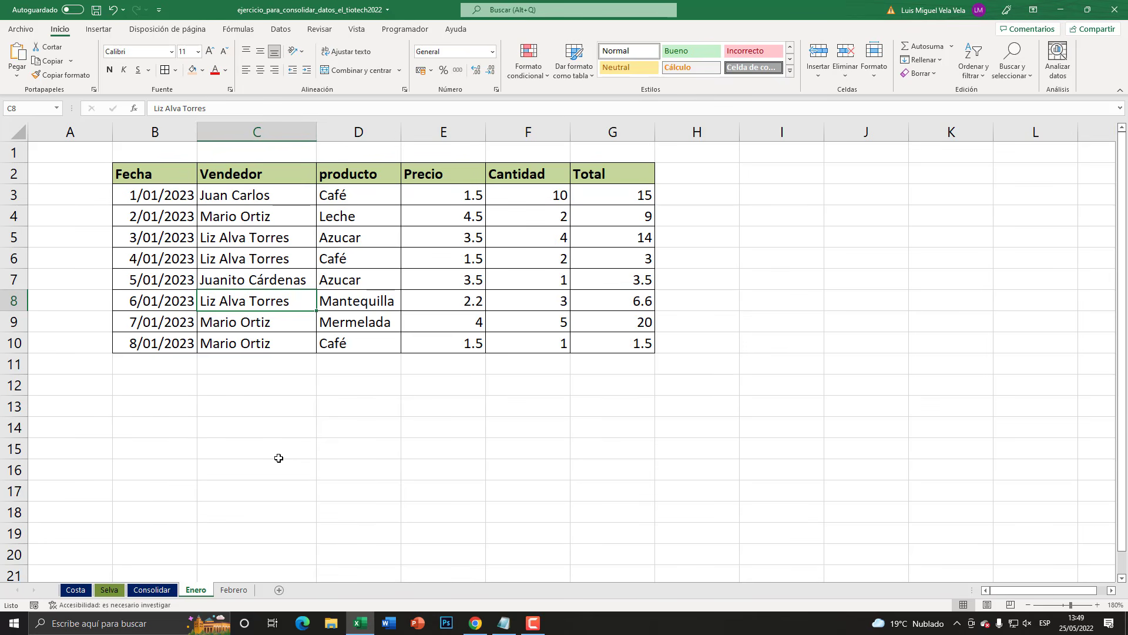
click(234, 589)
drag(143, 131, 627, 131)
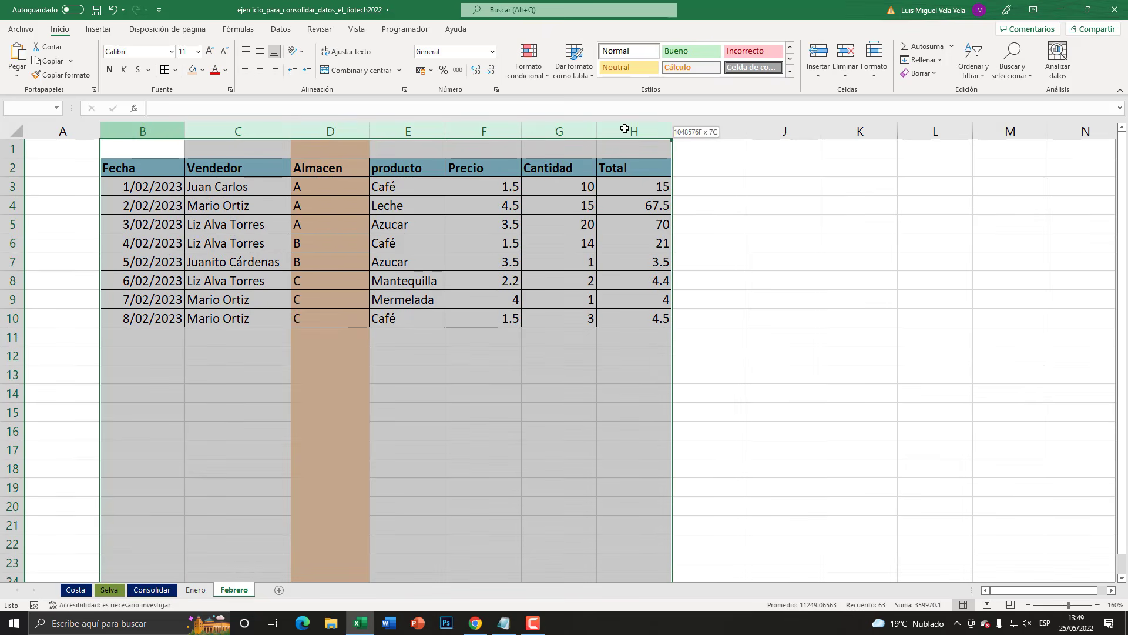
click(203, 594)
click(320, 238)
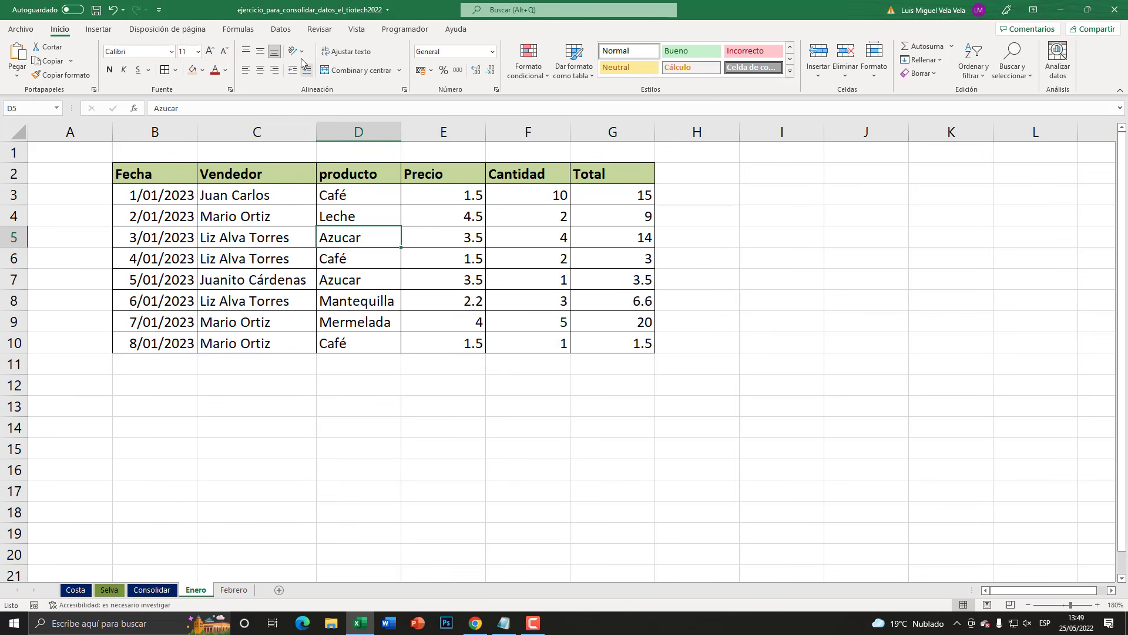
- Remove the stored Enero and Febrero ranges from the Consolidate references on the Enero sheet and close the dialog
click(282, 31)
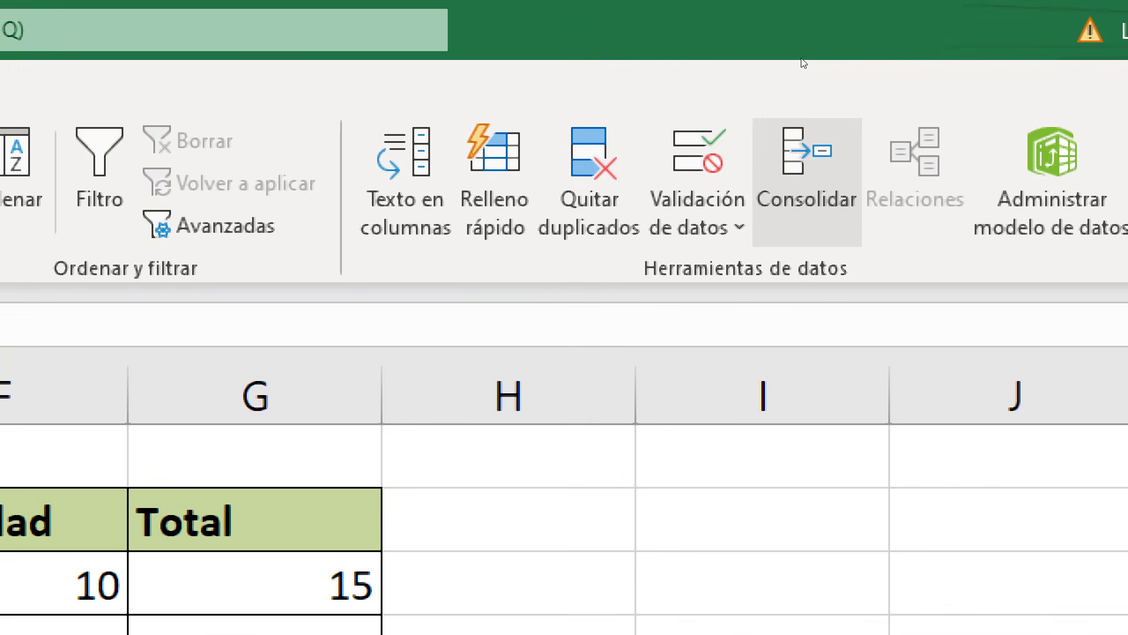
click(794, 61)
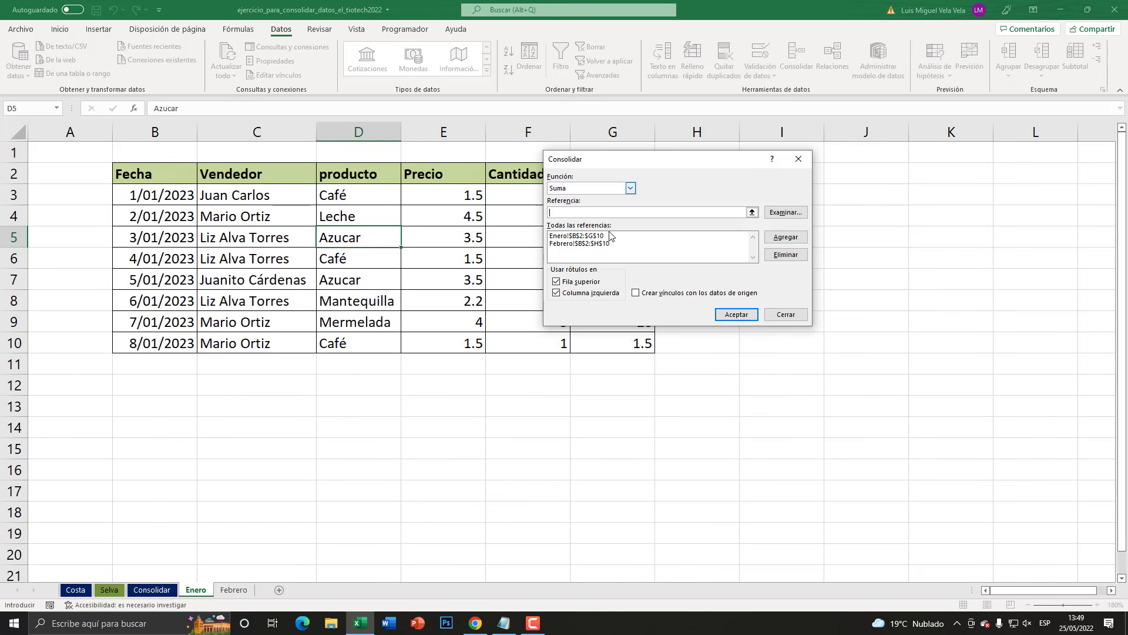
click(602, 237)
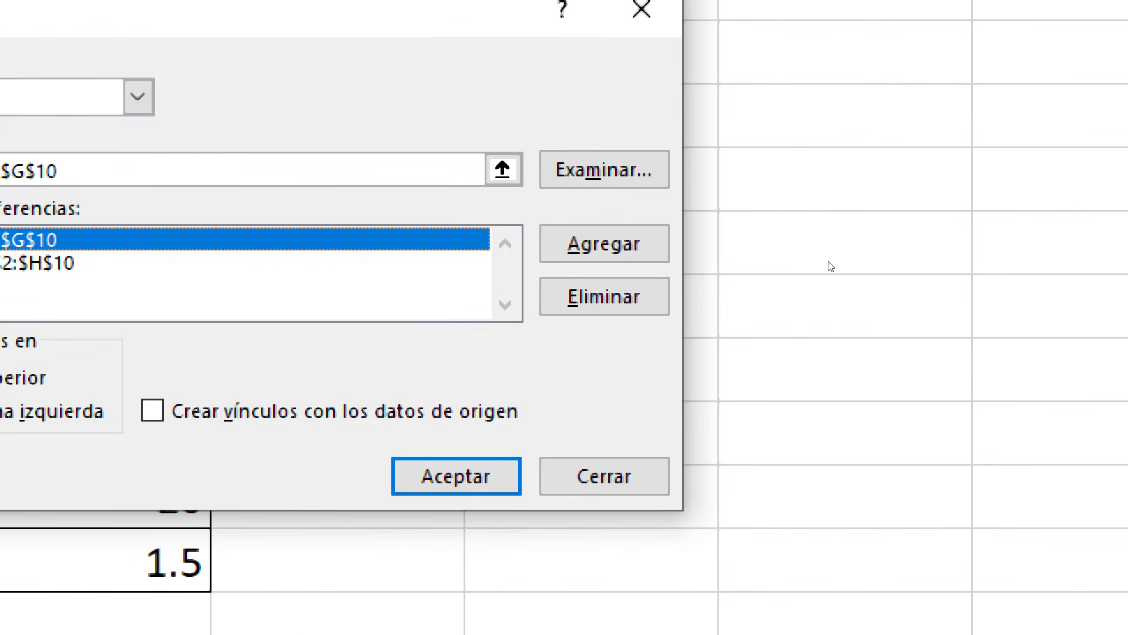
click(604, 296)
click(280, 236)
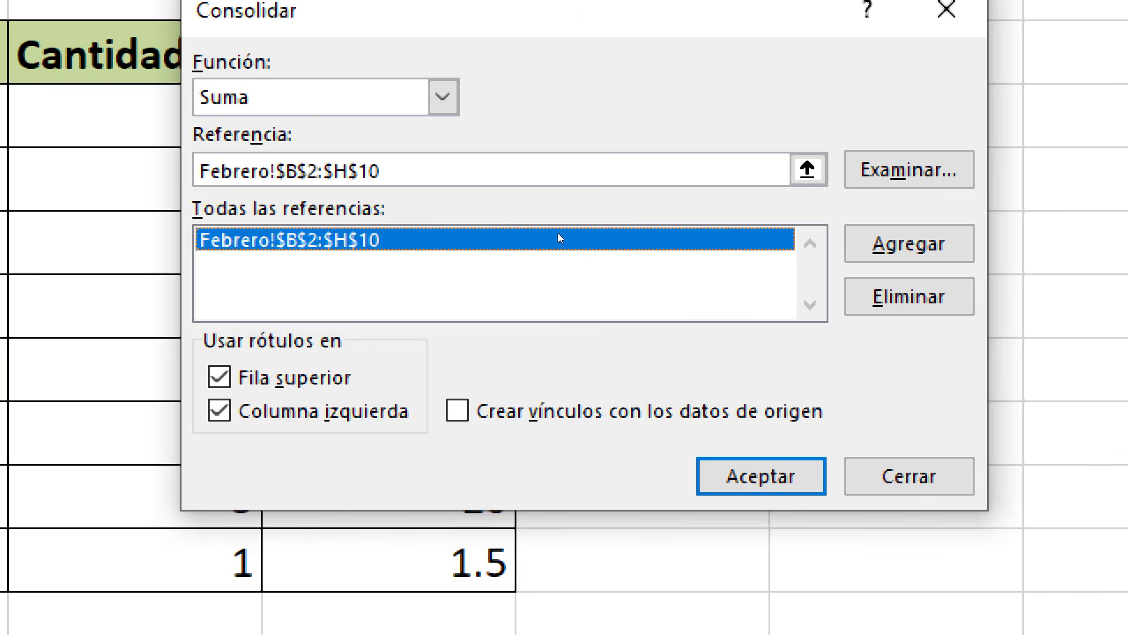
click(872, 295)
click(775, 263)
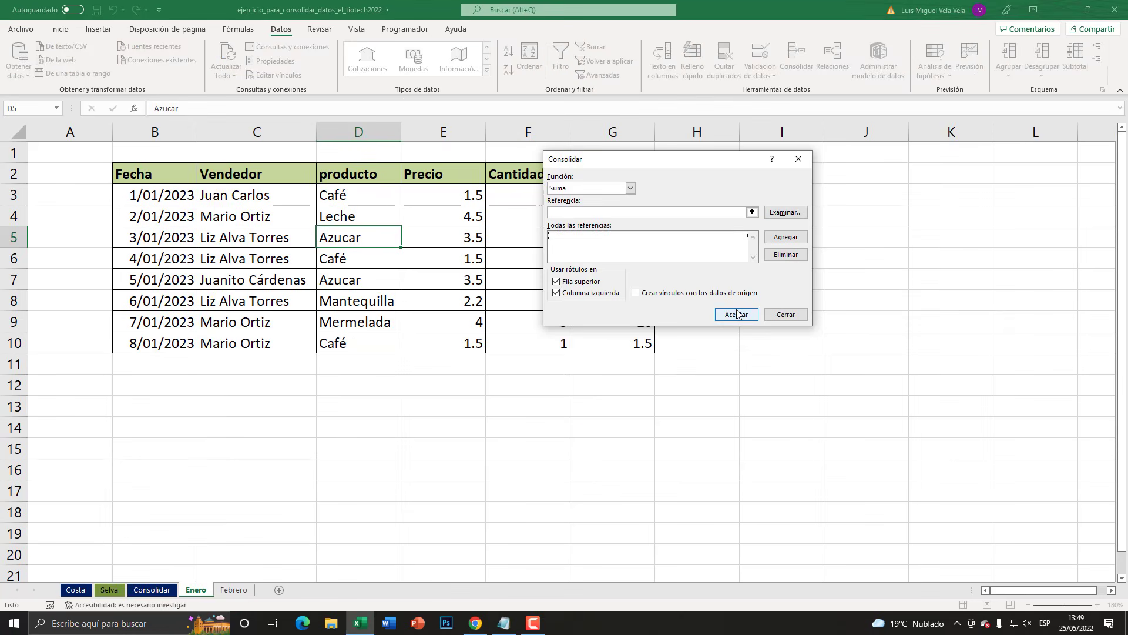
click(737, 314)
click(567, 348)
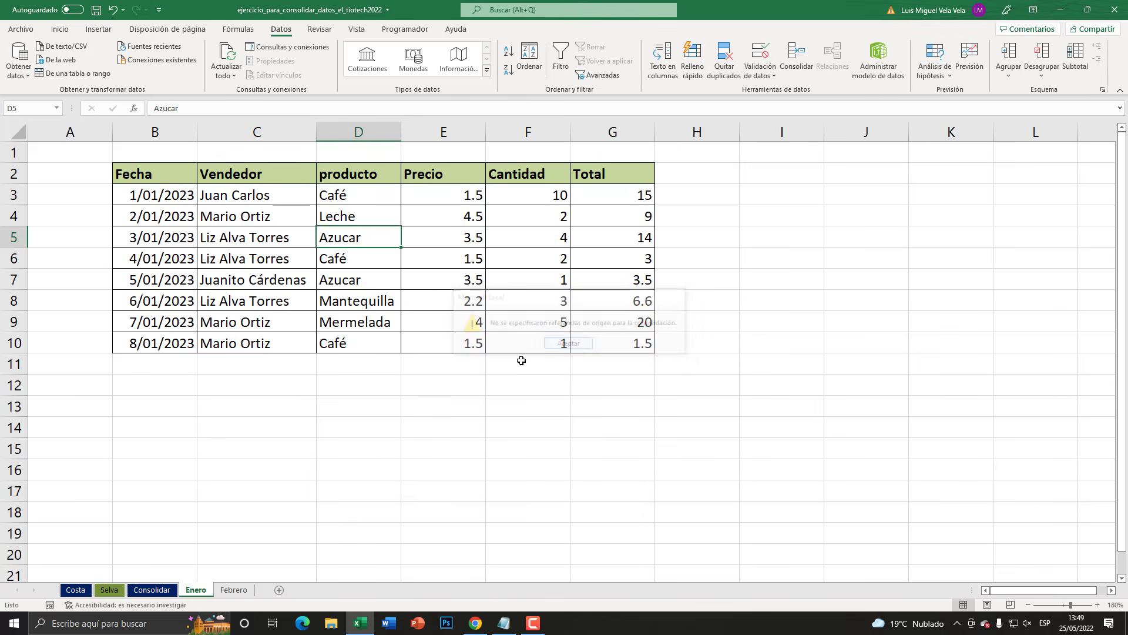
- Add a new sheet after Febrero, make B2 its active cell and name the sheet RESUMEN MESES
click(234, 590)
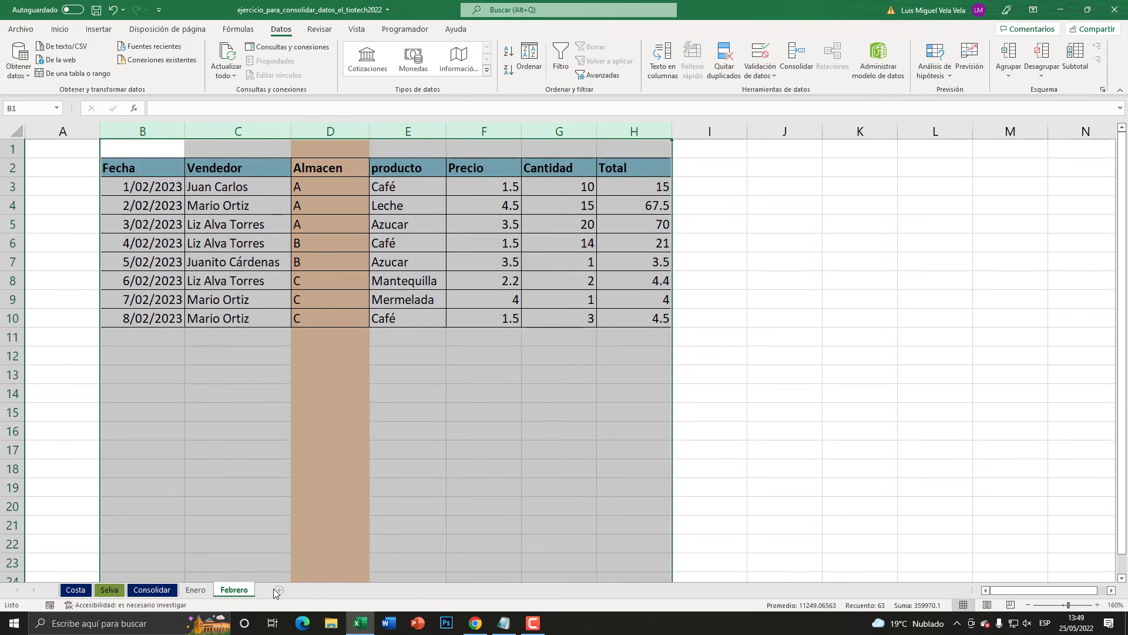
click(277, 591)
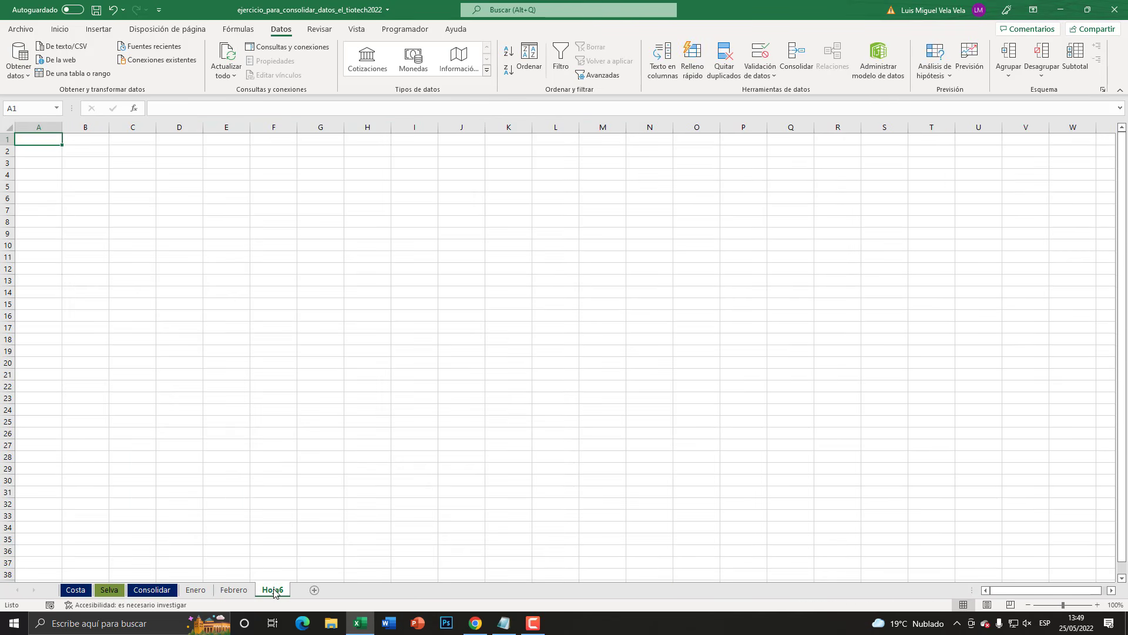
key(super)
key(super)
click(102, 154)
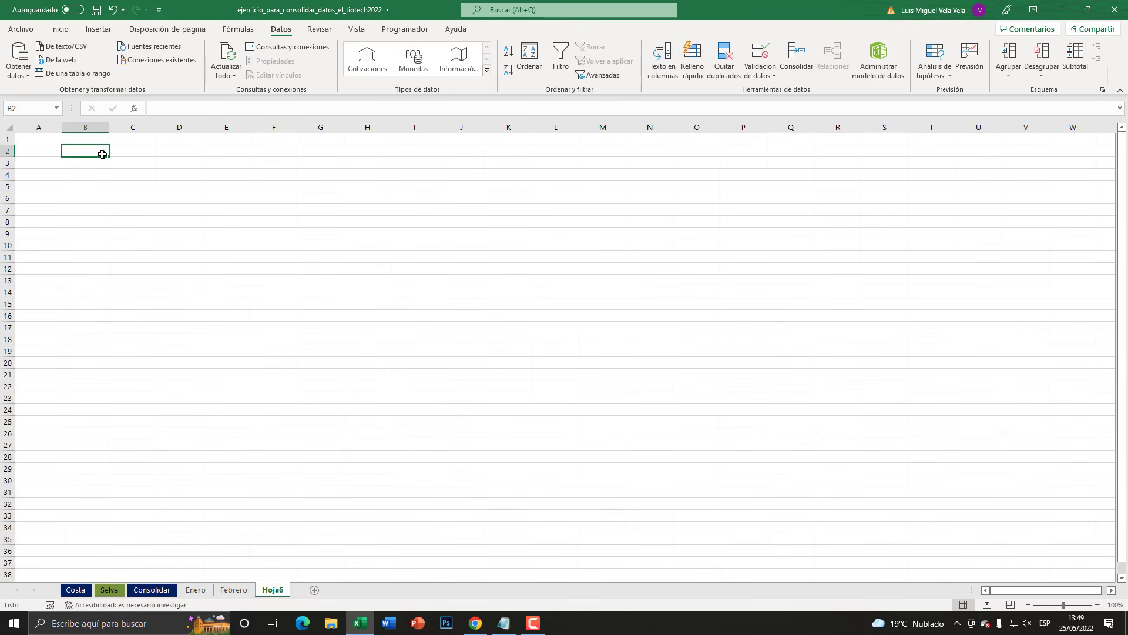
click(1098, 605)
click(1098, 604)
click(1098, 604)
click(1098, 605)
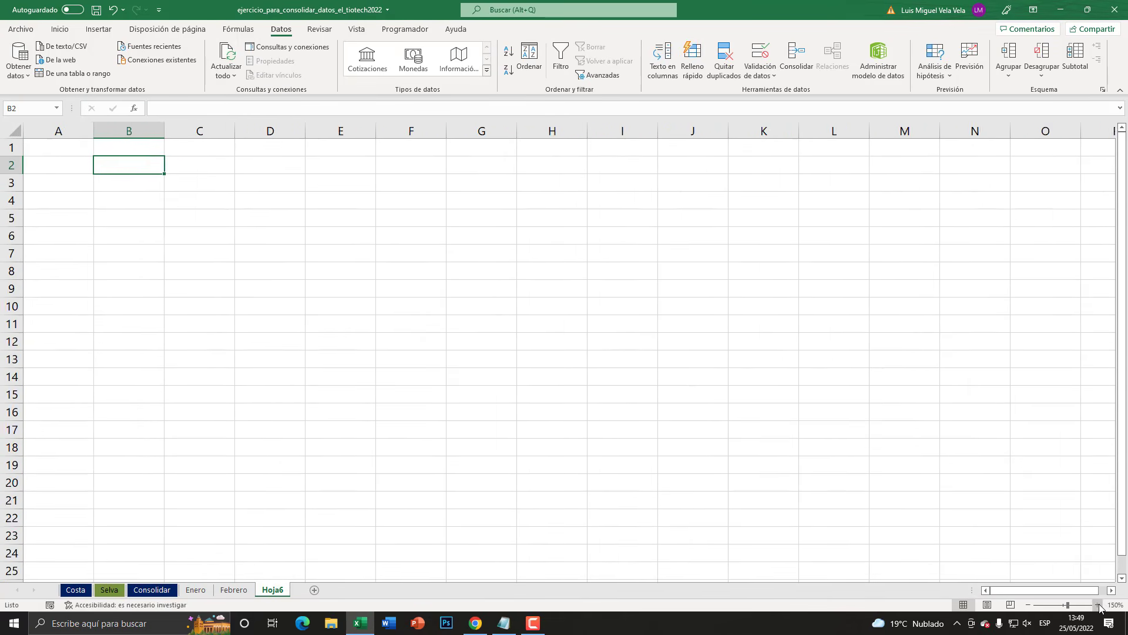
click(1097, 604)
click(1098, 605)
click(1097, 605)
click(1098, 604)
click(1098, 605)
click(1098, 605)
click(1098, 605)
click(1097, 605)
click(1098, 605)
click(1098, 604)
click(1098, 605)
click(1098, 604)
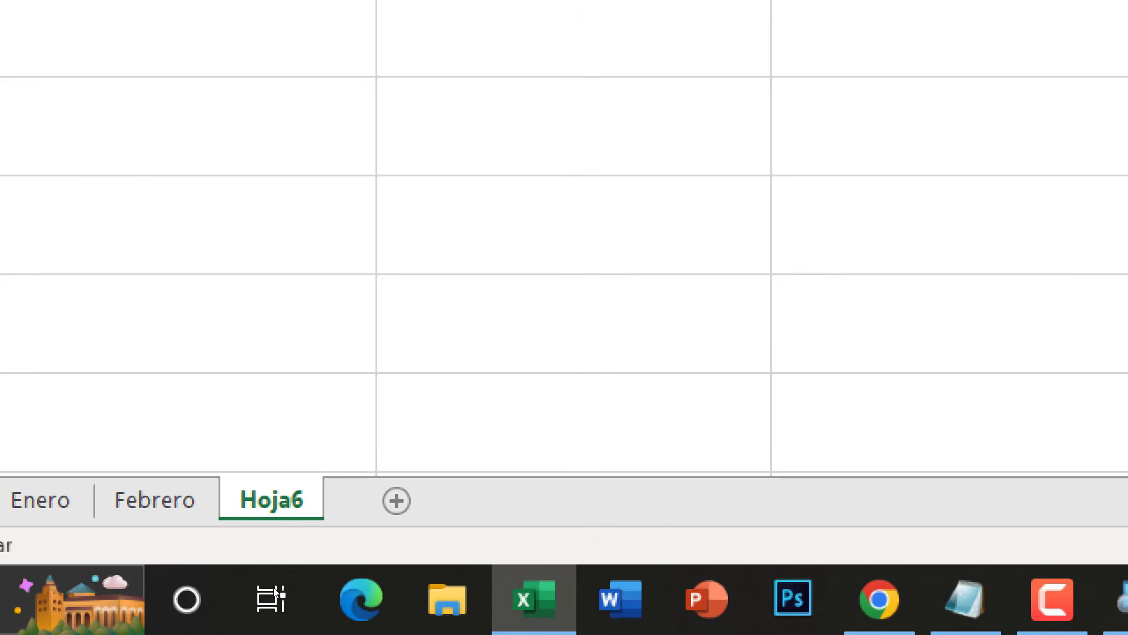
double_click(272, 590)
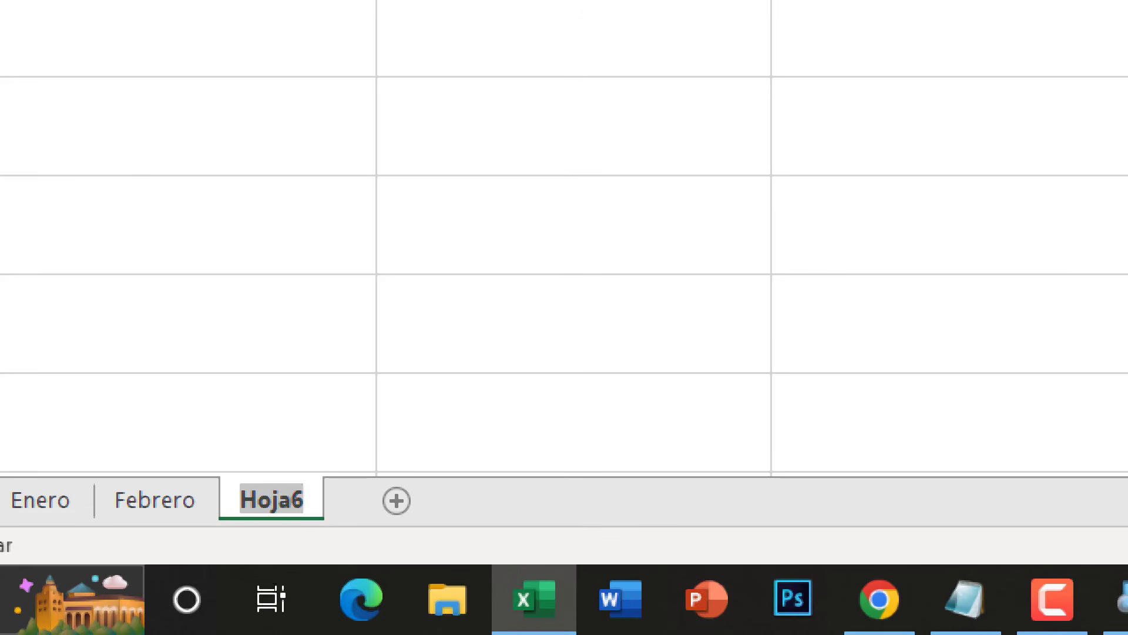
text(RESUMEN MESES)
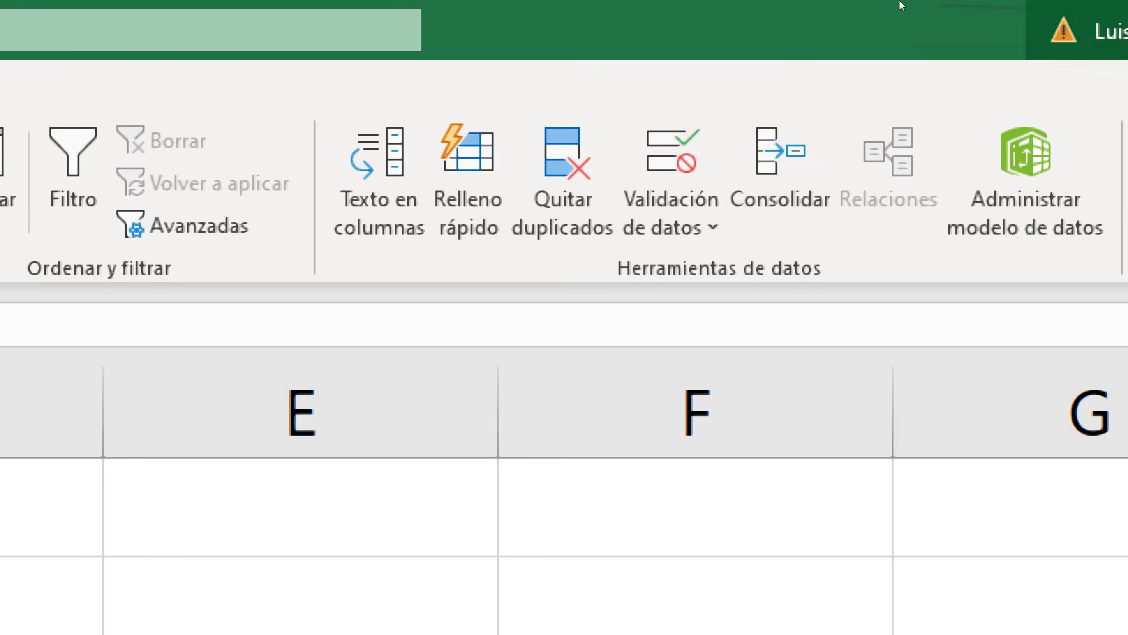
- Start a Suma consolidation at B2 of RESUMEN MESES and add the Enero table range B2:G10 as a reference
click(777, 164)
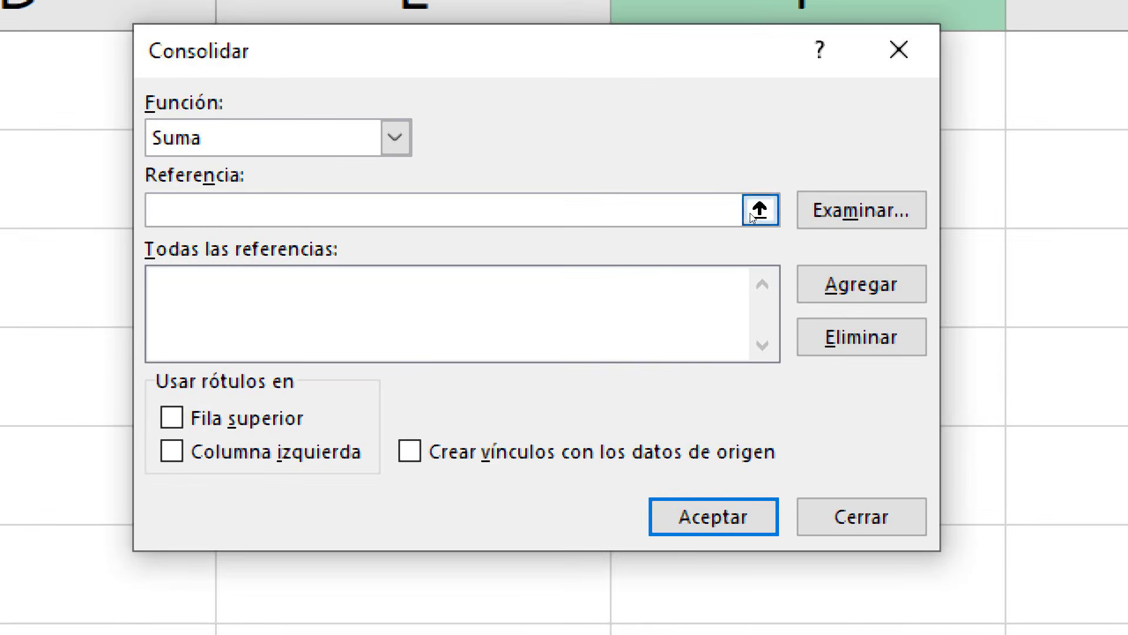
click(751, 212)
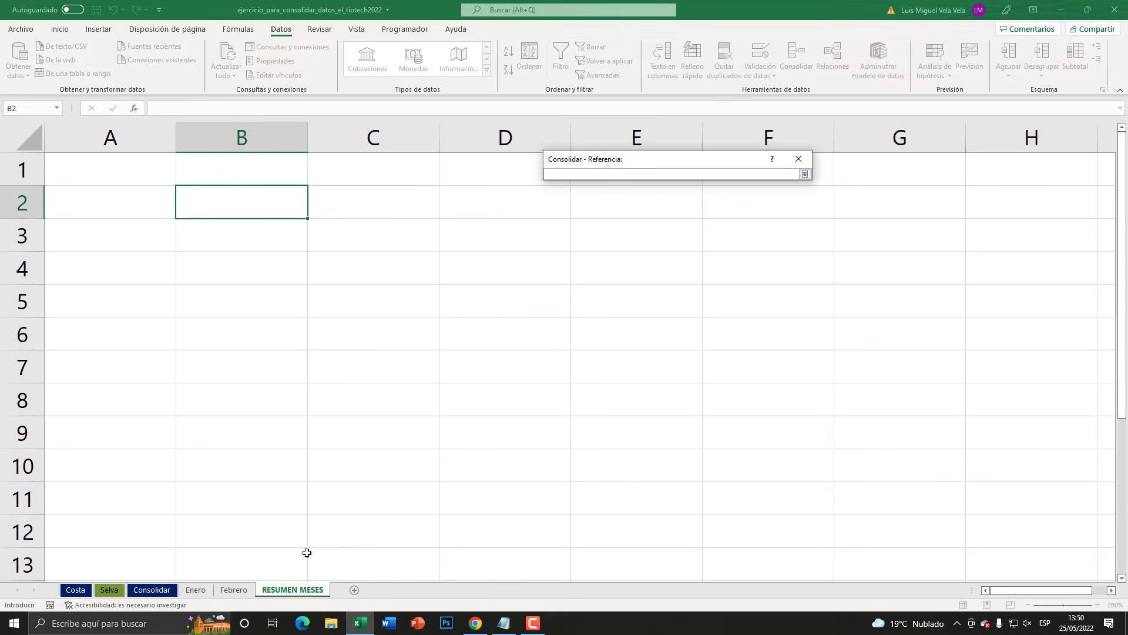
click(200, 590)
drag(163, 176, 618, 343)
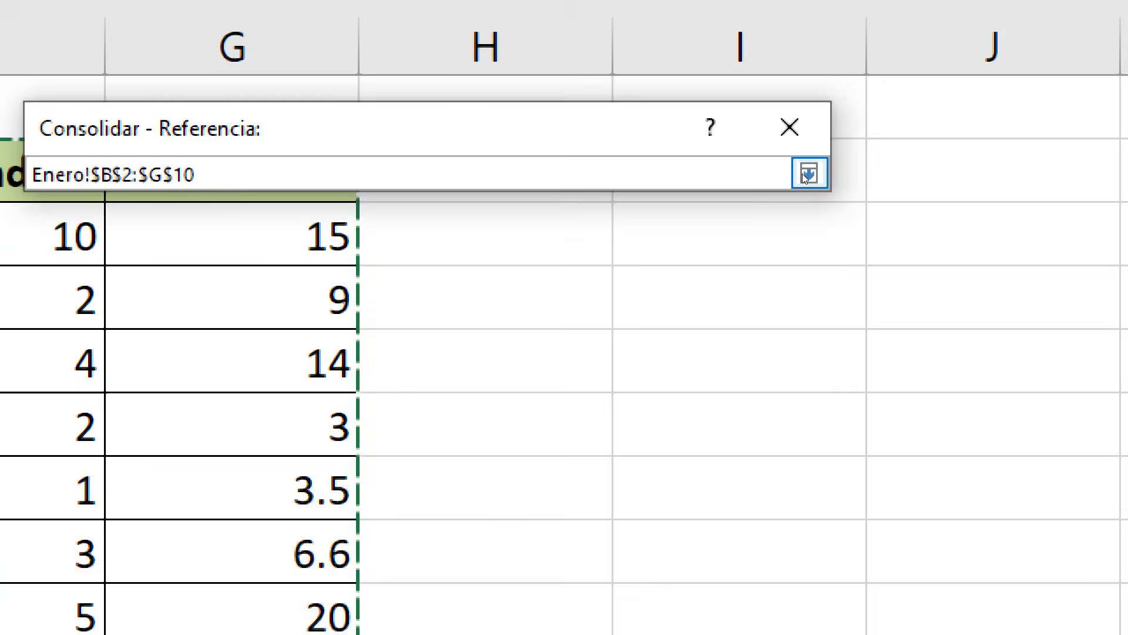
click(804, 174)
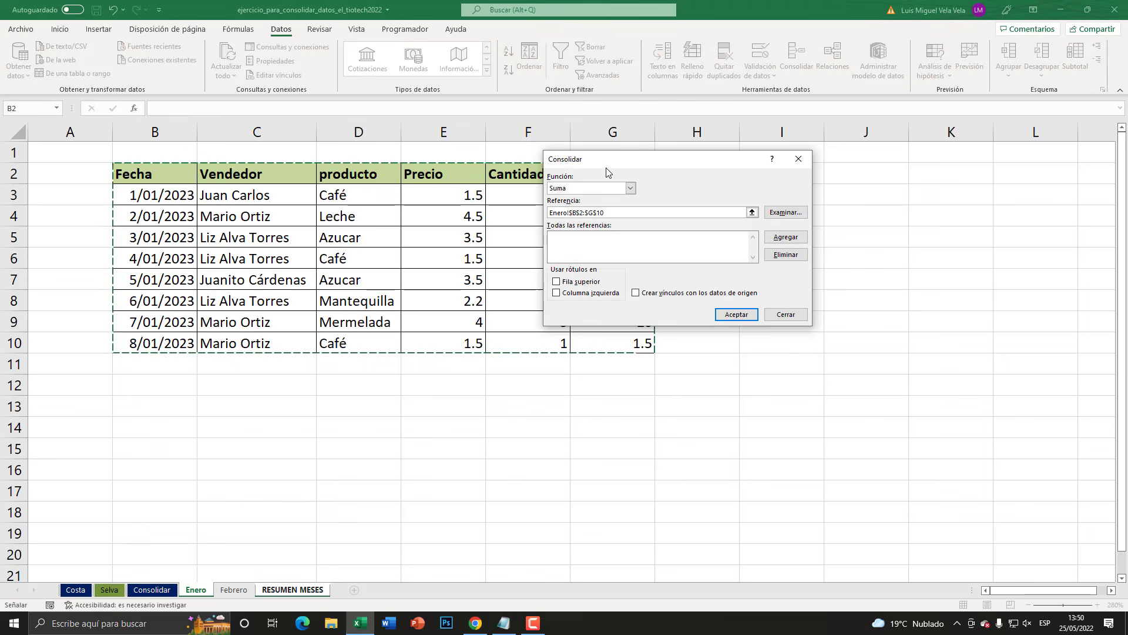
drag(606, 168, 763, 188)
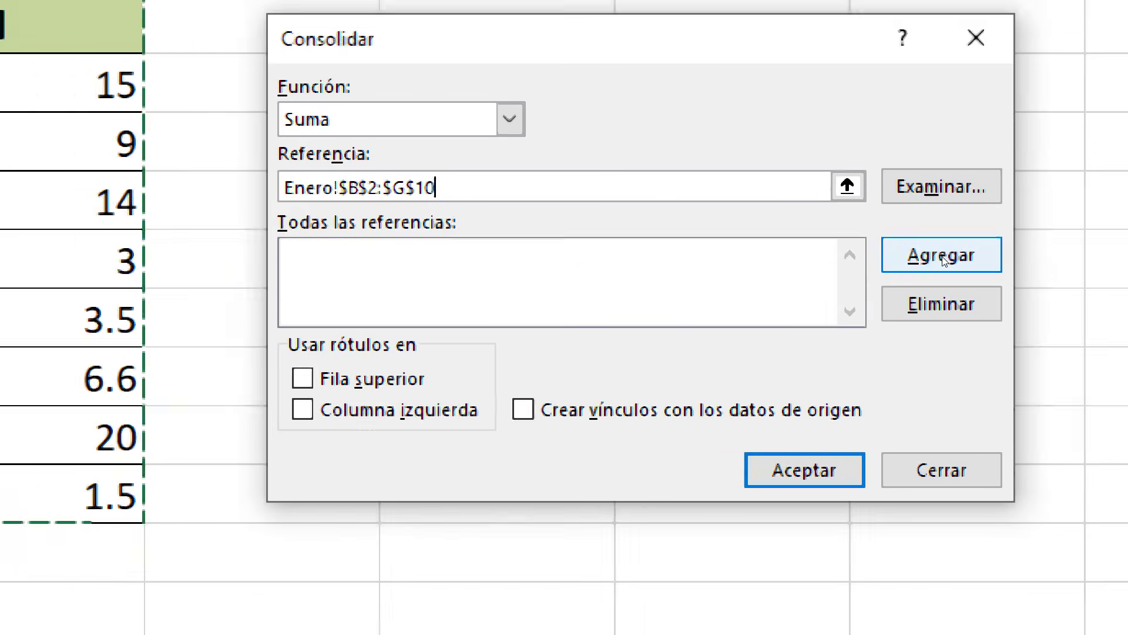
click(943, 260)
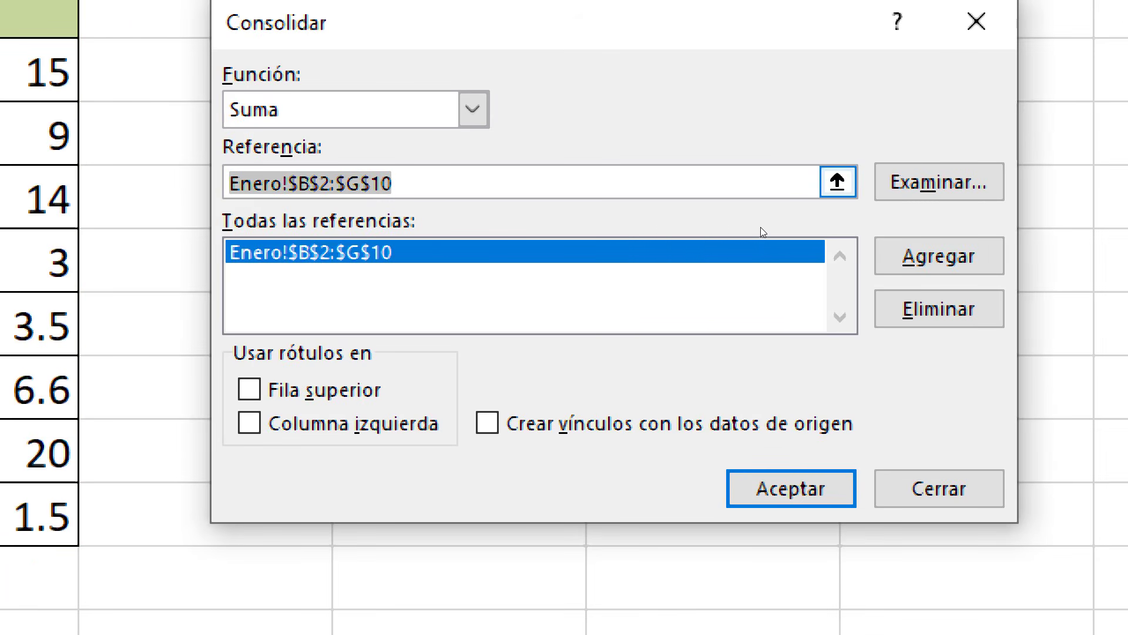
- Replace the reference entry with the Febrero table range B2:H10 and add it to the consolidation references
click(763, 191)
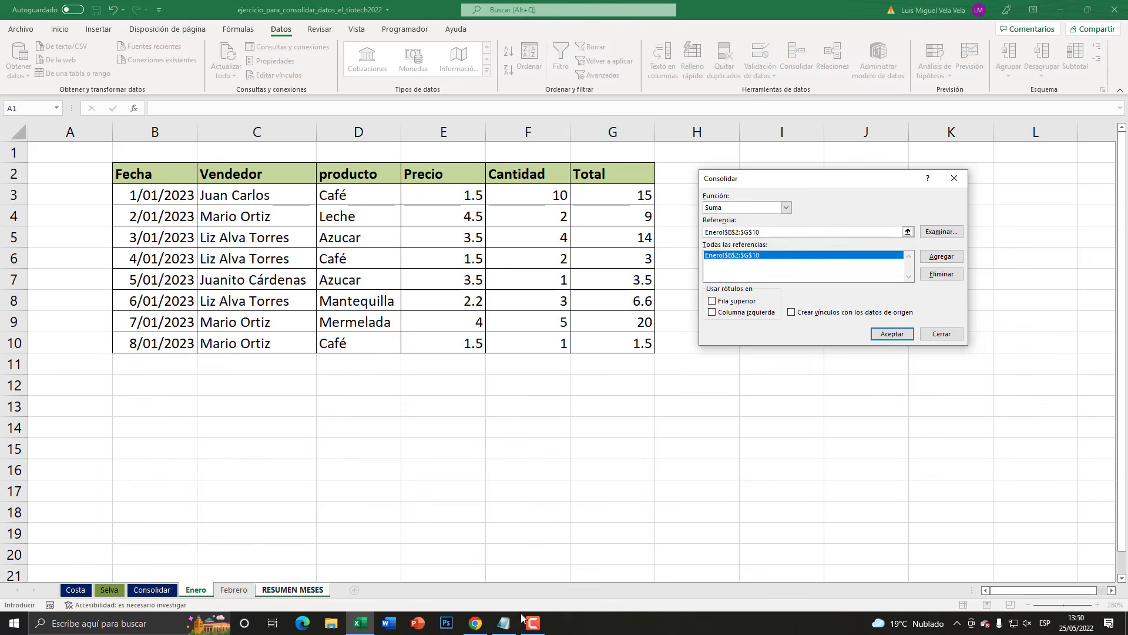
click(234, 589)
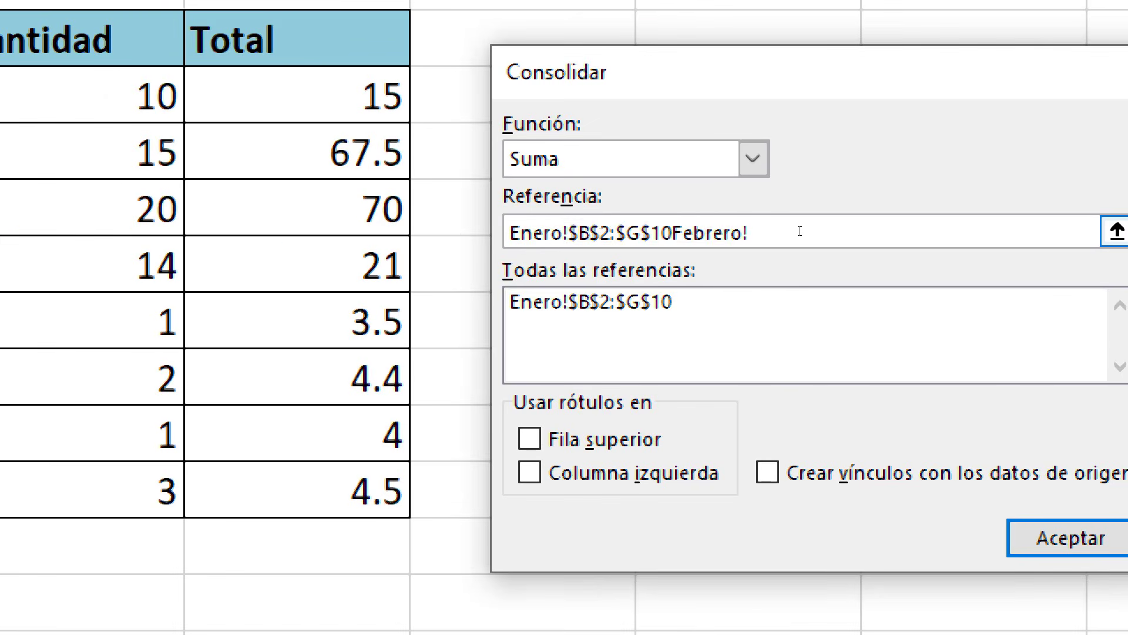
drag(801, 232, 703, 232)
key(BackSpace)
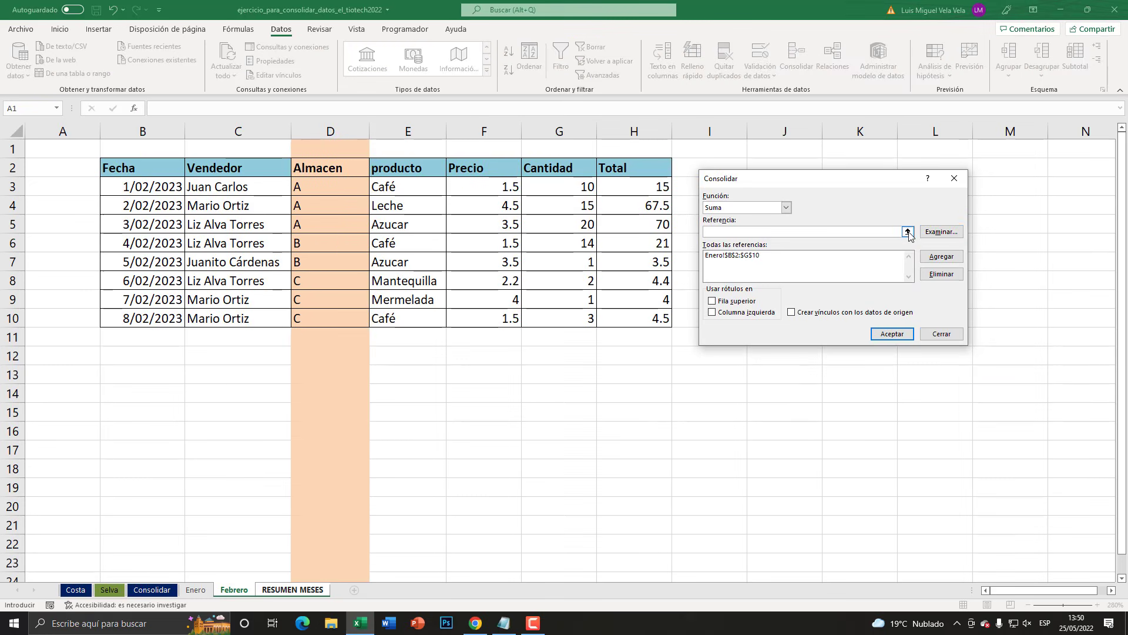
click(908, 232)
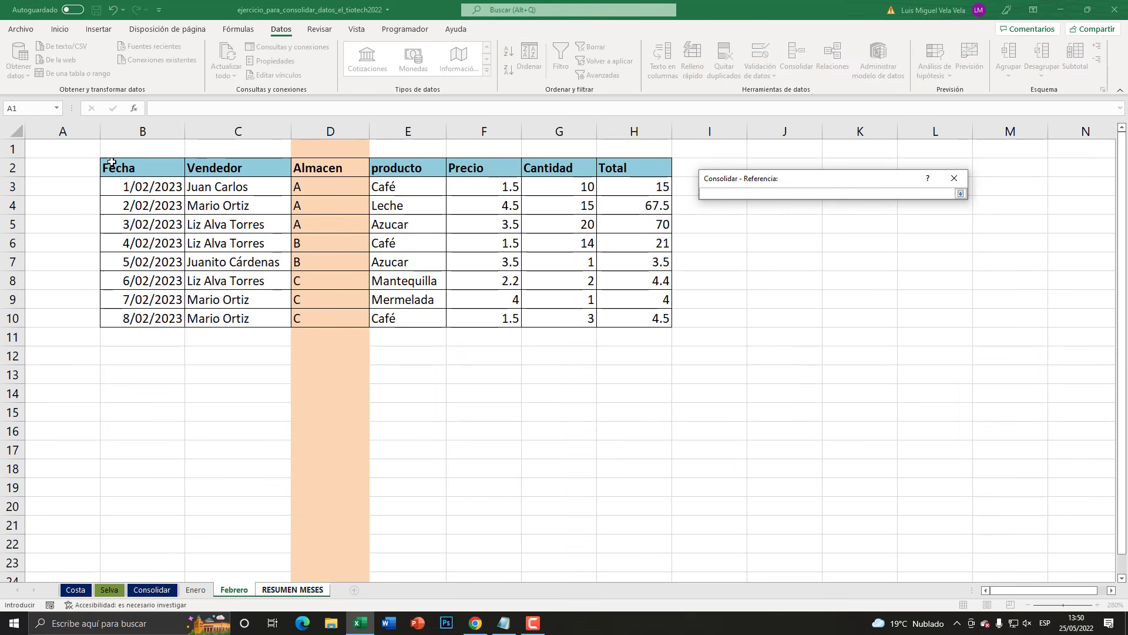
drag(112, 162, 640, 316)
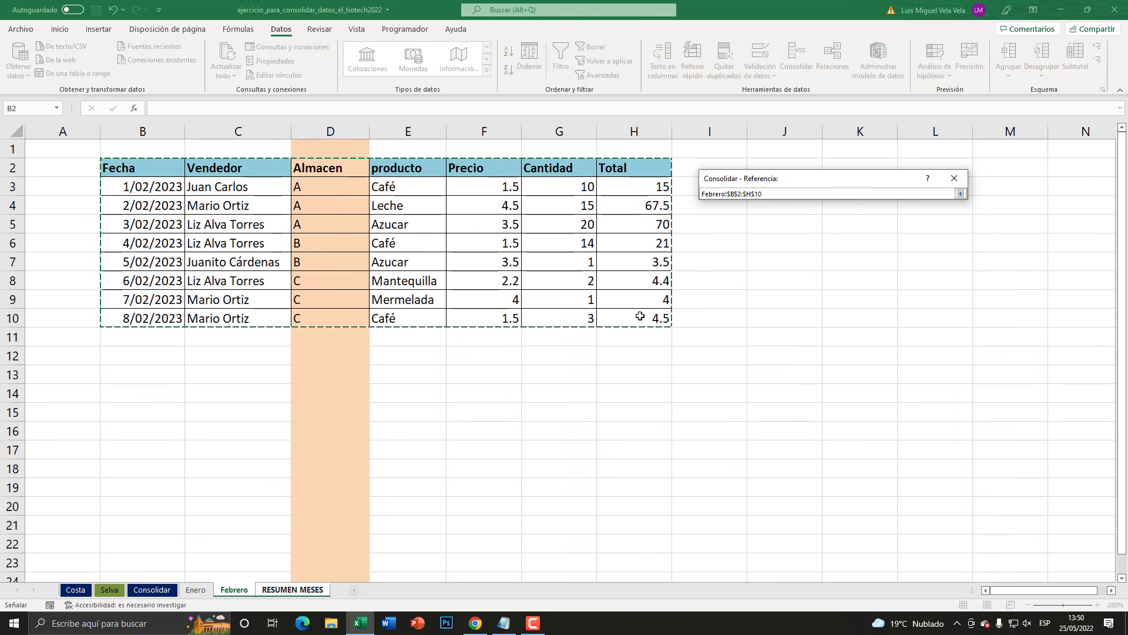
click(962, 194)
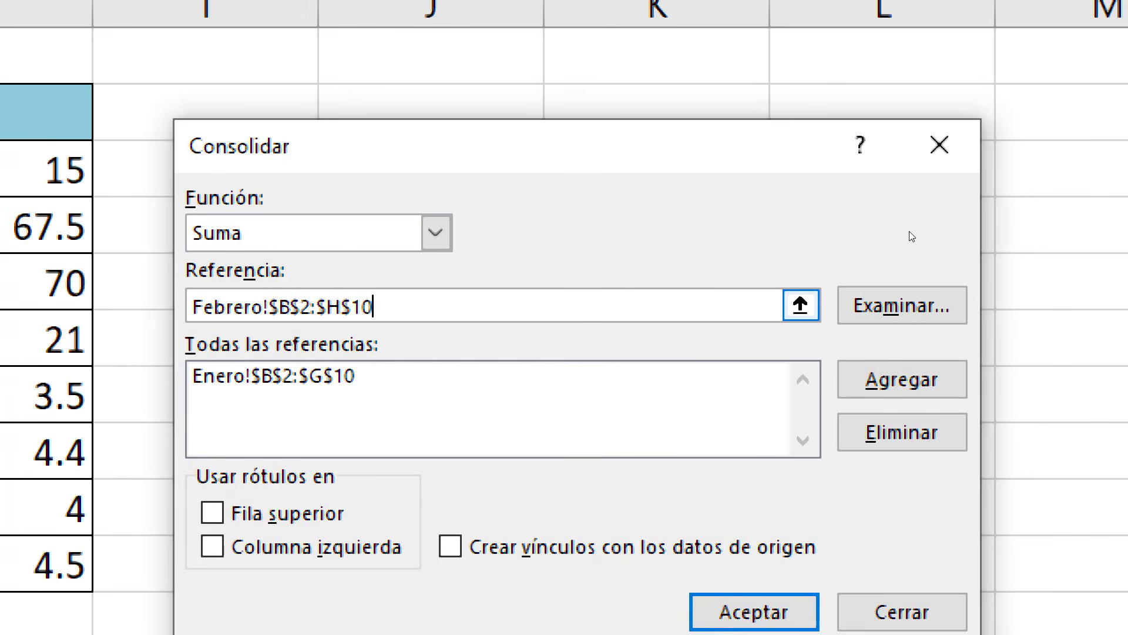
drag(373, 306, 189, 305)
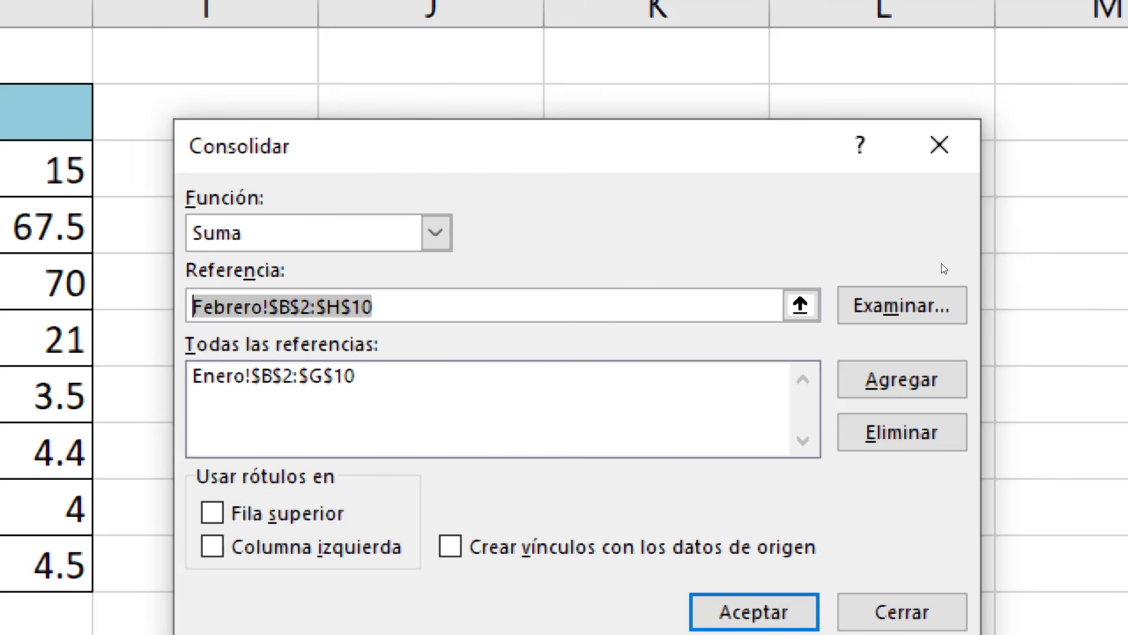
click(902, 379)
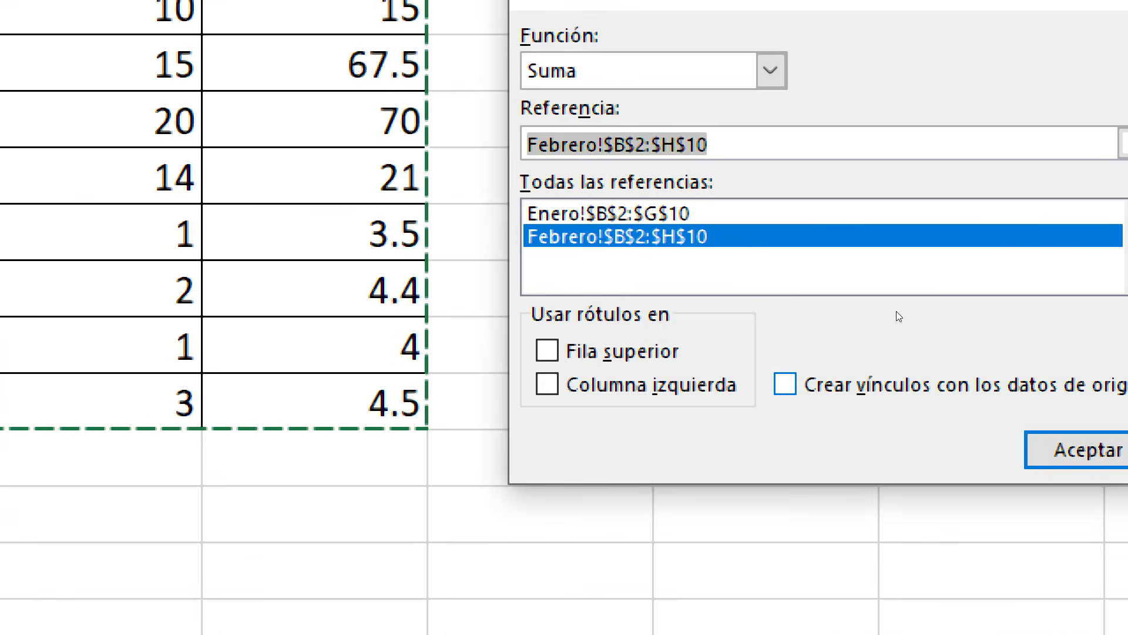
- Use the top row and left column as labels and run the consolidation of the Enero and Febrero ranges into RESUMEN MESES
key(alt+s)
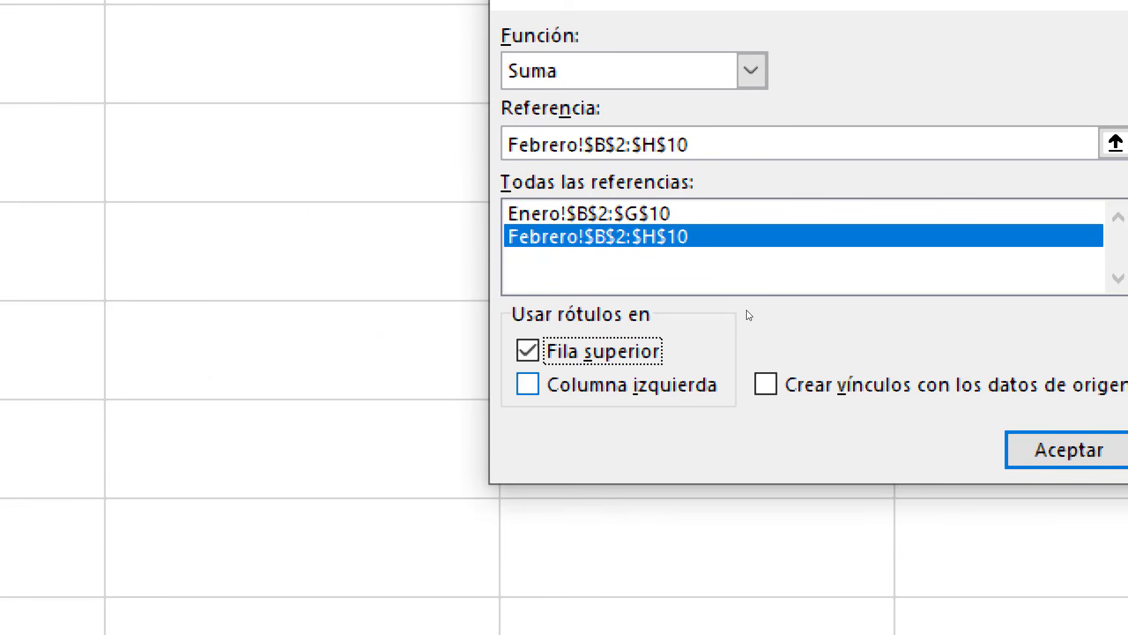
key(alt+i)
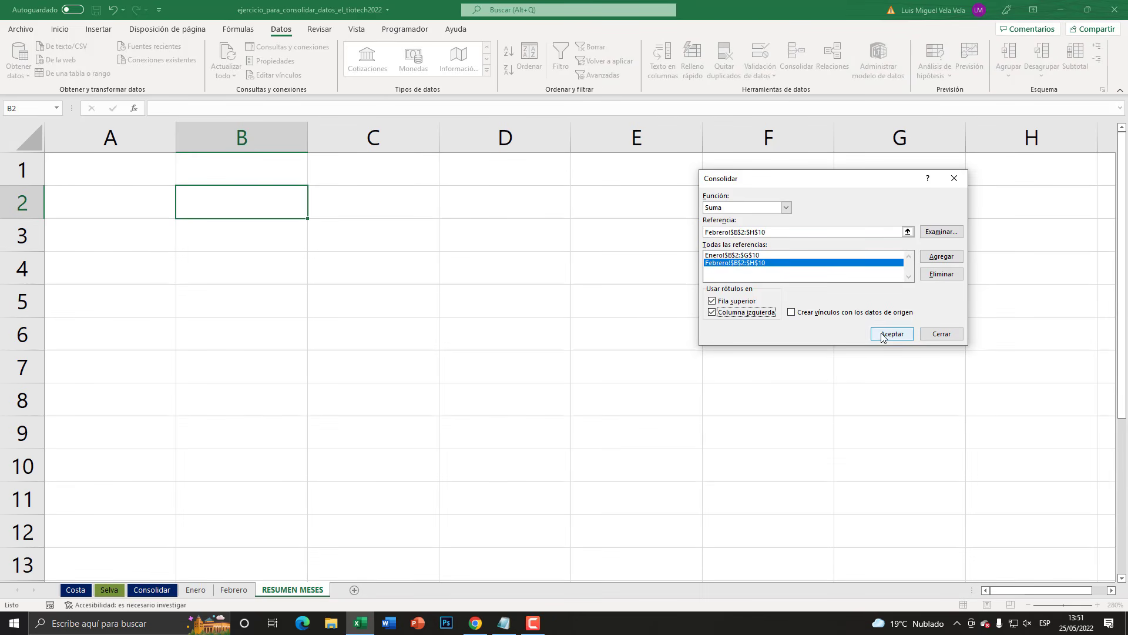
click(1012, 339)
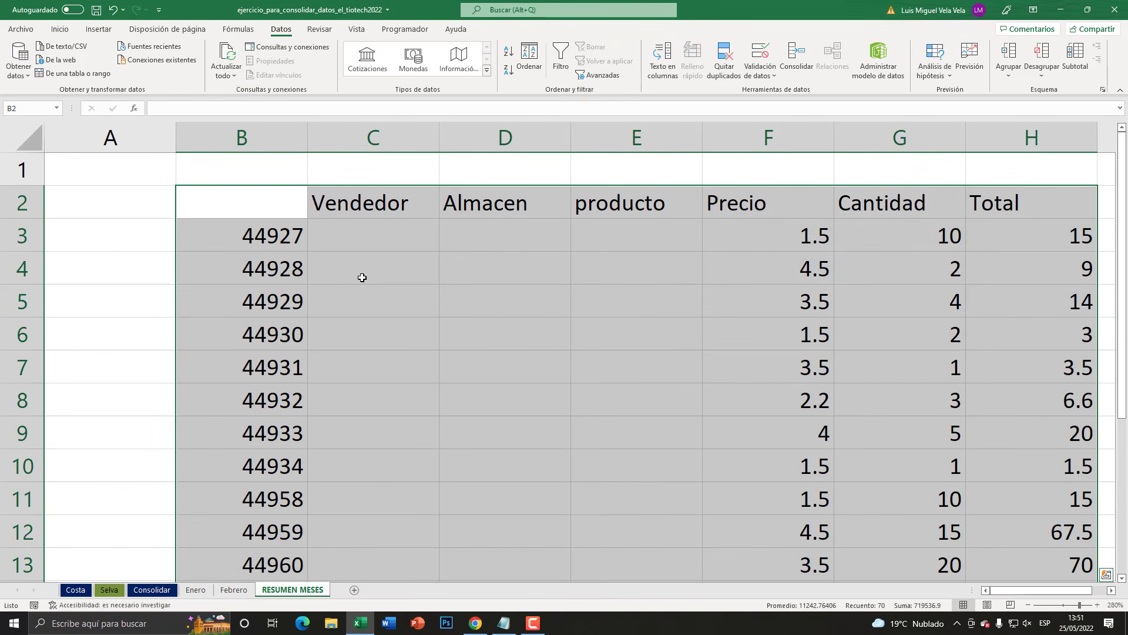
click(1029, 606)
click(1028, 606)
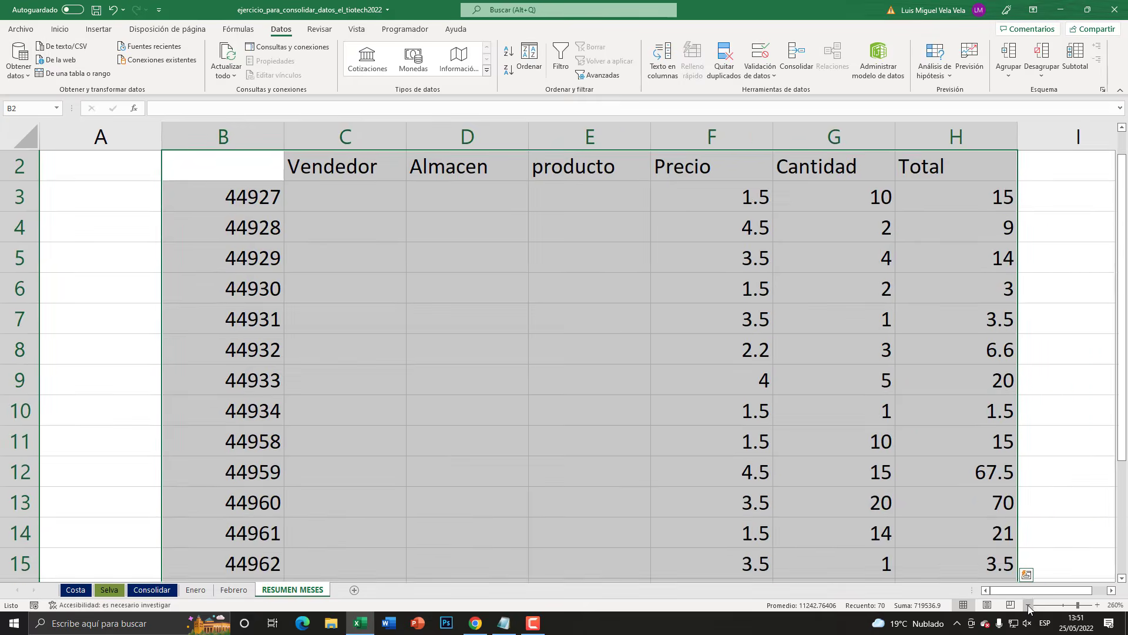
click(1029, 606)
click(1028, 606)
click(1029, 606)
click(1028, 605)
click(1028, 606)
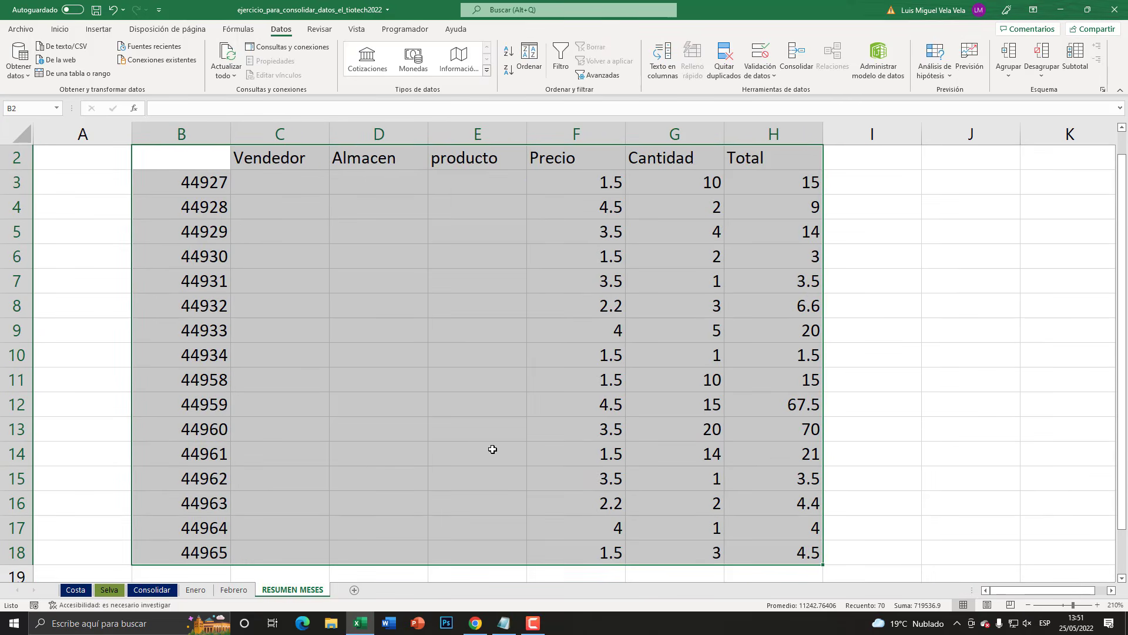
scroll(493, 449, down, 2)
scroll(492, 448, up, 3)
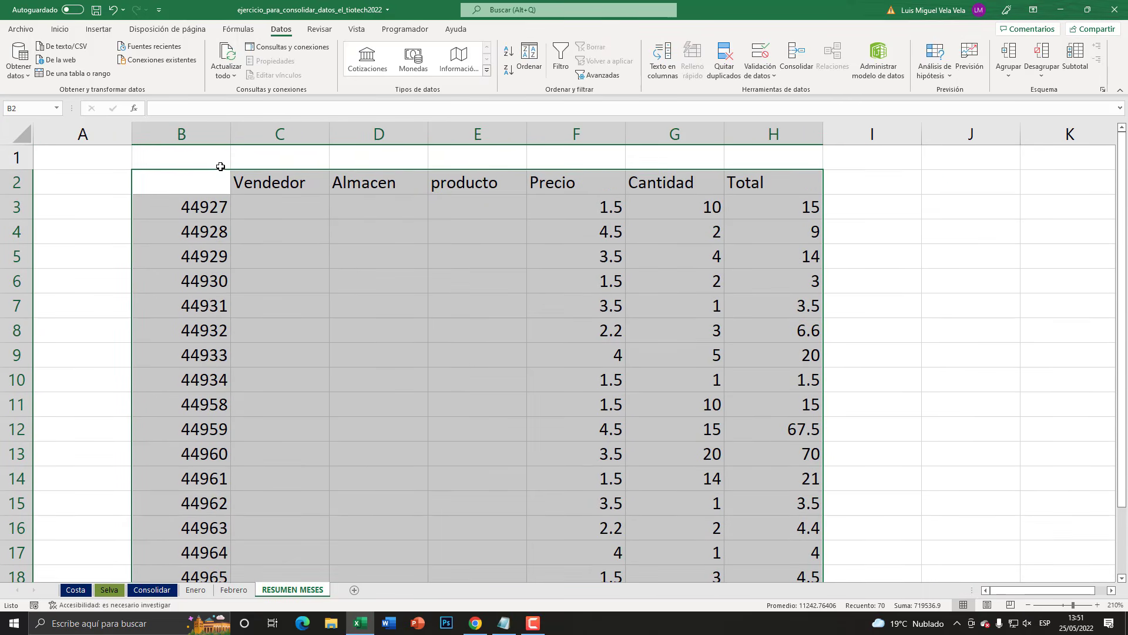
- Format column B of the consolidated table as short dates
click(210, 135)
click(59, 29)
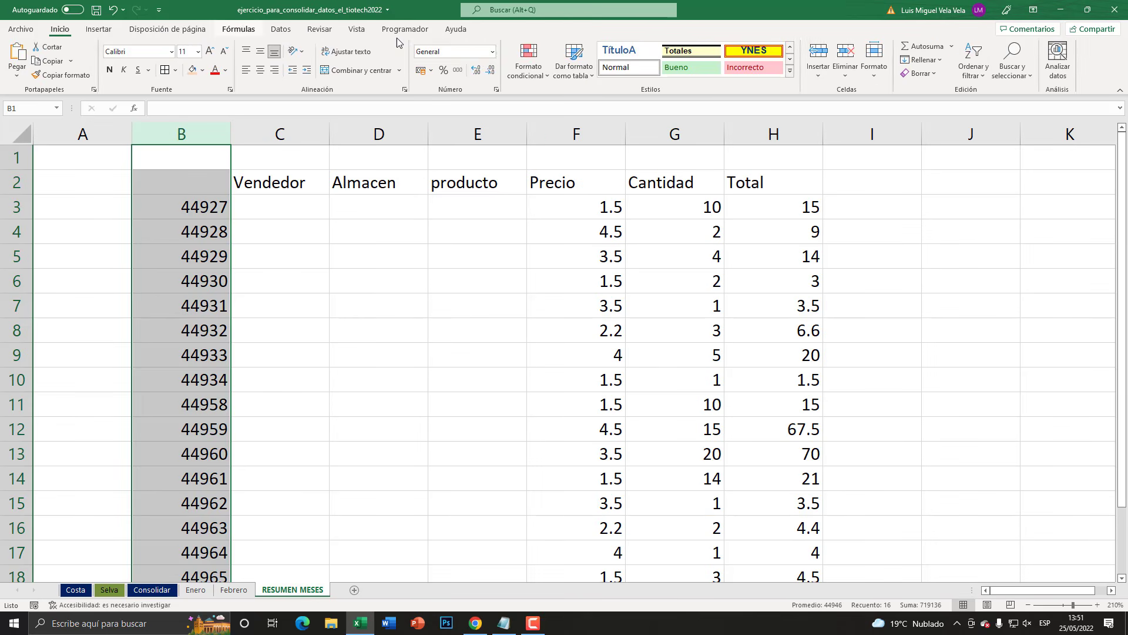
click(493, 52)
click(461, 185)
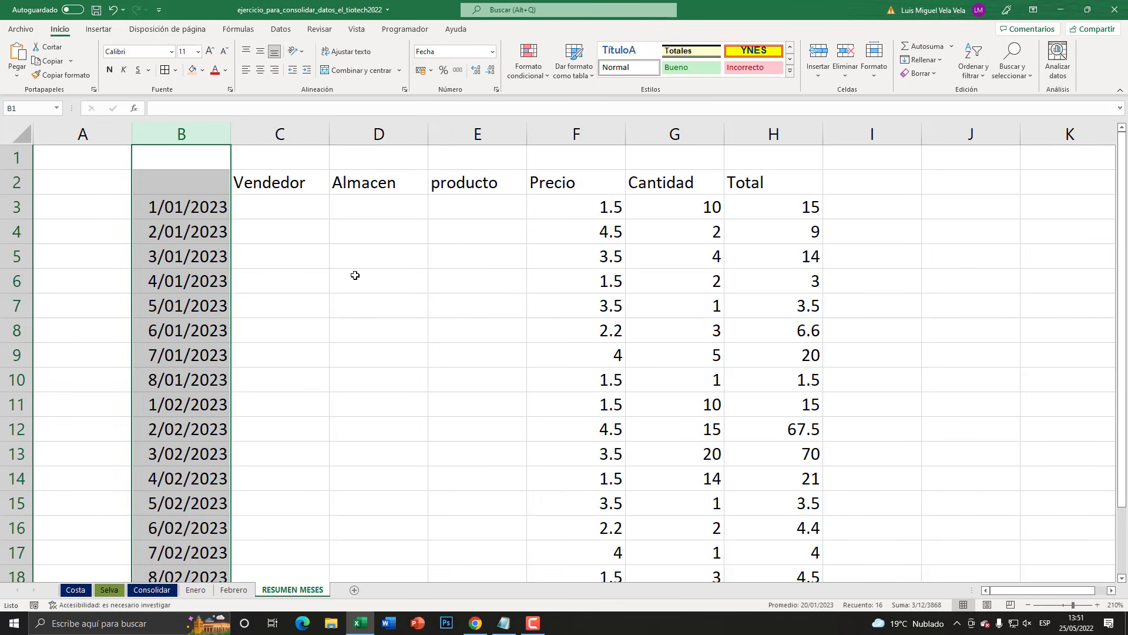
click(355, 275)
- Examine the Vendedor, Almacen and producto columns of the consolidated result and compare them with the Febrero sheet
click(283, 135)
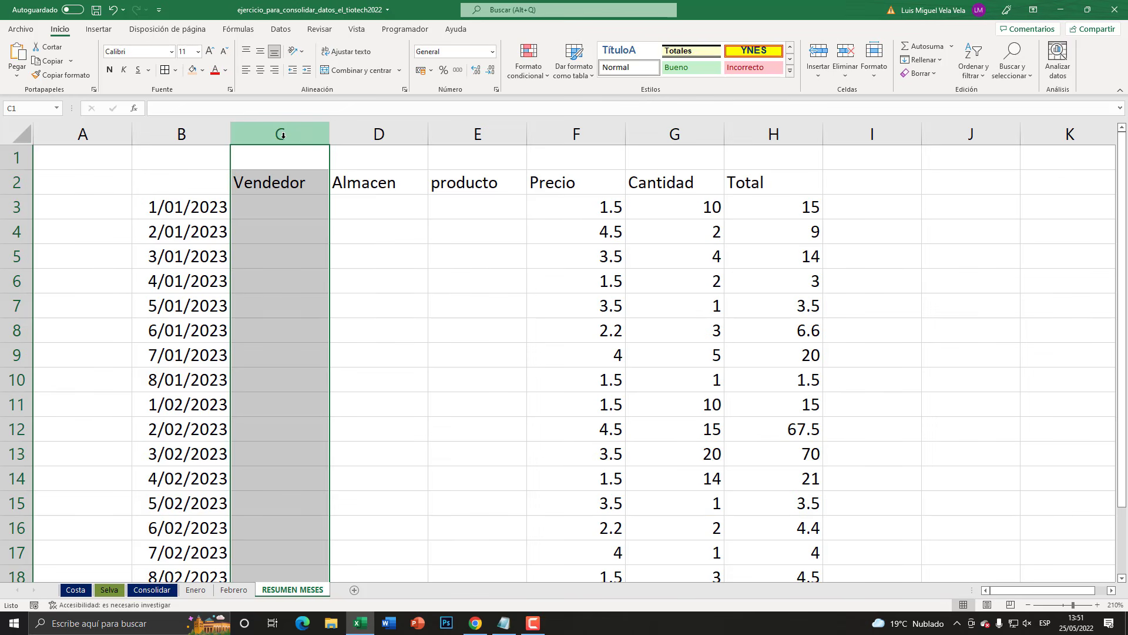
click(368, 133)
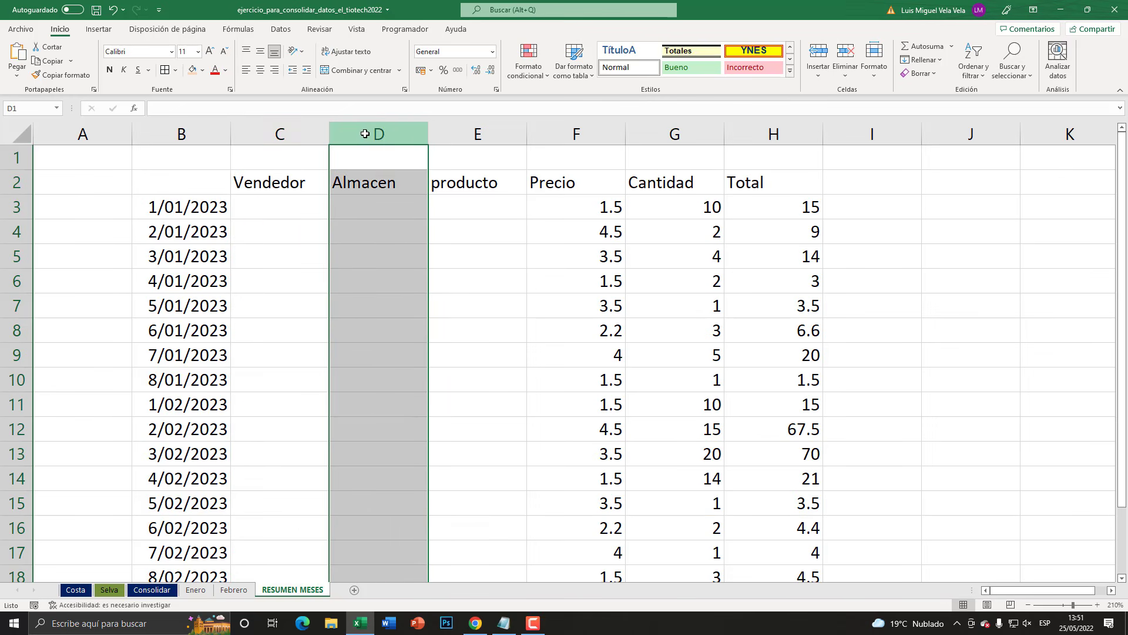
click(450, 134)
scroll(466, 272, down, 4)
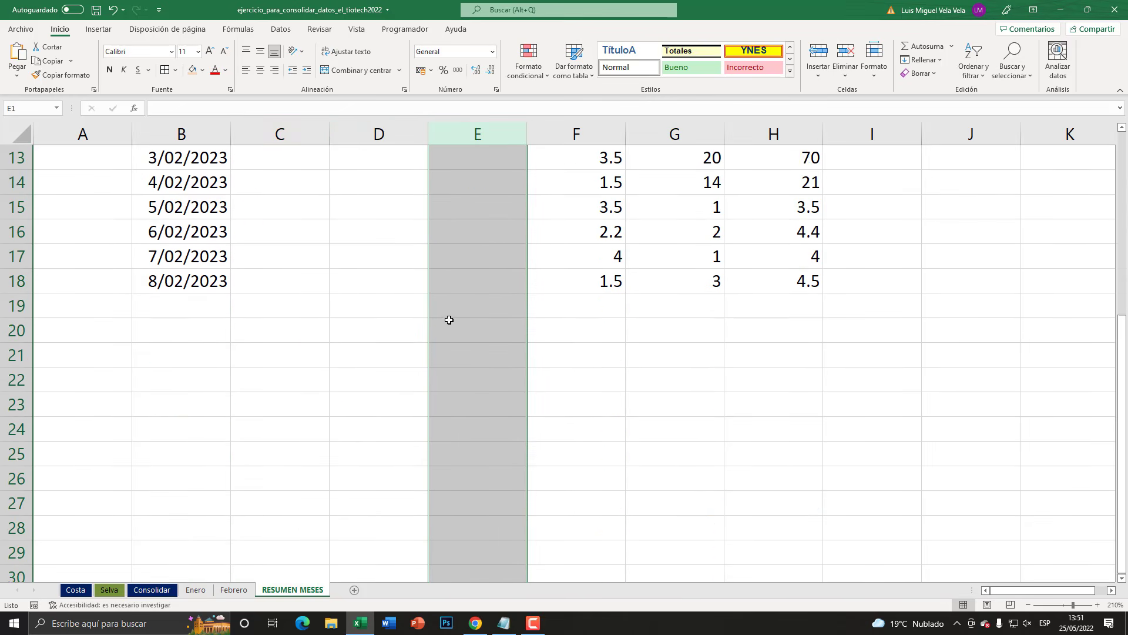
scroll(448, 320, up, 4)
drag(314, 134, 477, 126)
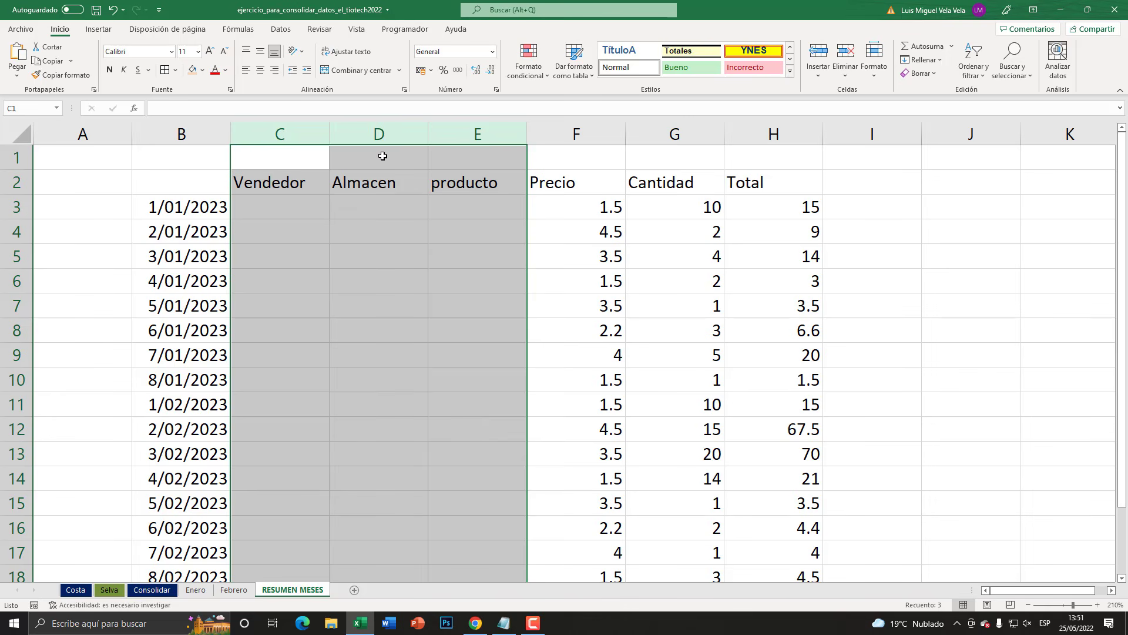
click(379, 134)
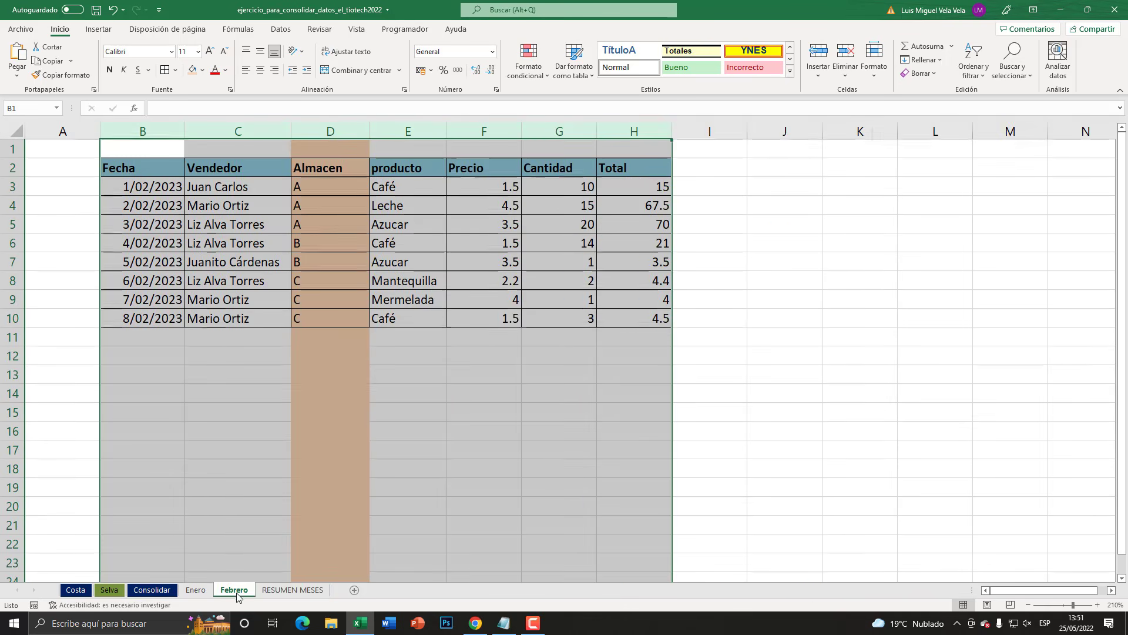
click(238, 591)
click(266, 588)
scroll(328, 579, down, 3)
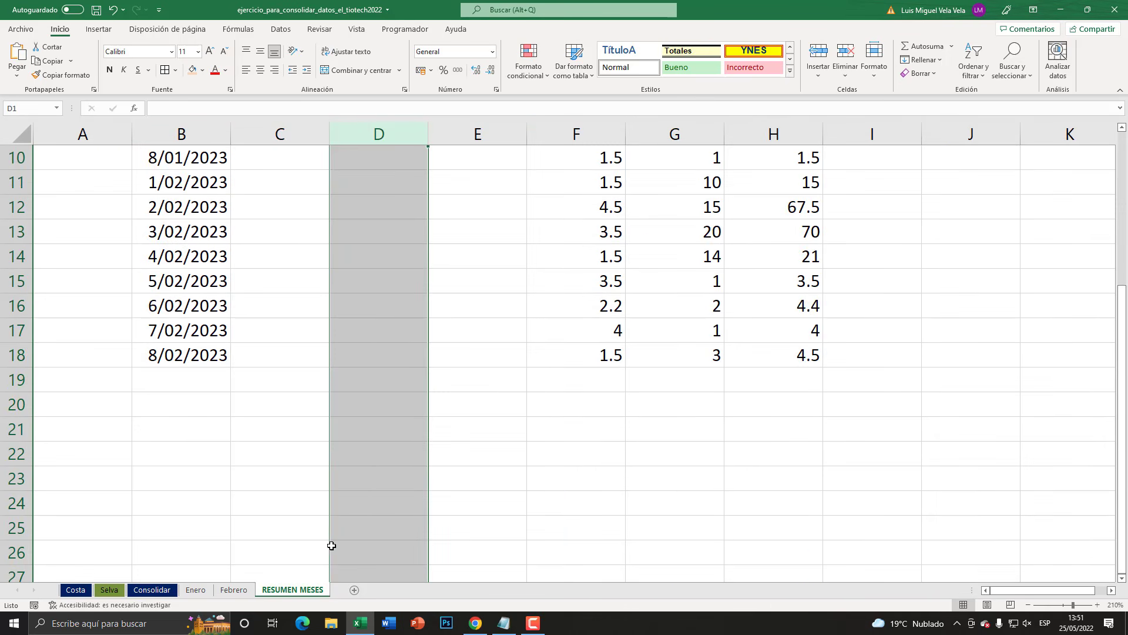
scroll(372, 490, up, 3)
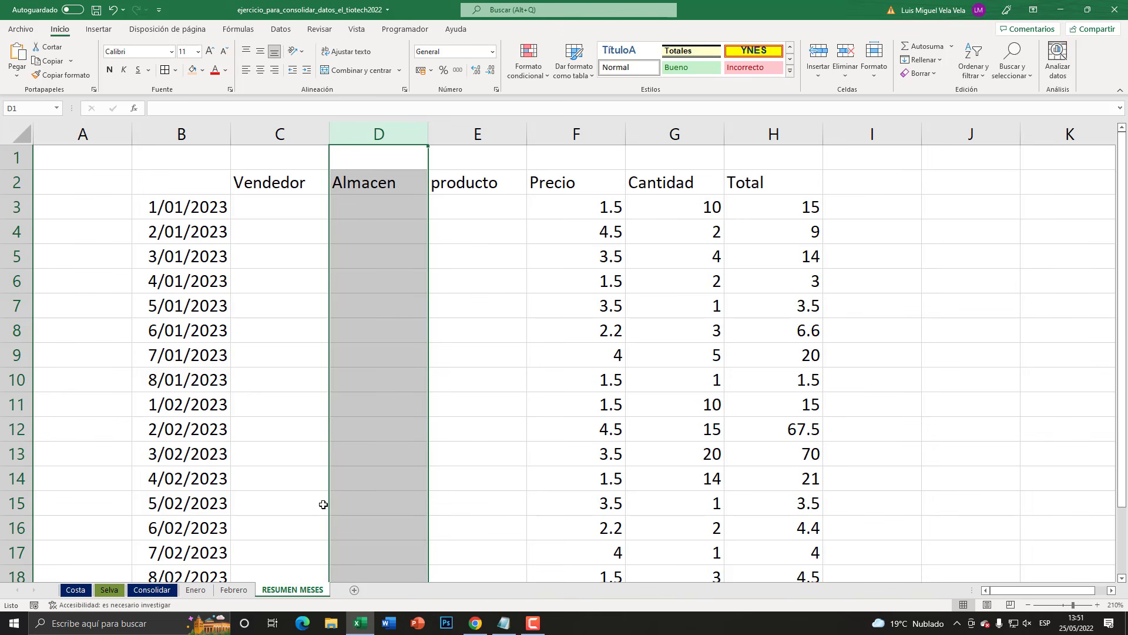
- Clear the consolidated data in B2:H21 of the RESUMEN MESES sheet
drag(180, 182, 815, 353)
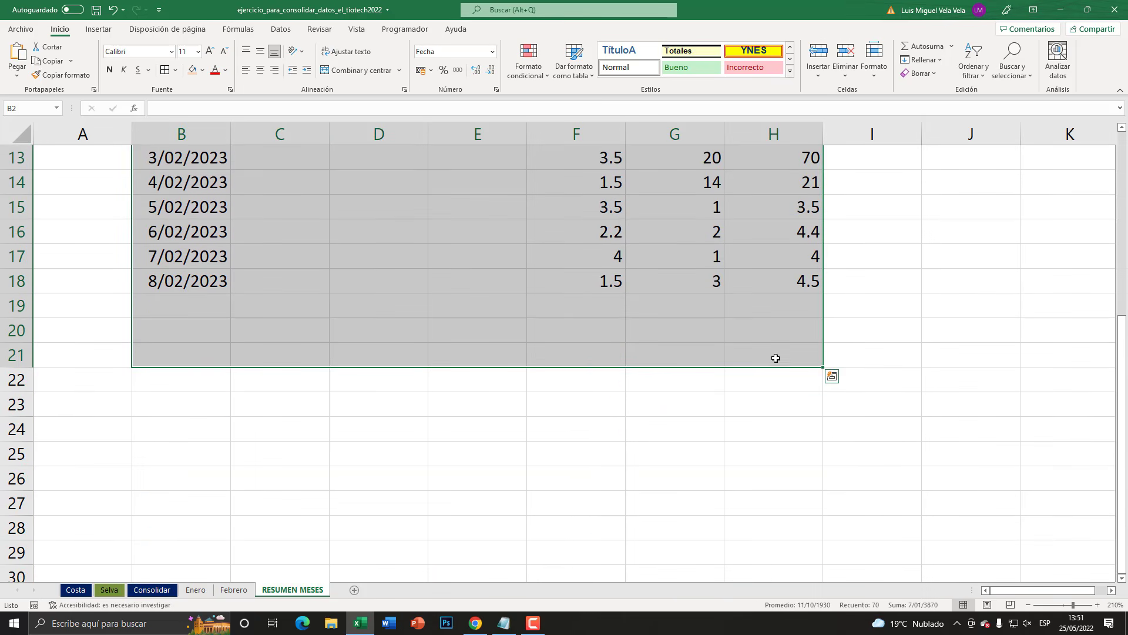
scroll(705, 376, up, 4)
key(Delete)
click(201, 227)
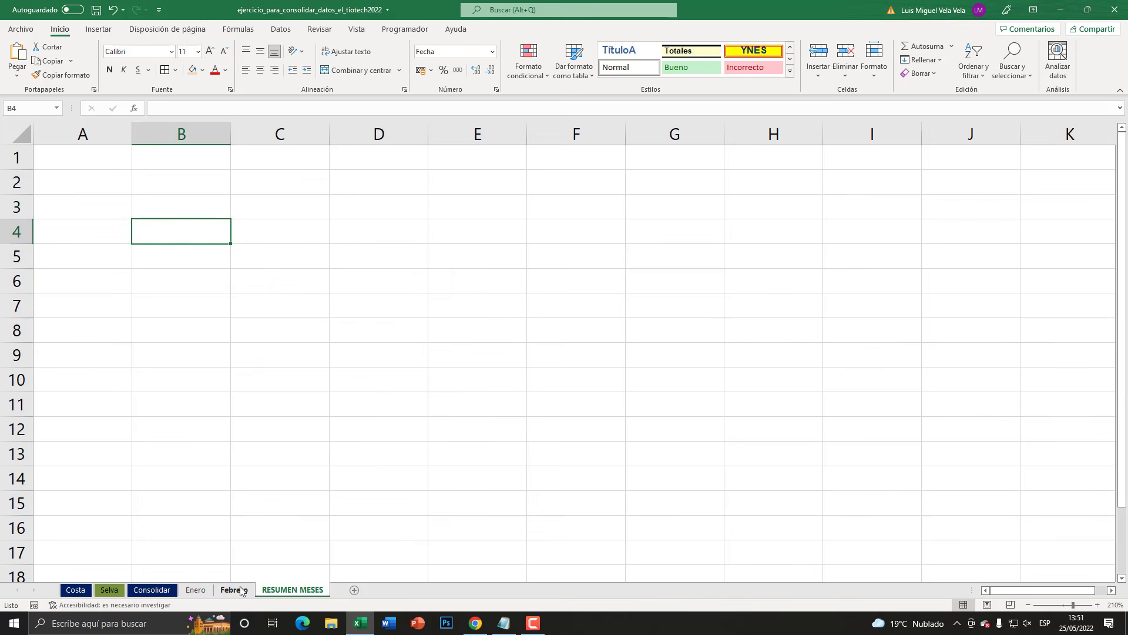
- Convert the range B2:G10 on the Enero sheet into a table with headers
click(205, 590)
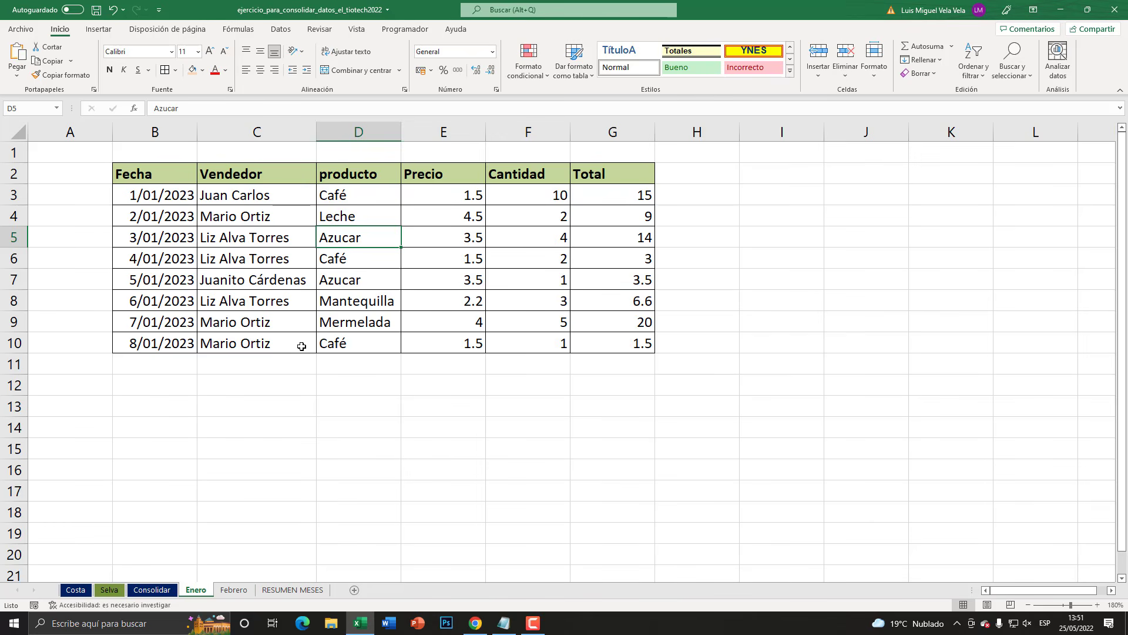
drag(165, 181, 611, 350)
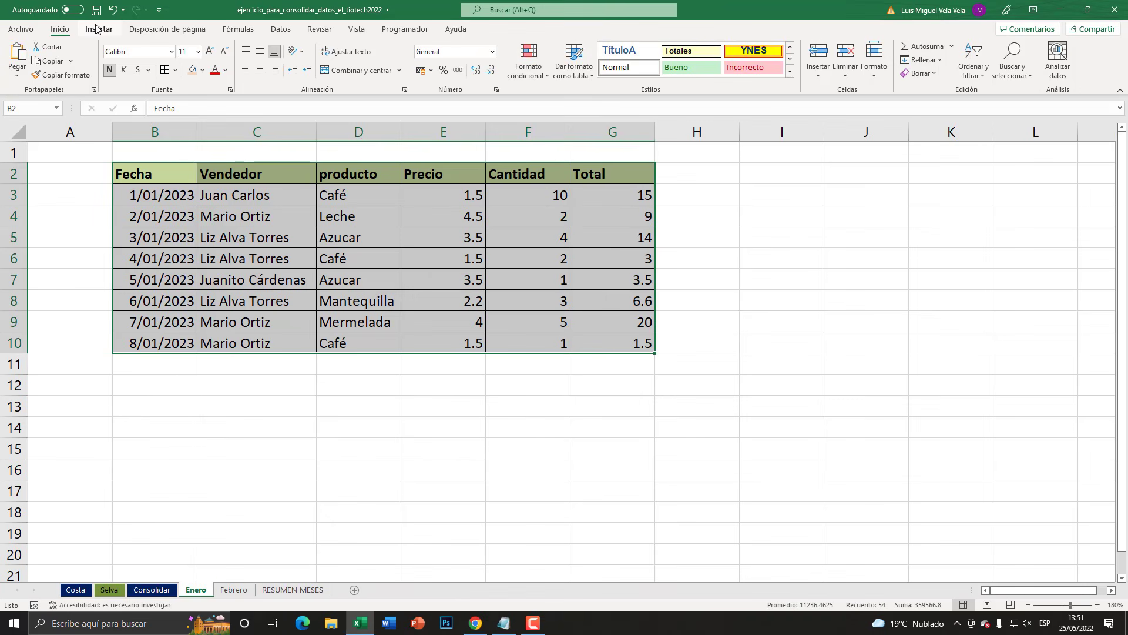
click(100, 29)
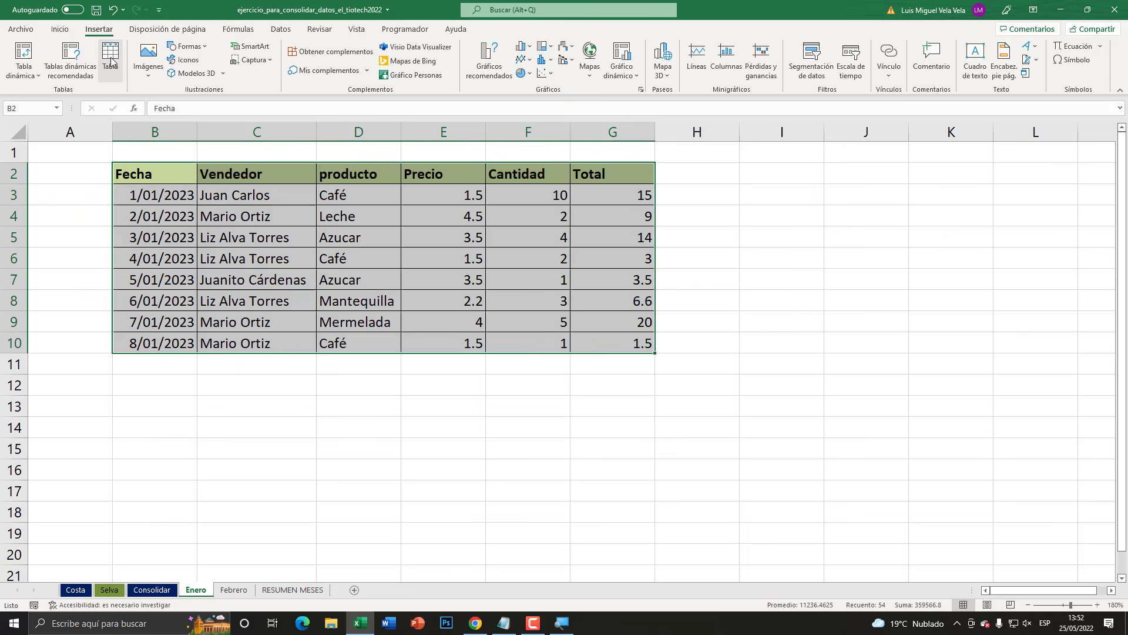
click(331, 177)
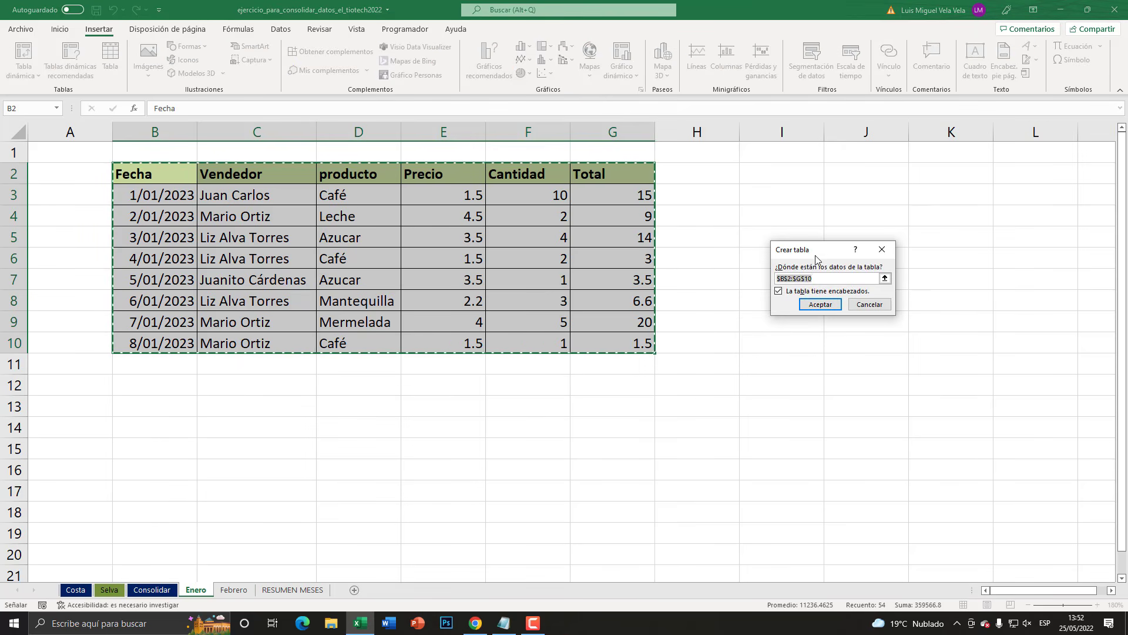
drag(816, 260, 281, 182)
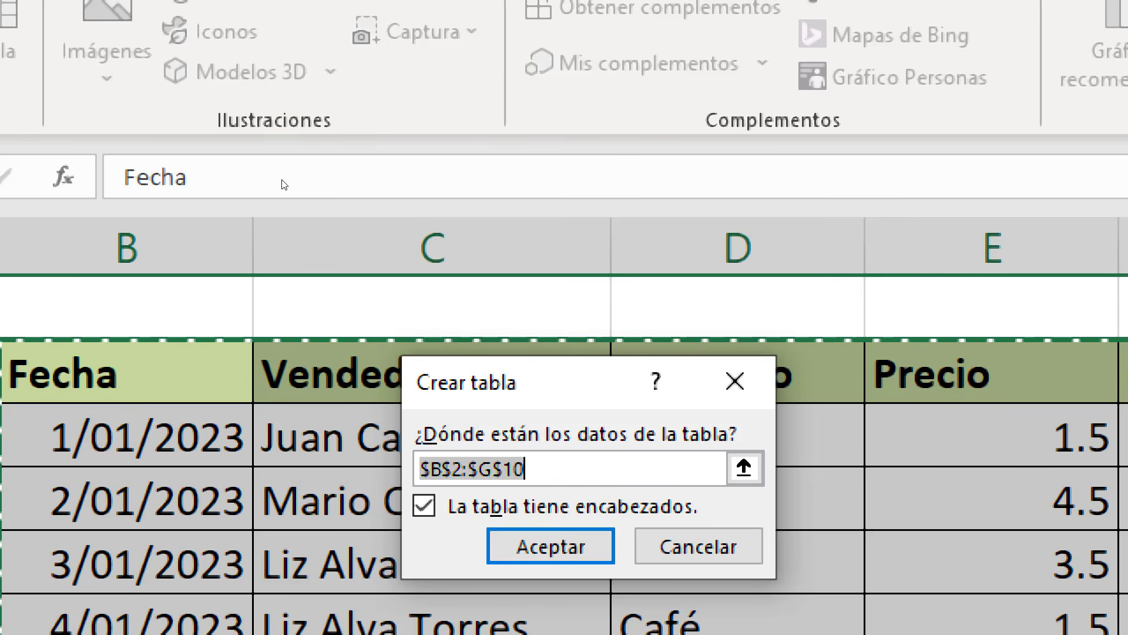
drag(555, 385, 550, 295)
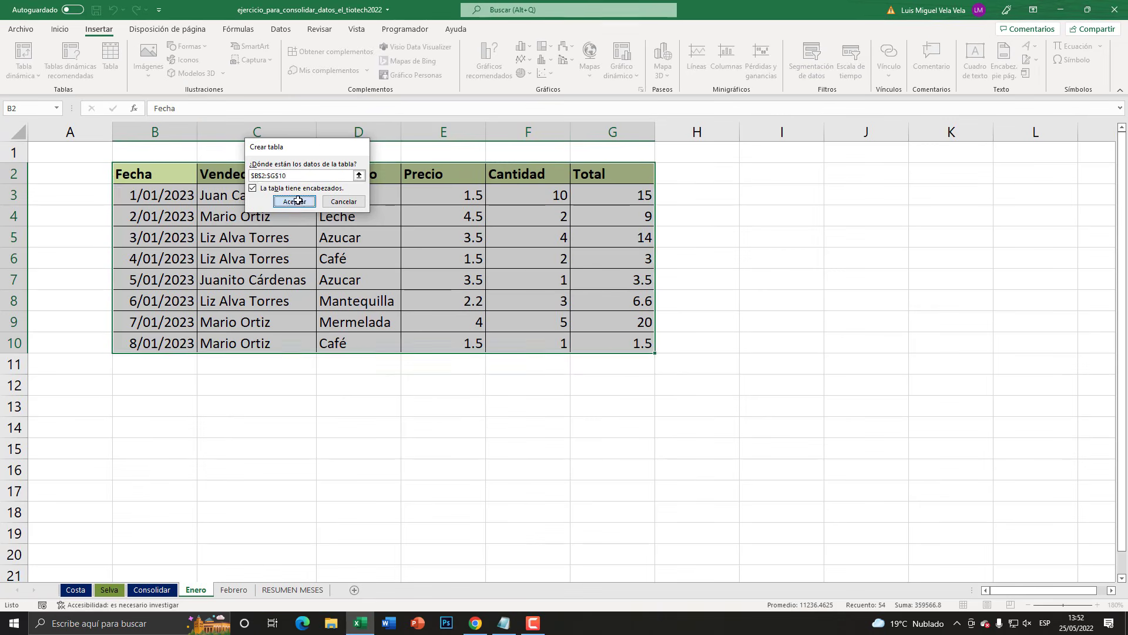
click(297, 201)
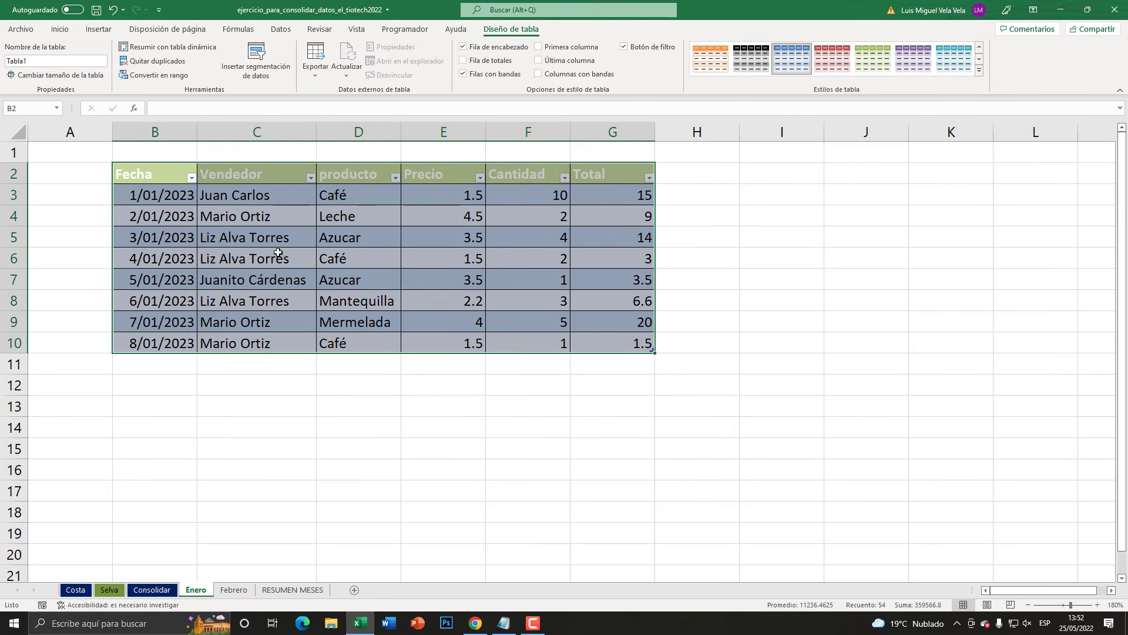
- Convert the range B2:H10 on the Febrero sheet into a table with headers
click(234, 589)
drag(173, 167, 646, 317)
click(97, 30)
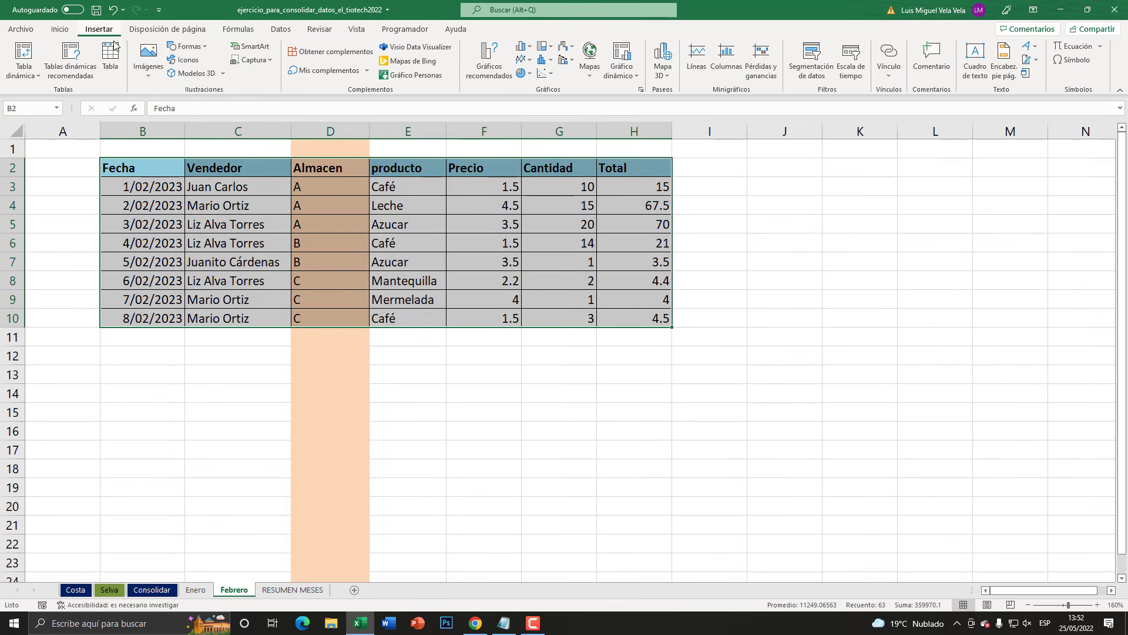
click(110, 56)
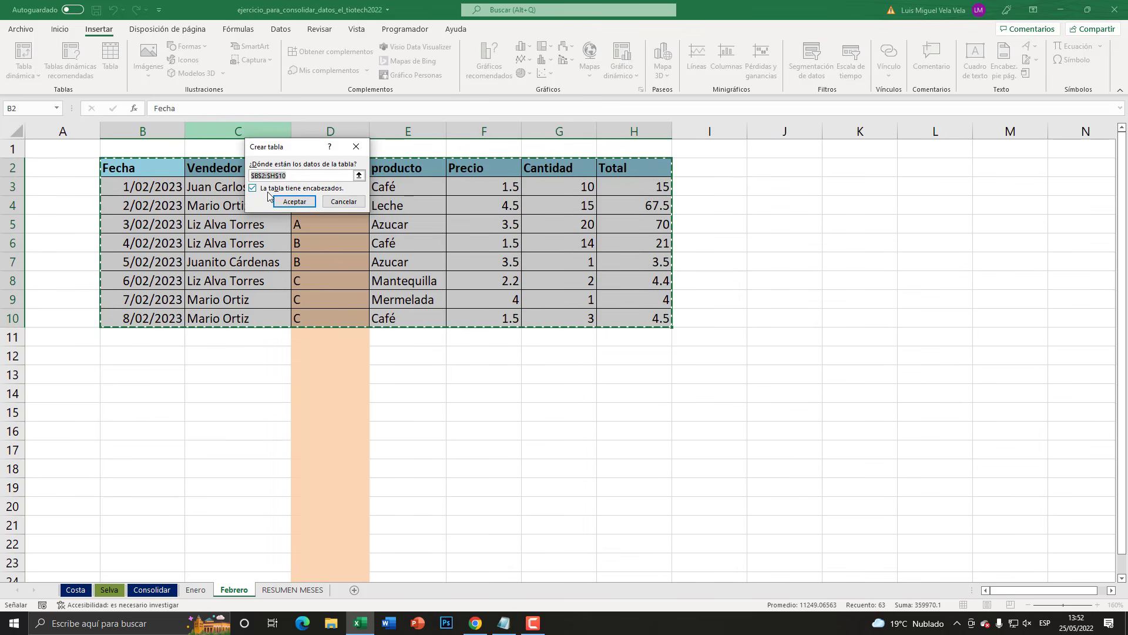
click(293, 201)
click(242, 255)
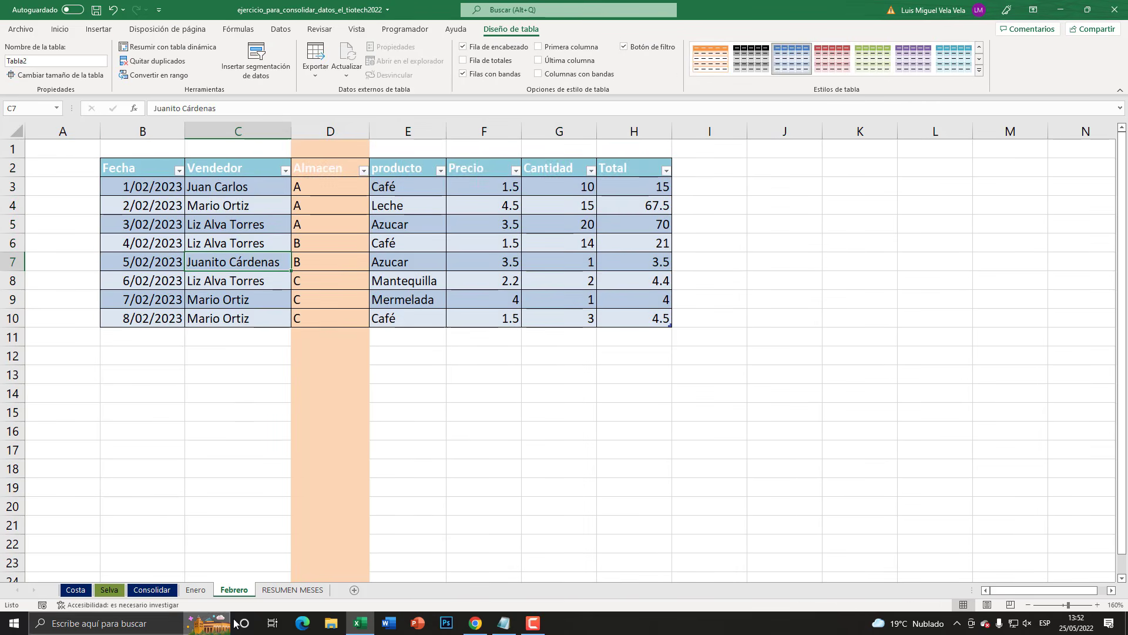
- Create a PivotTable from the Enero table on a new worksheet
click(196, 590)
click(295, 256)
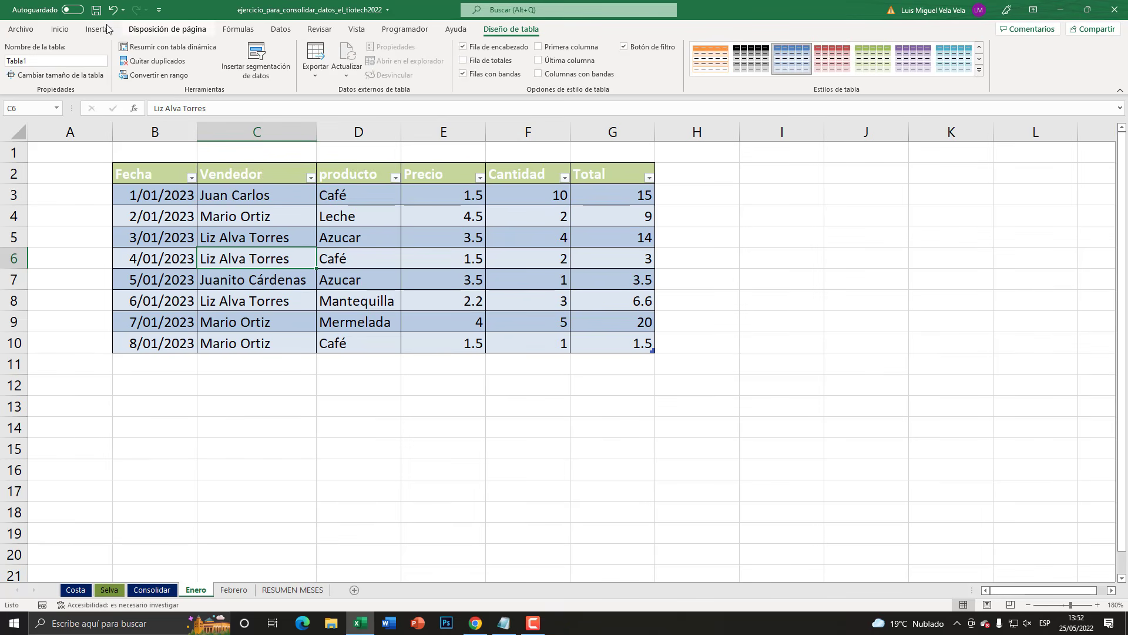
click(98, 29)
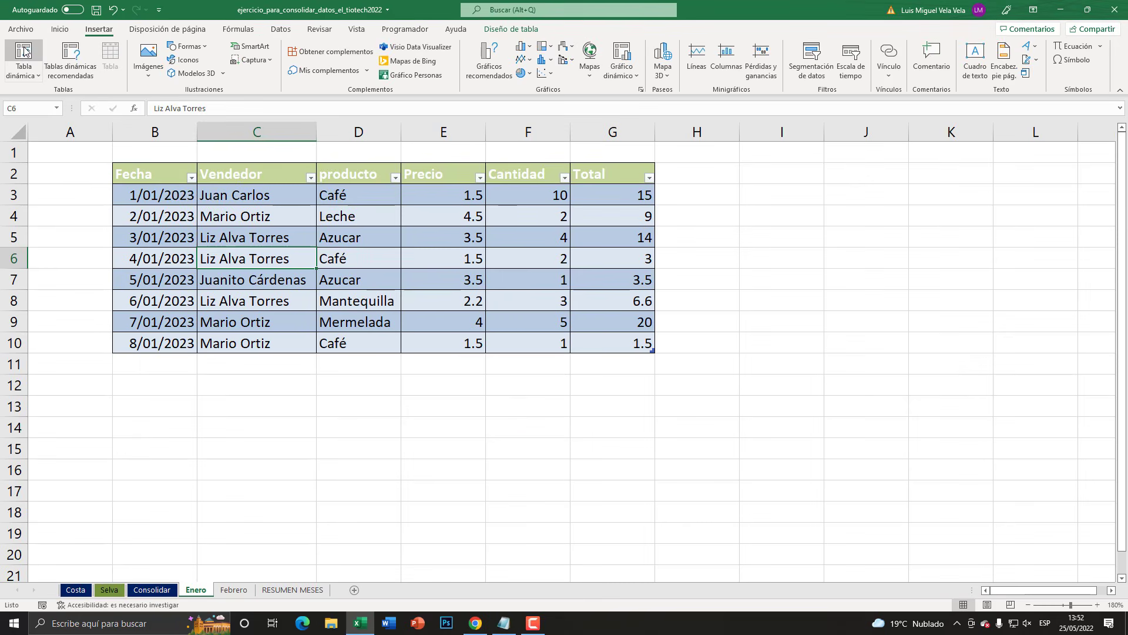
click(71, 118)
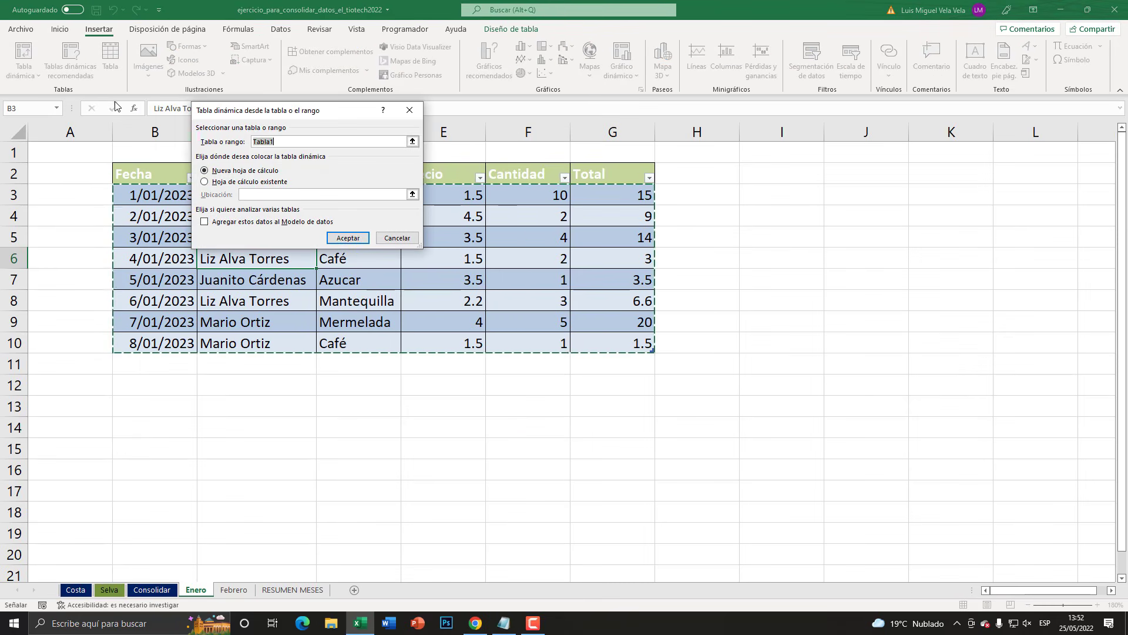
click(349, 238)
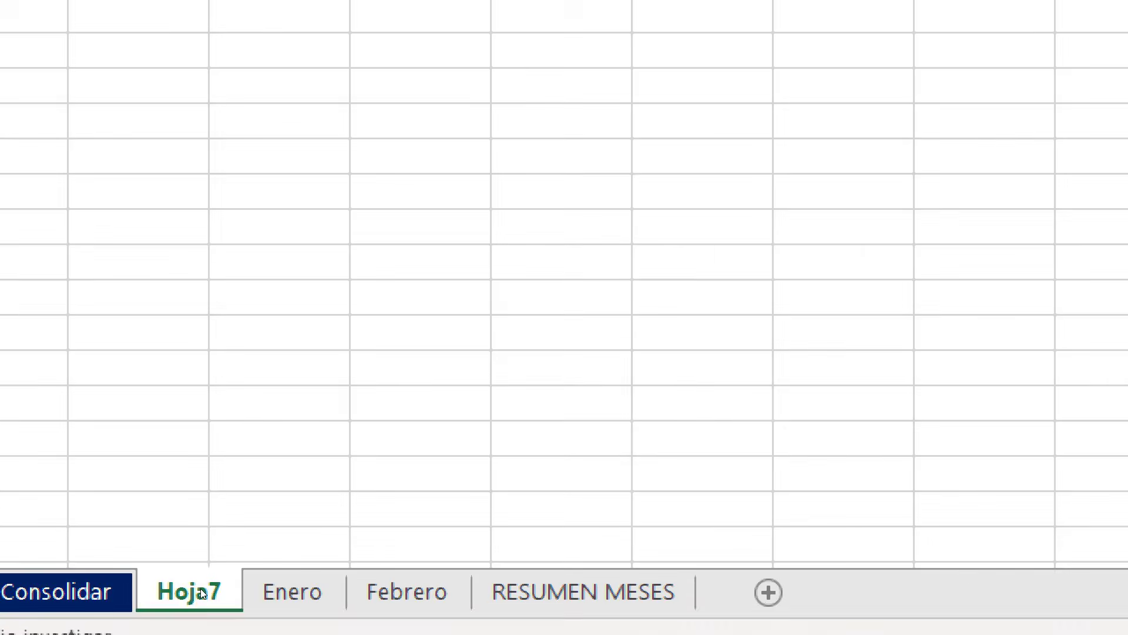
- Rename the new PivotTable sheet as TDEnero
double_click(197, 590)
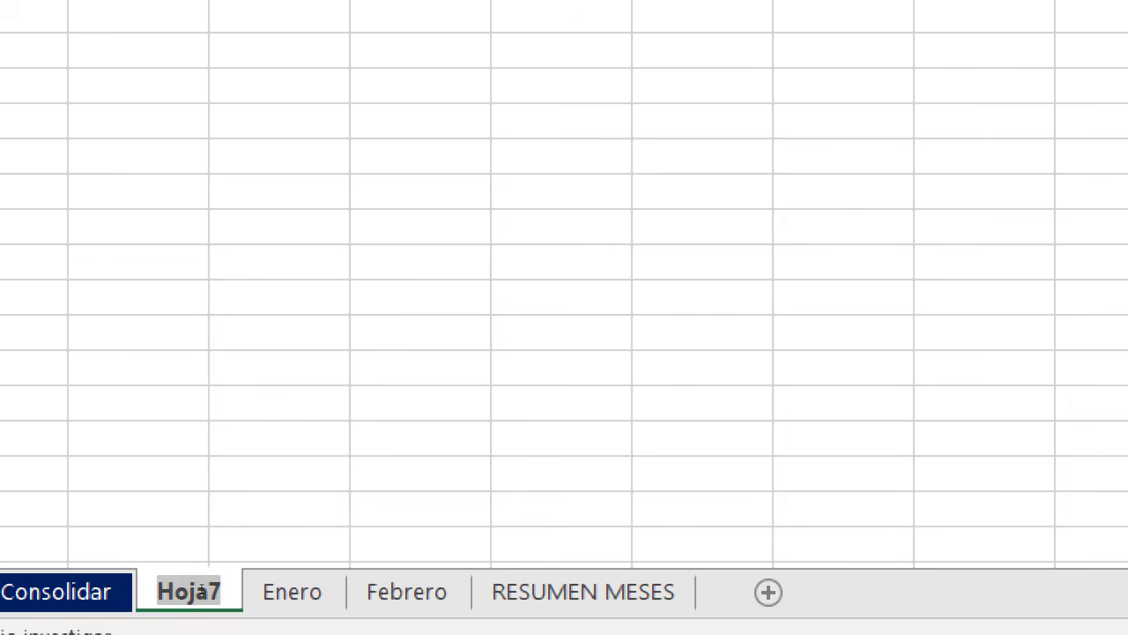
text(t)
text(d)
key(BackSpace)
key(BackSpace)
text(TD)
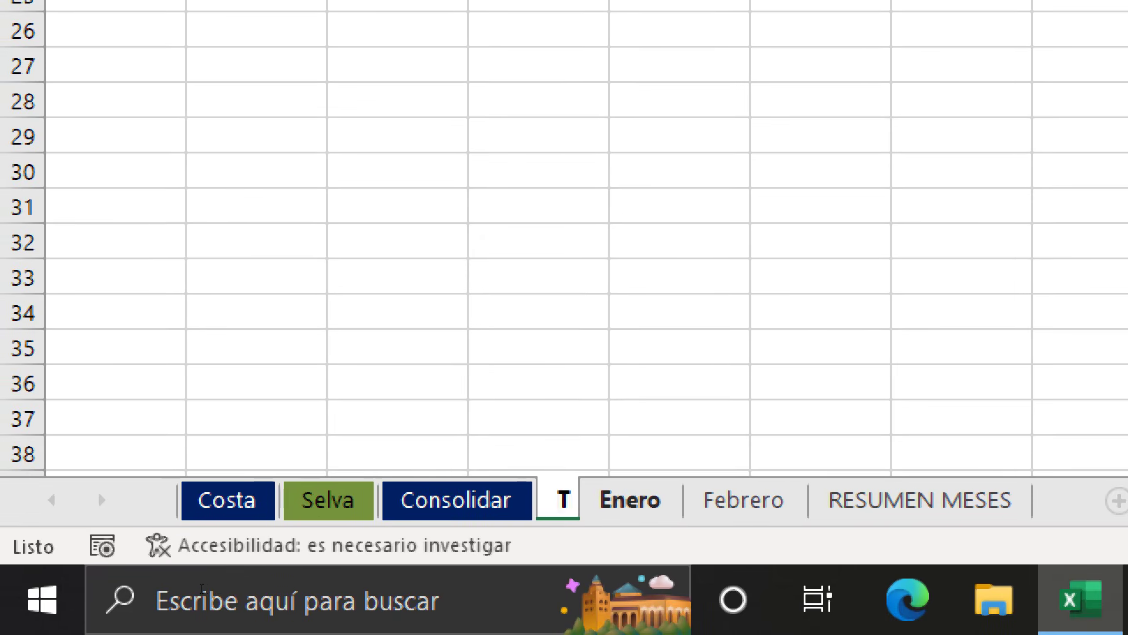
text(Enero)
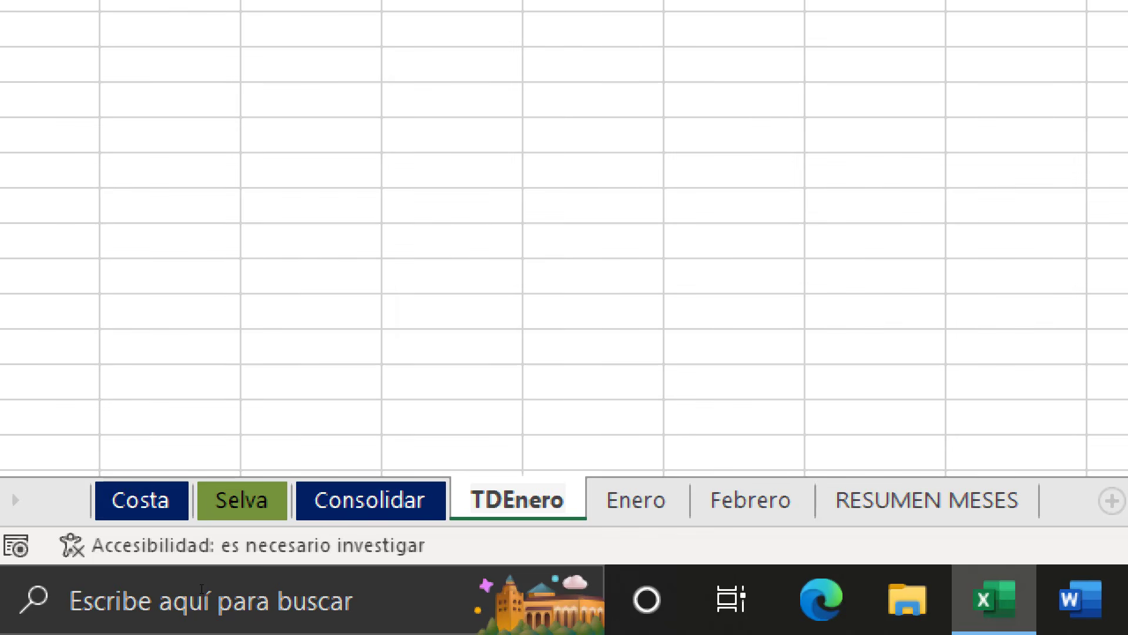
key(Return)
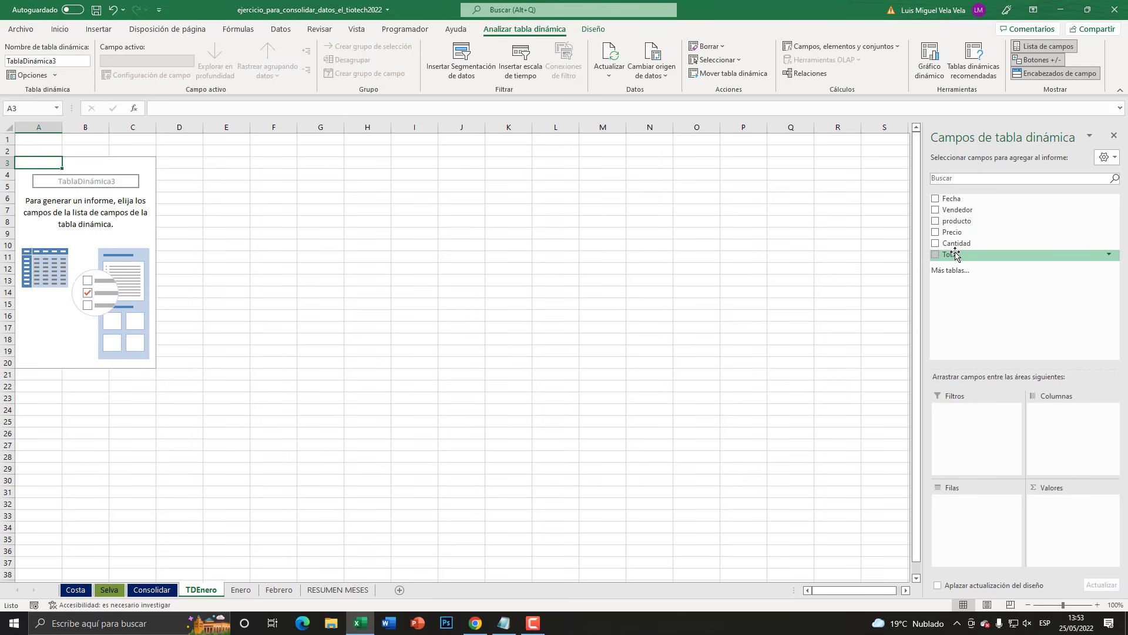
- Set up the TDEnero PivotTable with Vendedor as rows and the sum of Total as values
key(super+plus)
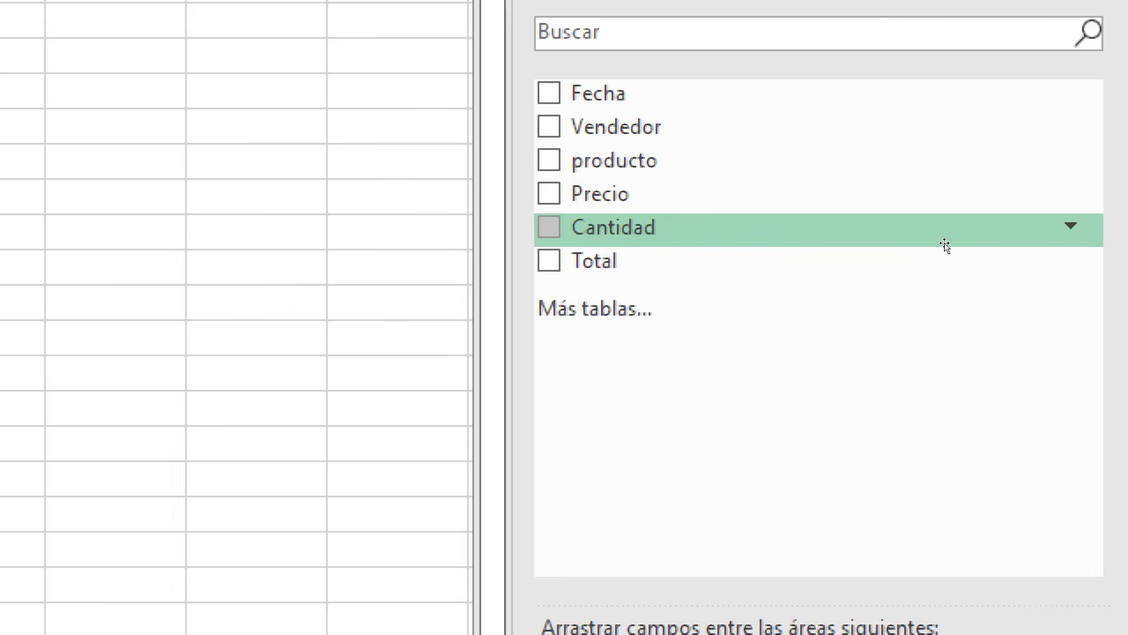
key(super+Escape)
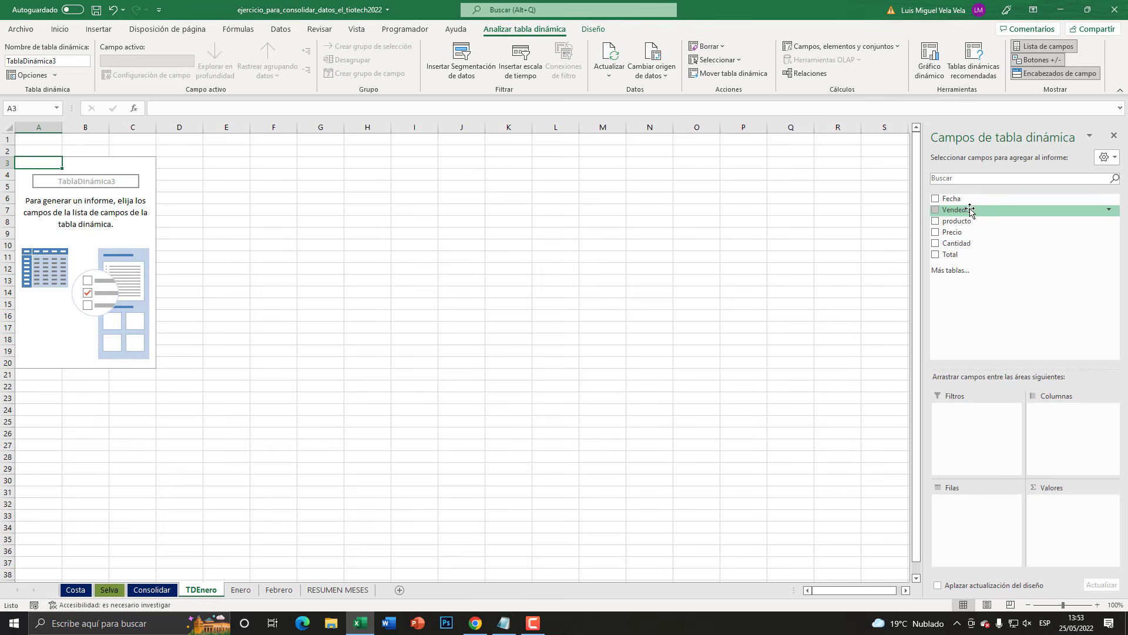
drag(970, 209, 979, 522)
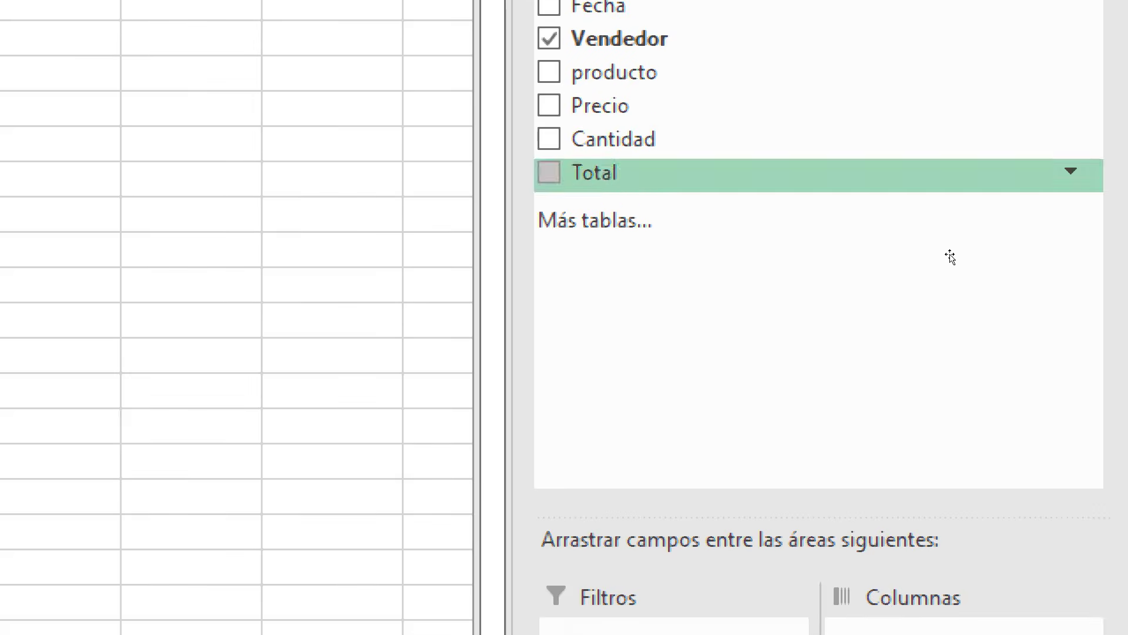
drag(951, 257, 1077, 514)
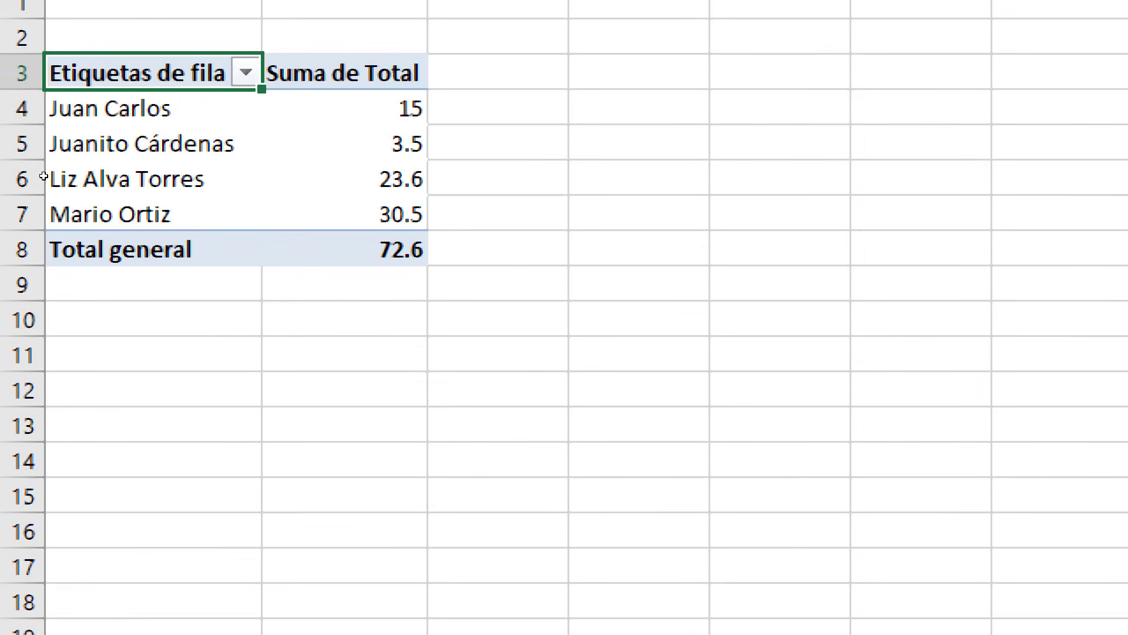
drag(71, 108, 114, 210)
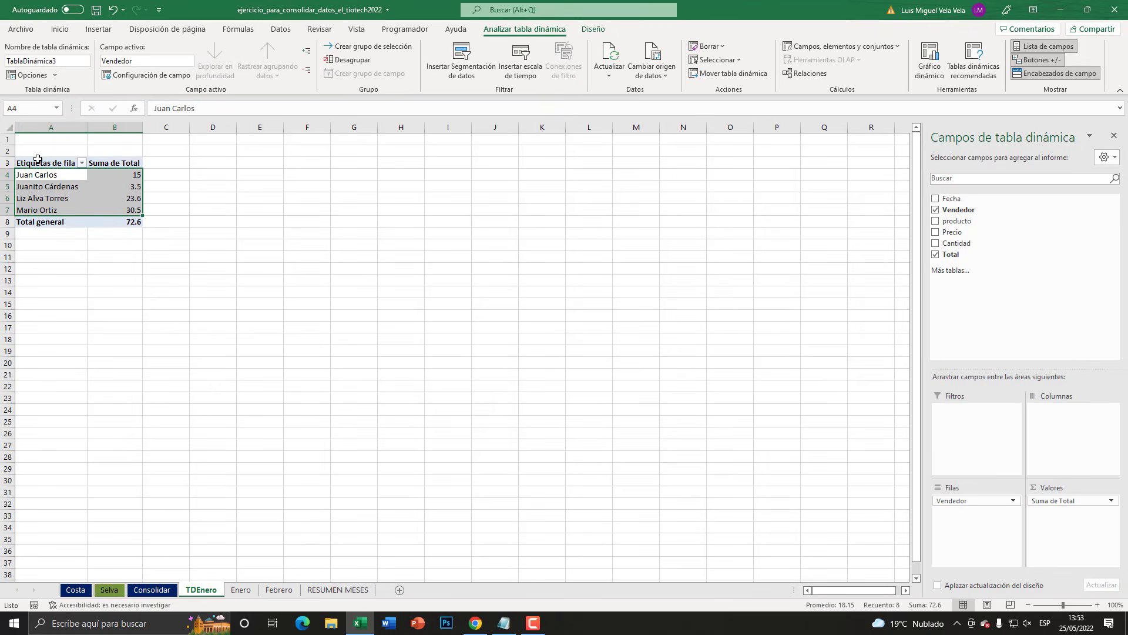
click(57, 124)
click(112, 126)
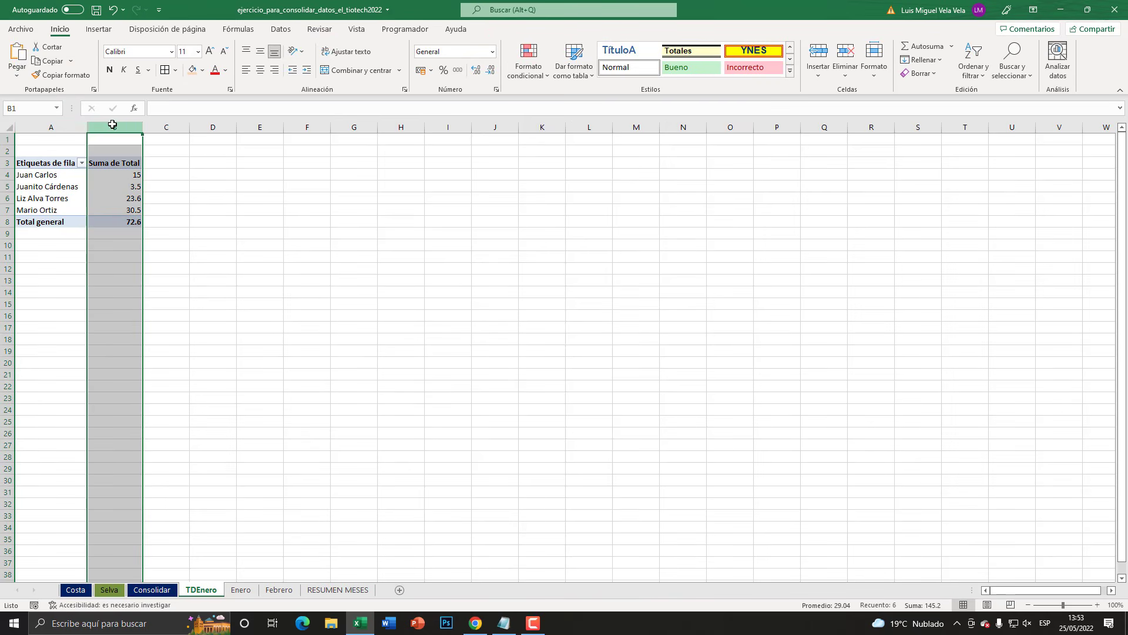
click(125, 185)
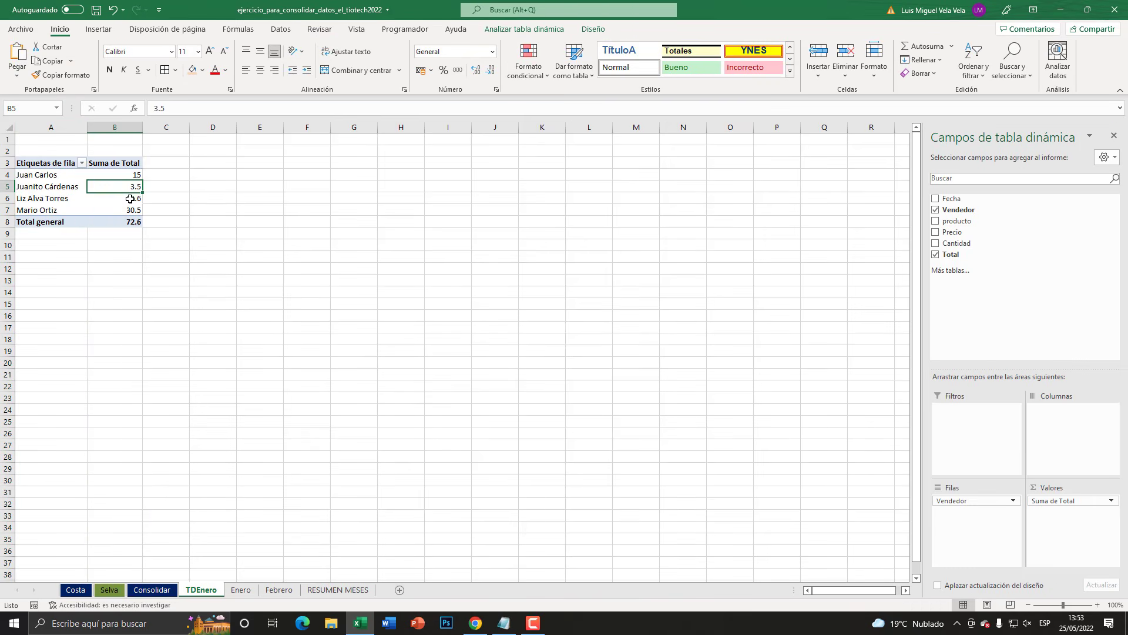
- Create a PivotTable from the Febrero table on a new worksheet, with Vendedor as rows and the sum of Total as values
click(279, 590)
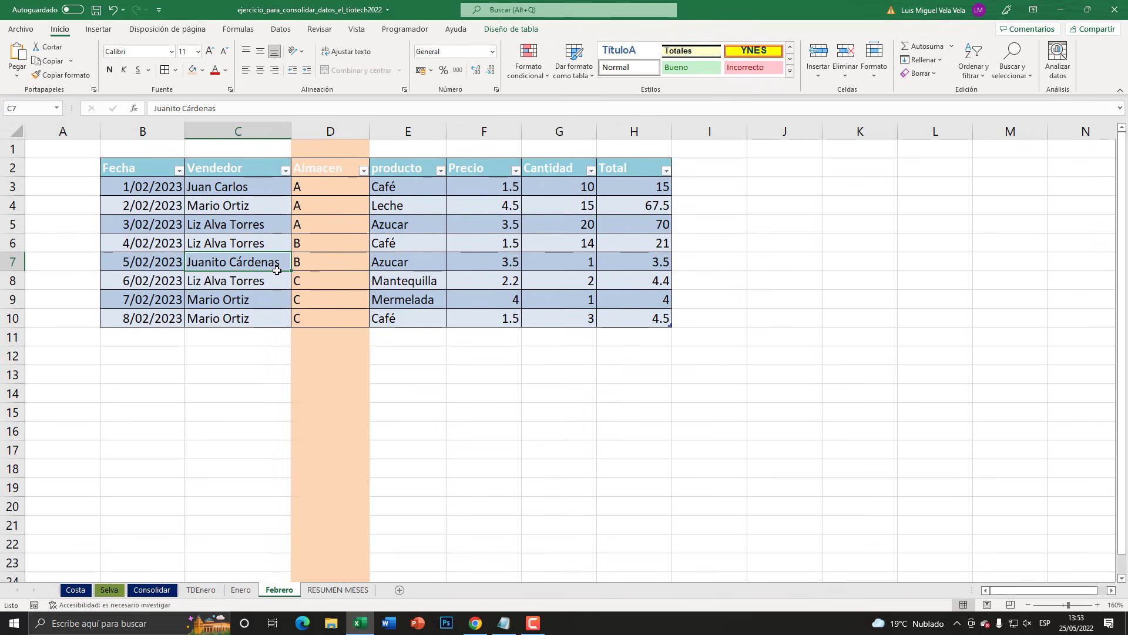
click(244, 209)
click(267, 274)
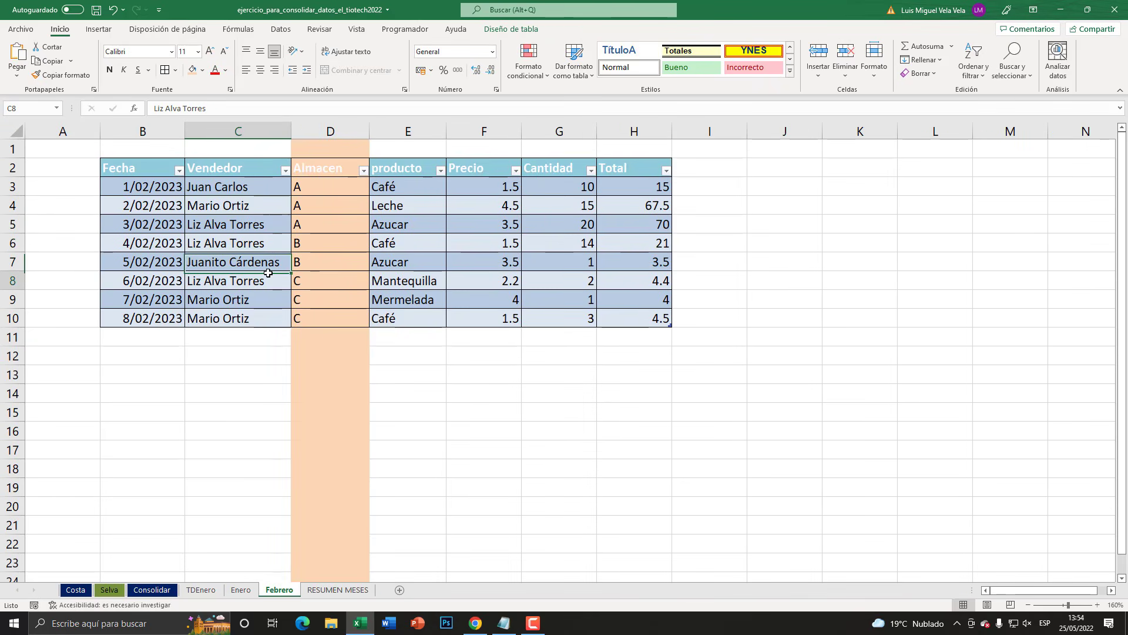
click(228, 227)
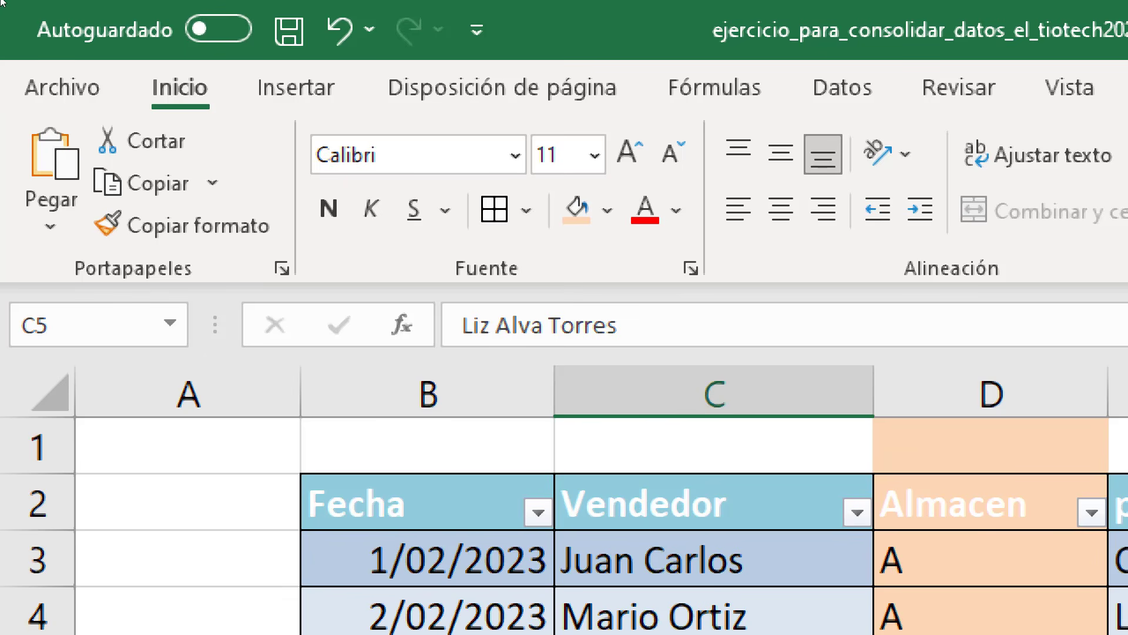
click(296, 87)
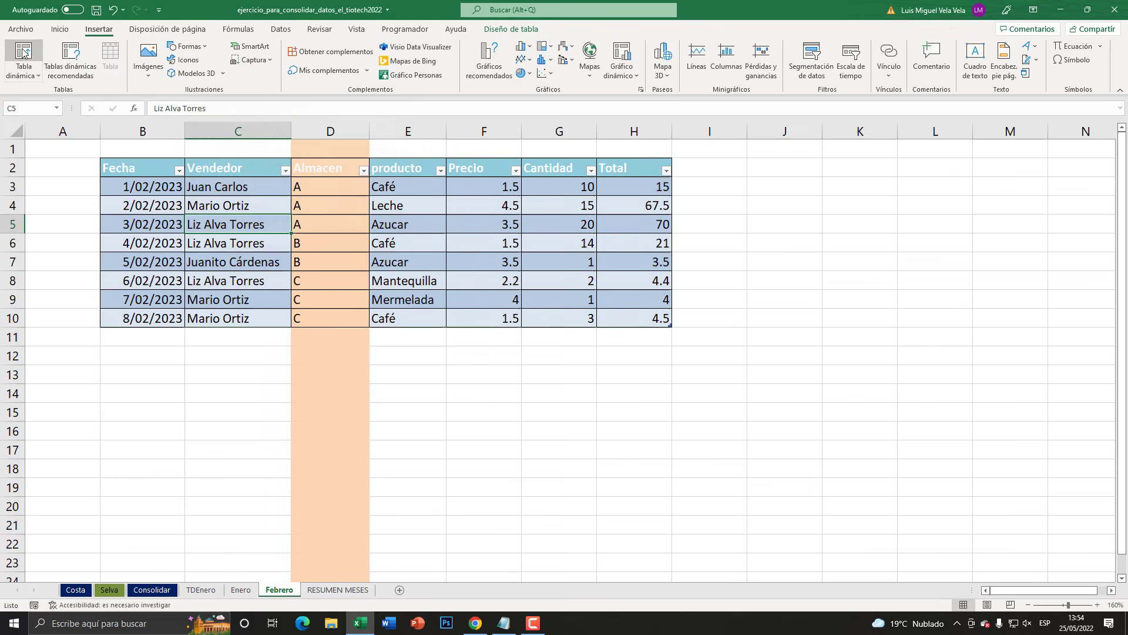
click(70, 171)
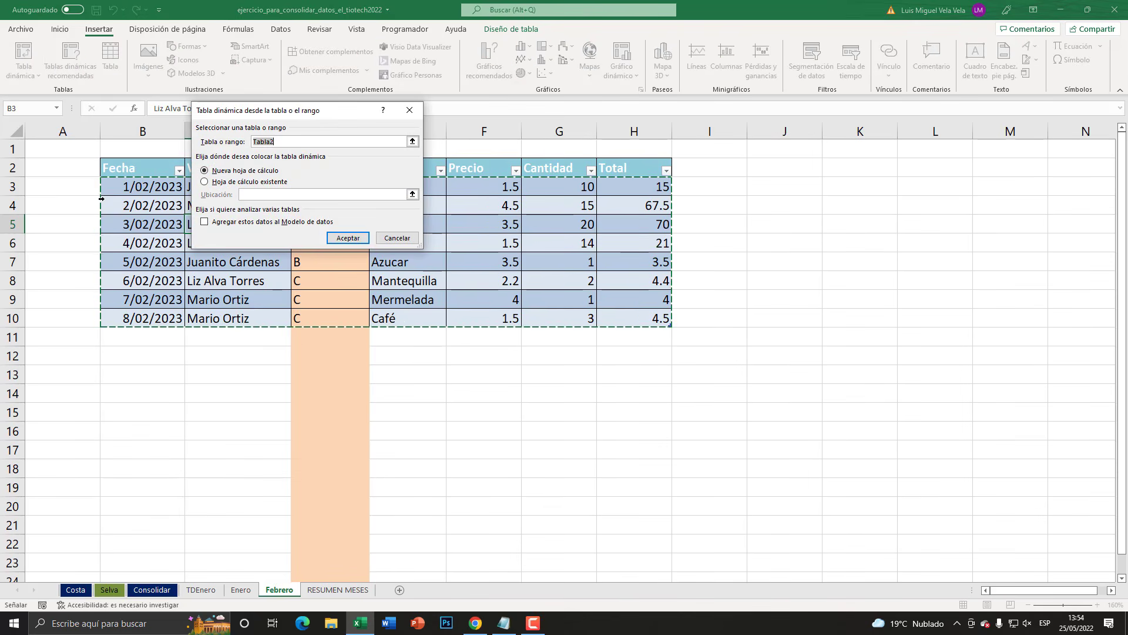
click(356, 239)
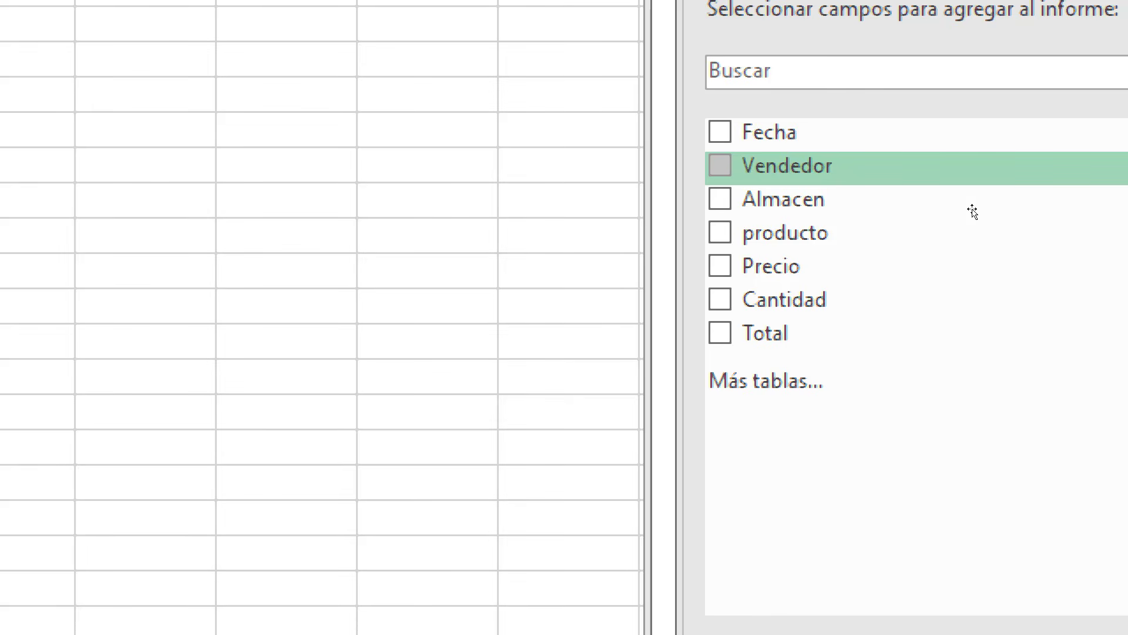
drag(973, 211, 957, 504)
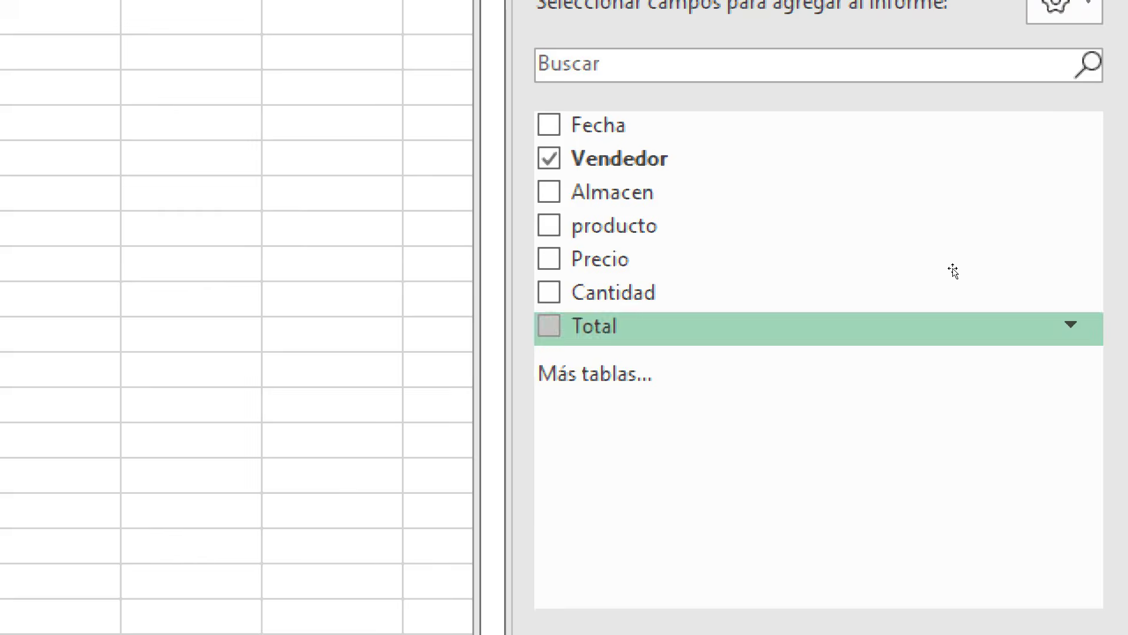
drag(952, 325, 1088, 526)
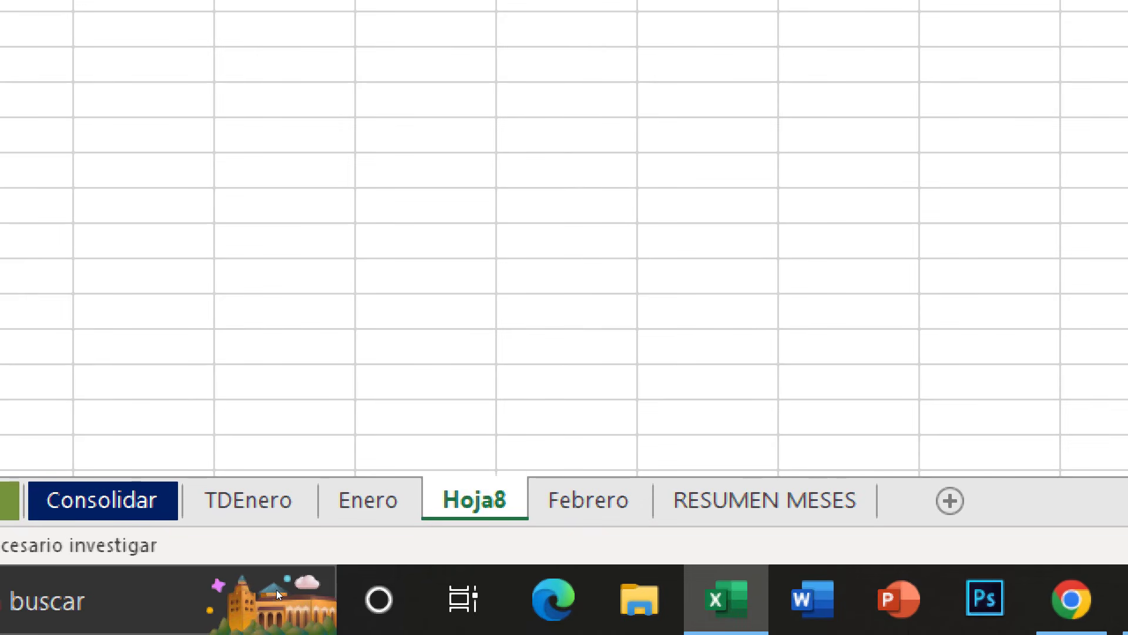
- Rename the Febrero PivotTable sheet as TDFebrero and move it directly after the TDEnero sheet
double_click(474, 500)
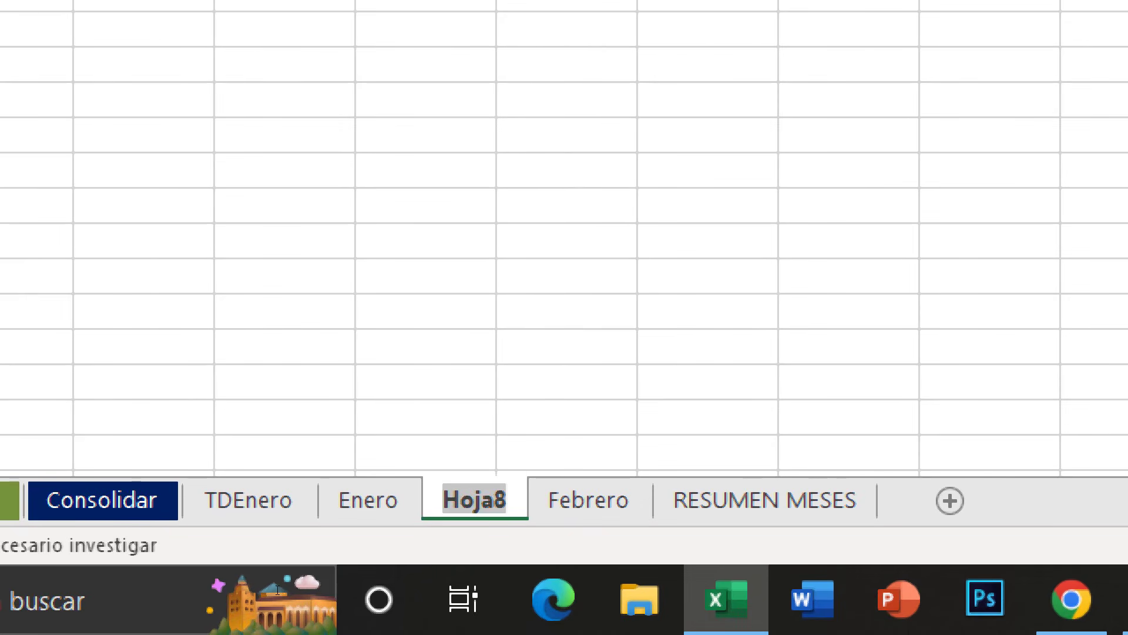
text(TSD)
key(BackSpace)
key(BackSpace)
text(D)
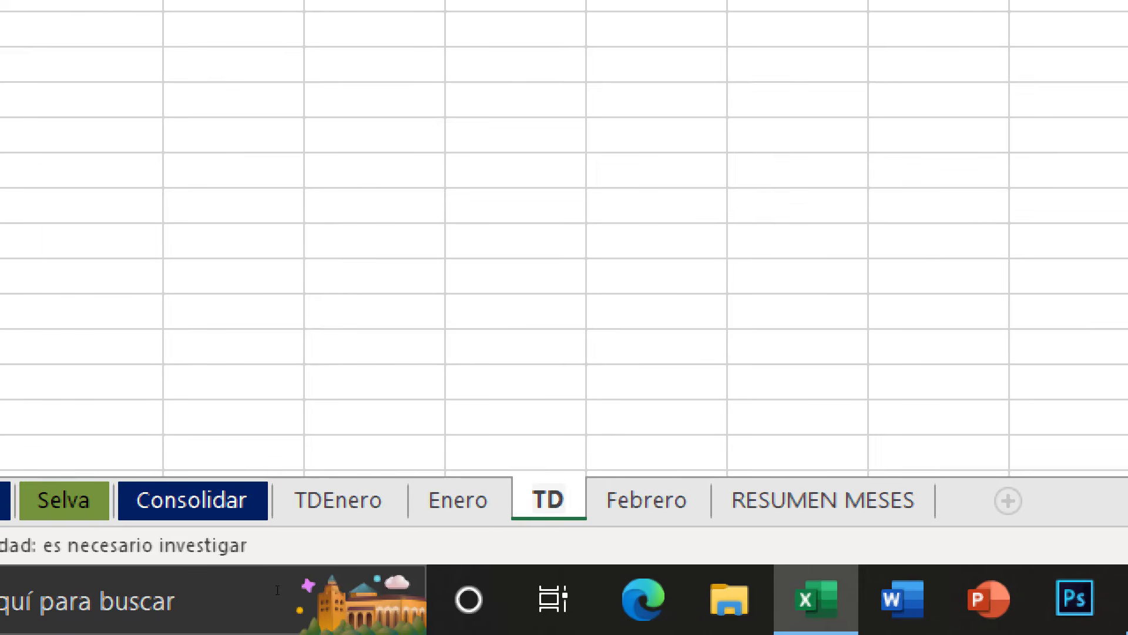
text(Febrero)
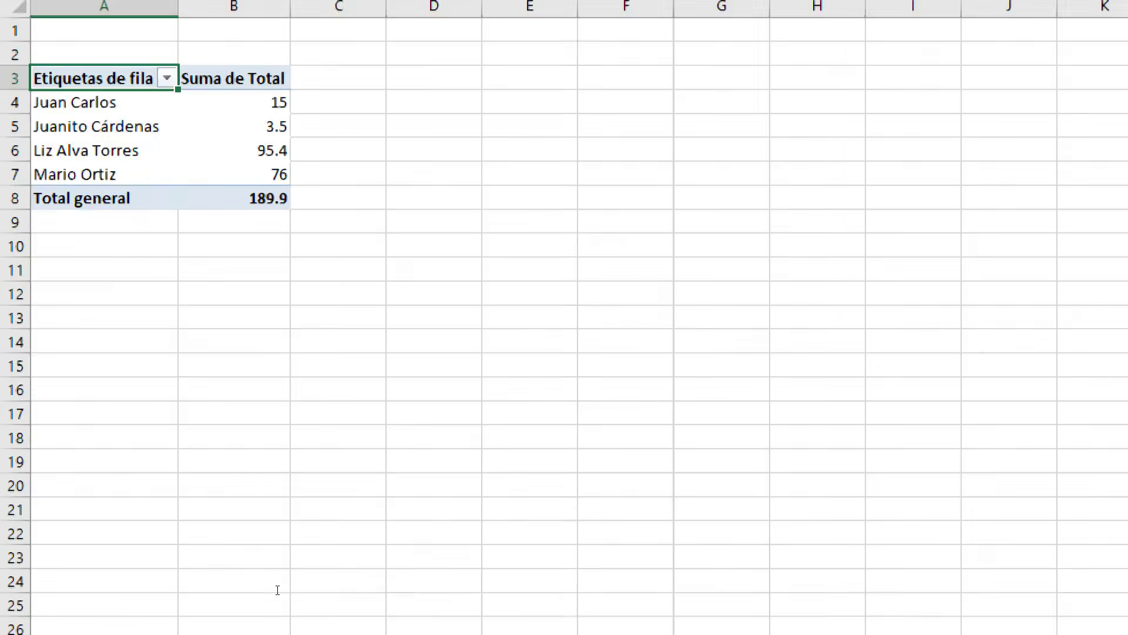
key(Return)
drag(237, 595, 236, 595)
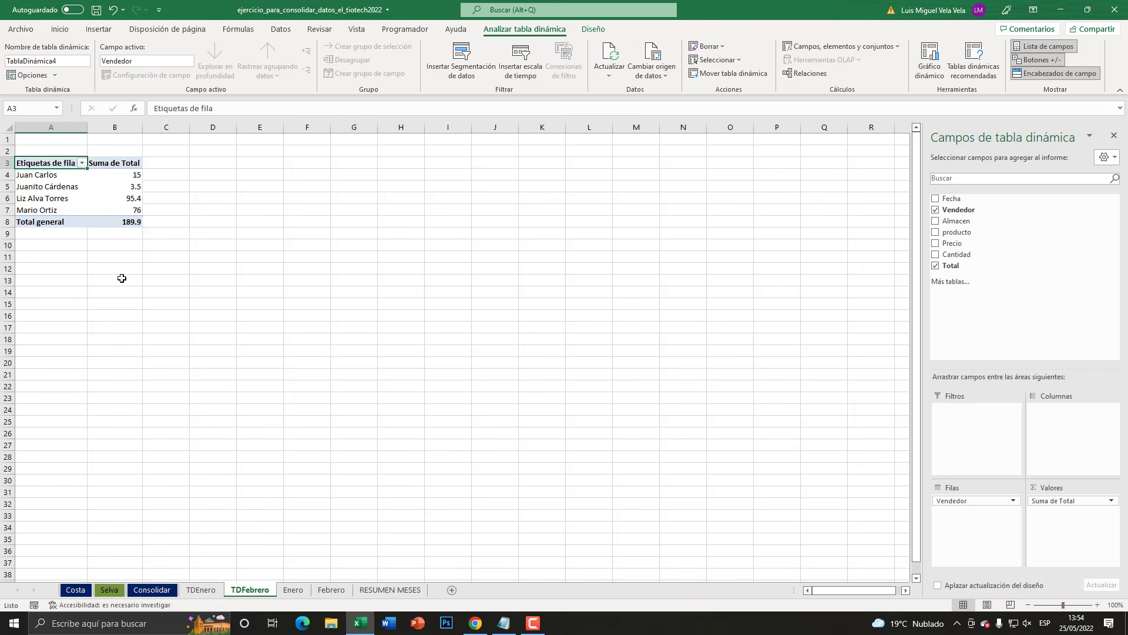
- Compare the totals per vendor in the PivotTables on the TDEnero and TDFebrero sheets
click(213, 595)
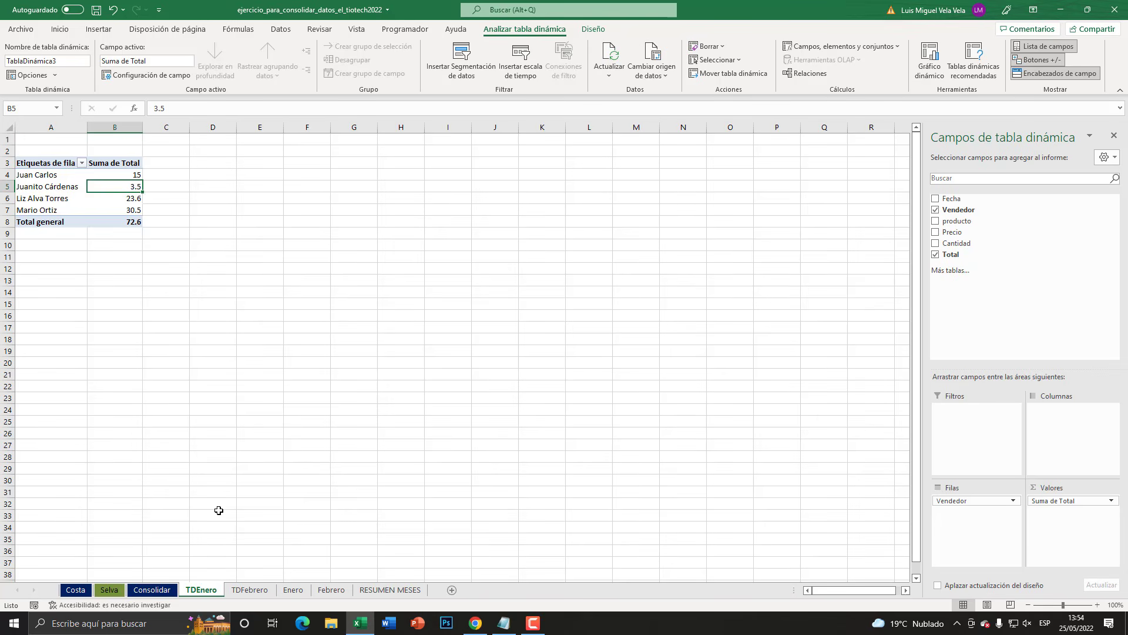
click(250, 590)
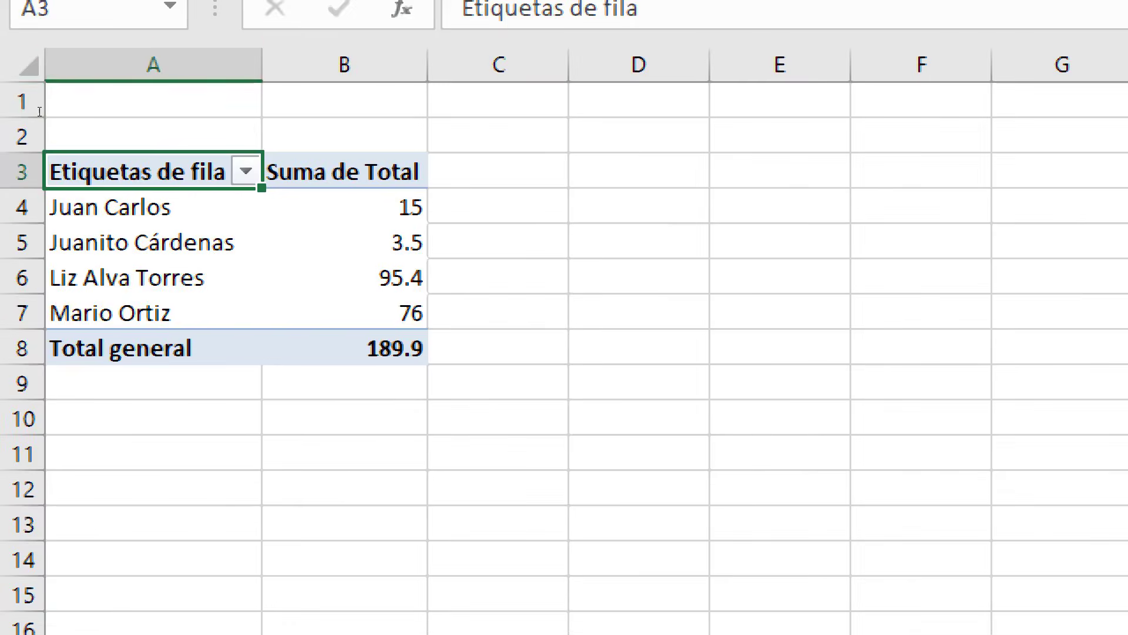
click(41, 127)
click(344, 247)
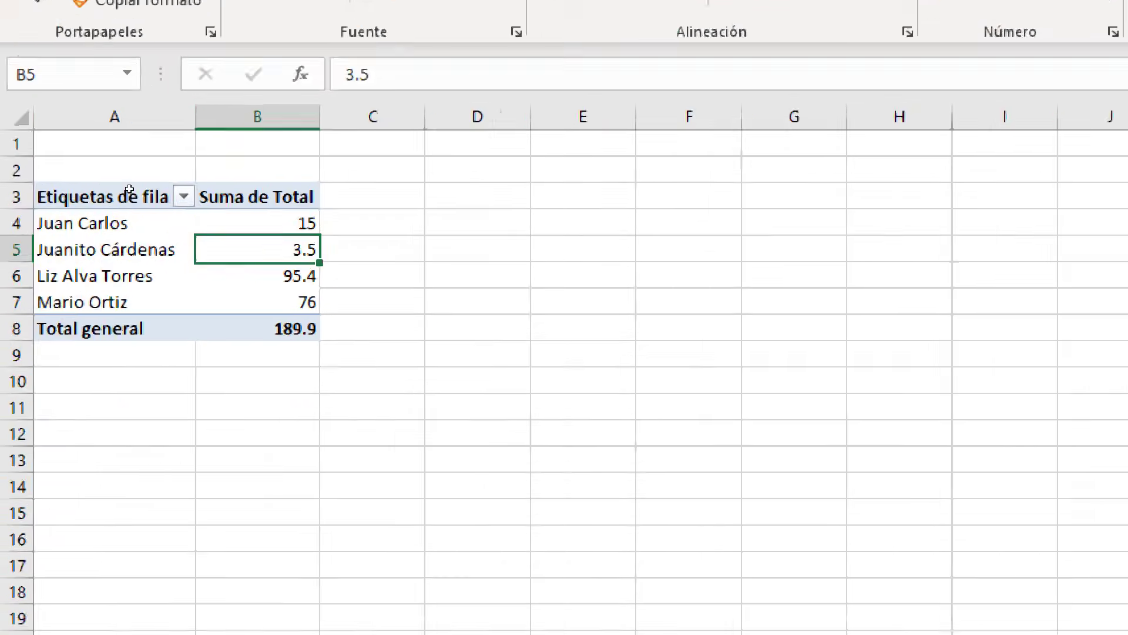
click(217, 593)
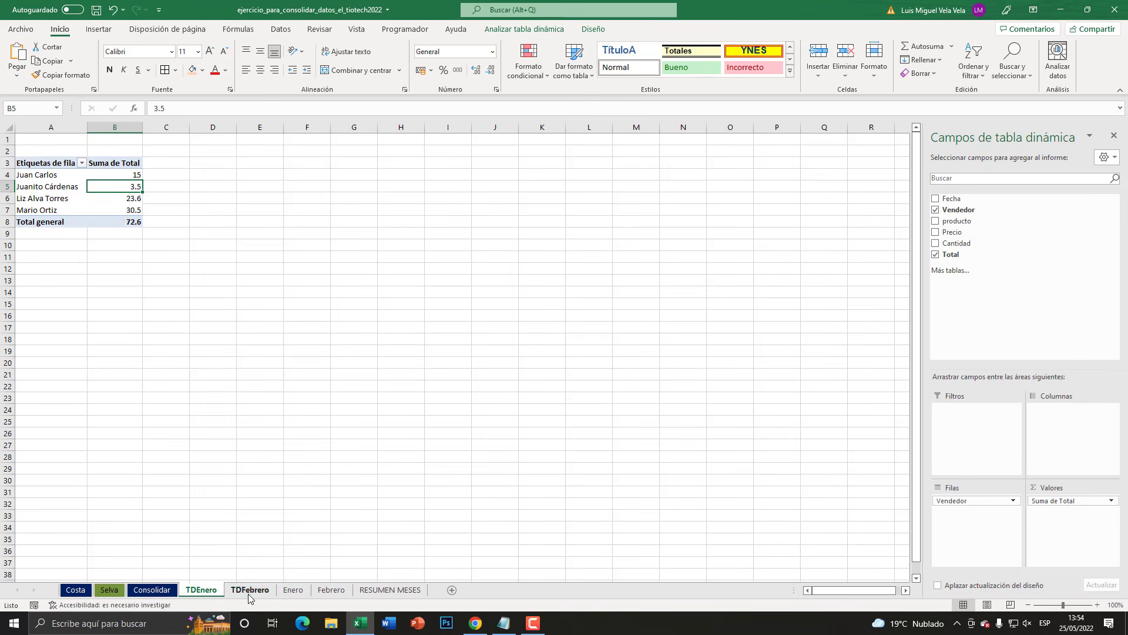
click(249, 590)
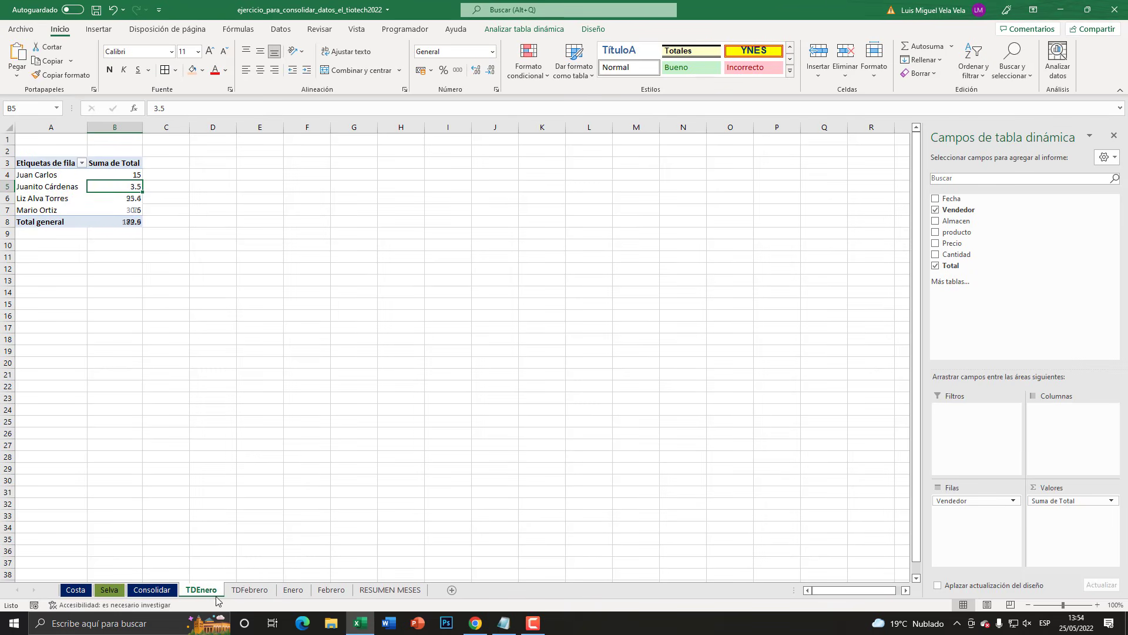
click(198, 590)
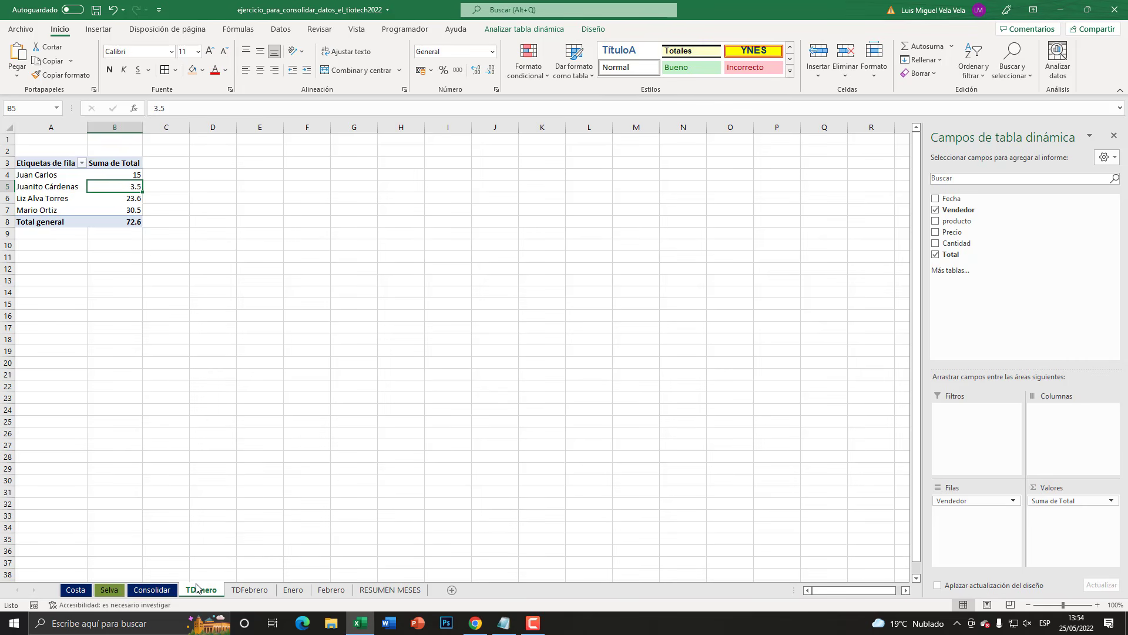
- Start a data consolidation with cell B2 of the RESUMEN MESES sheet as the destination
click(389, 589)
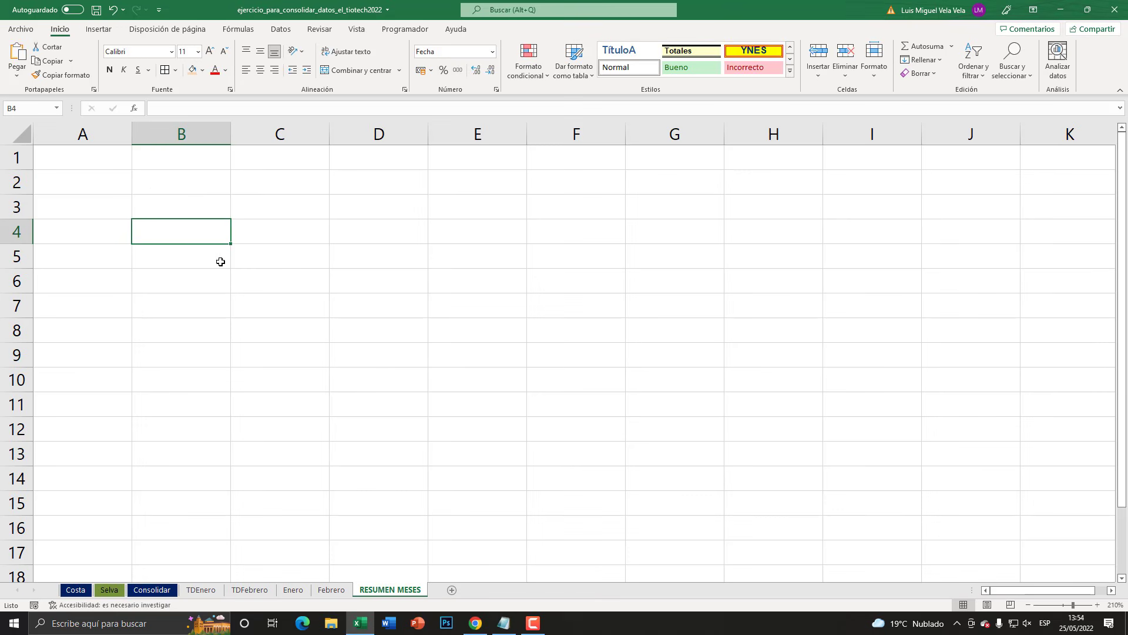
click(181, 185)
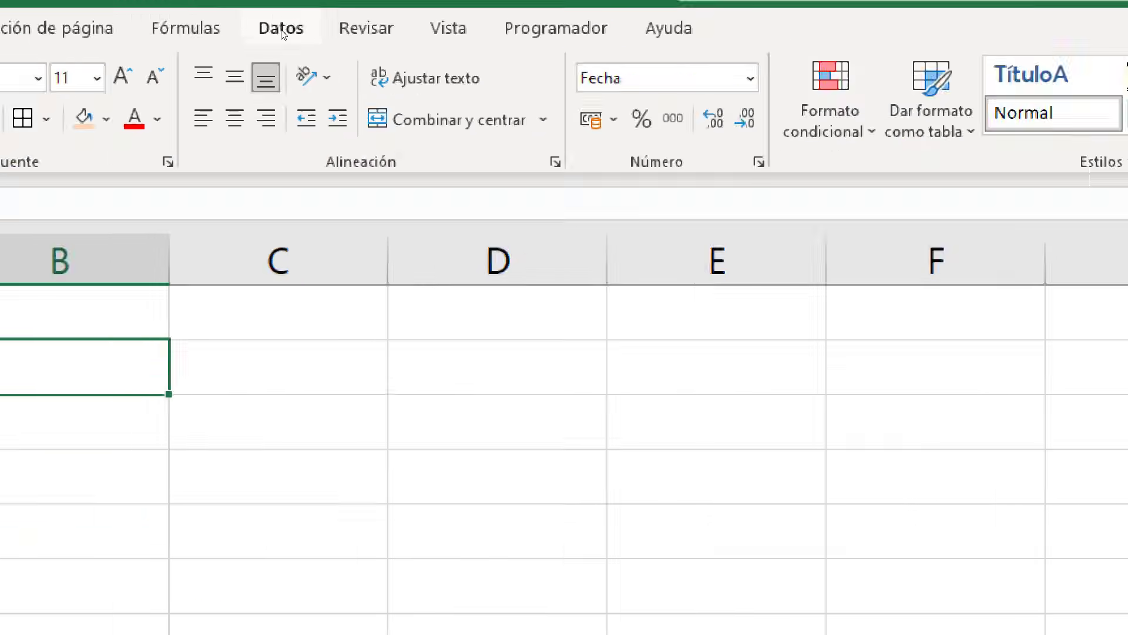
click(281, 31)
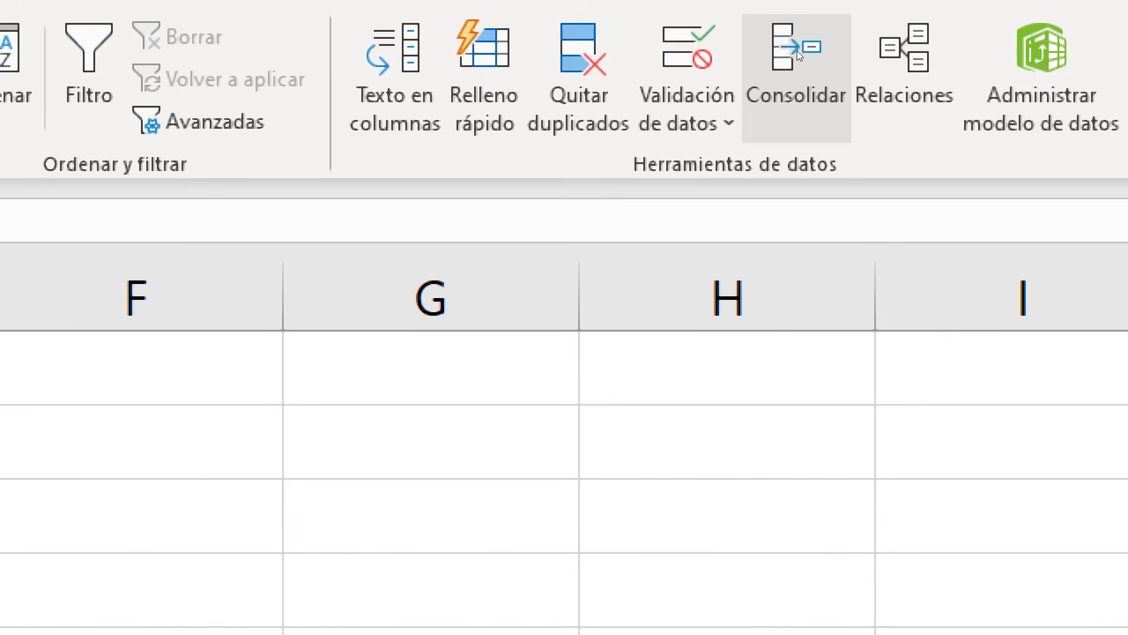
click(793, 56)
click(793, 57)
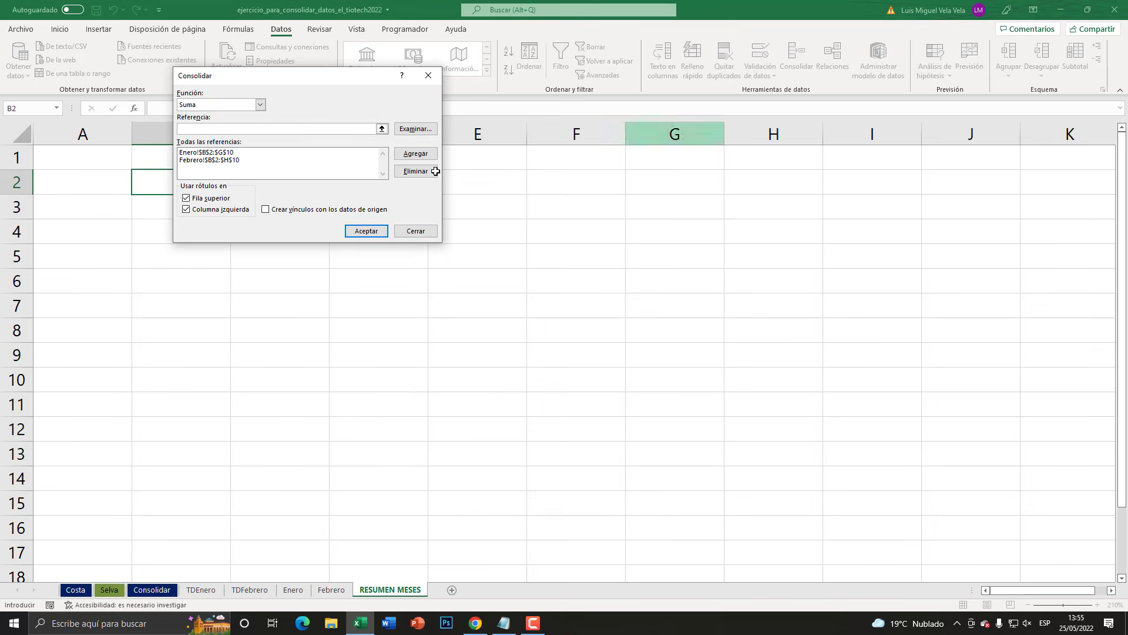
- Remove the existing Enero B2:G10 and Febrero B2:H10 ranges from the consolidation references
drag(290, 86, 401, 177)
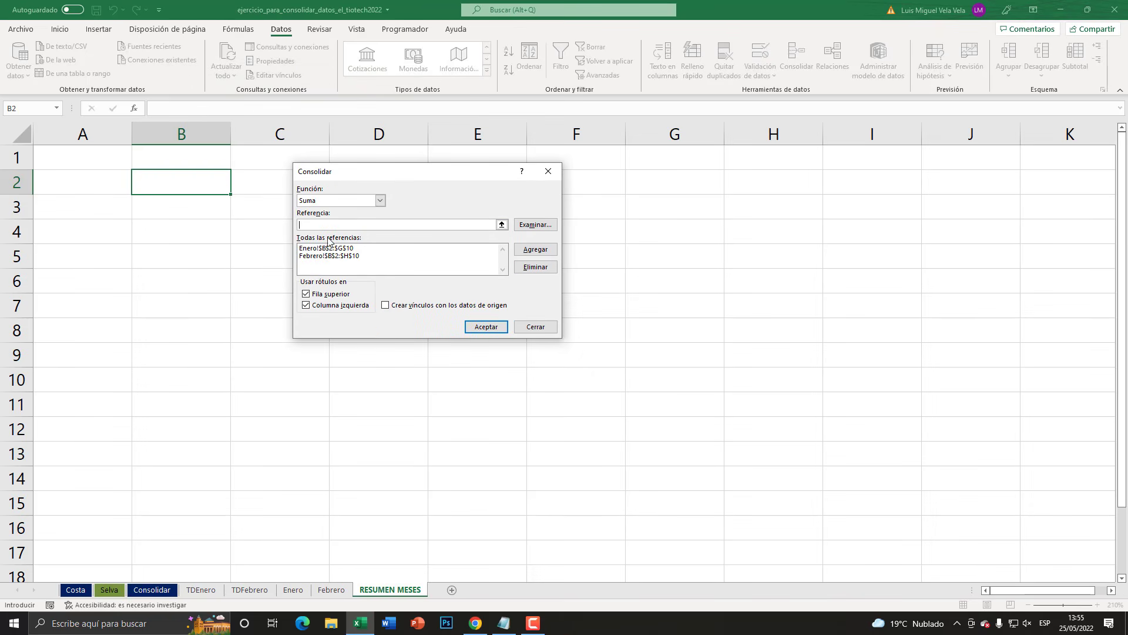
click(341, 248)
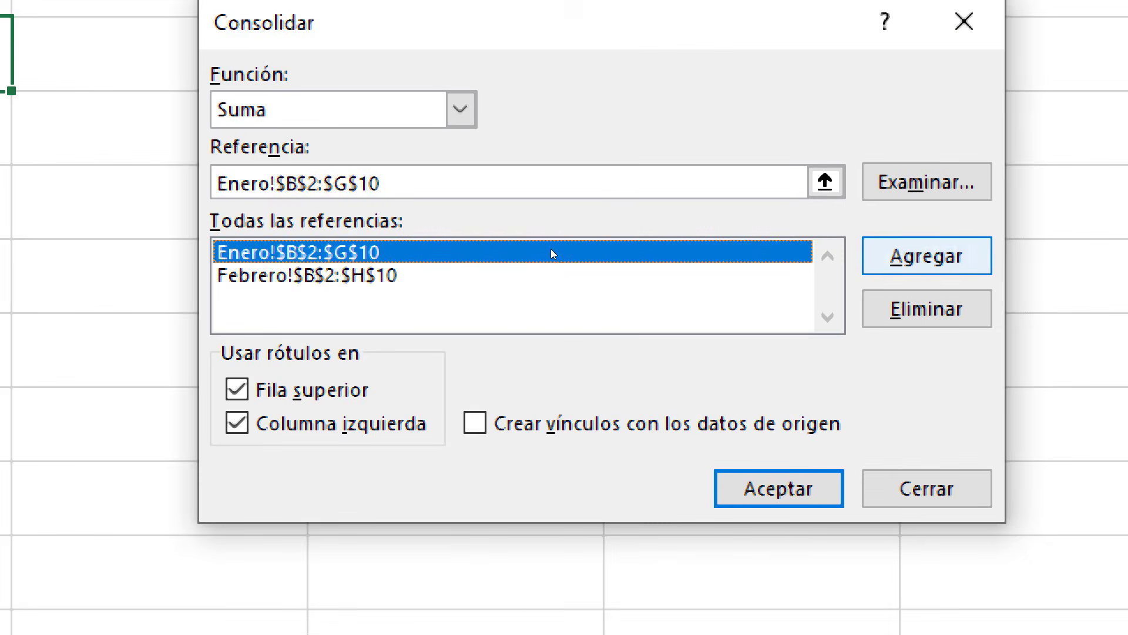
click(531, 269)
click(337, 249)
key(alt+e)
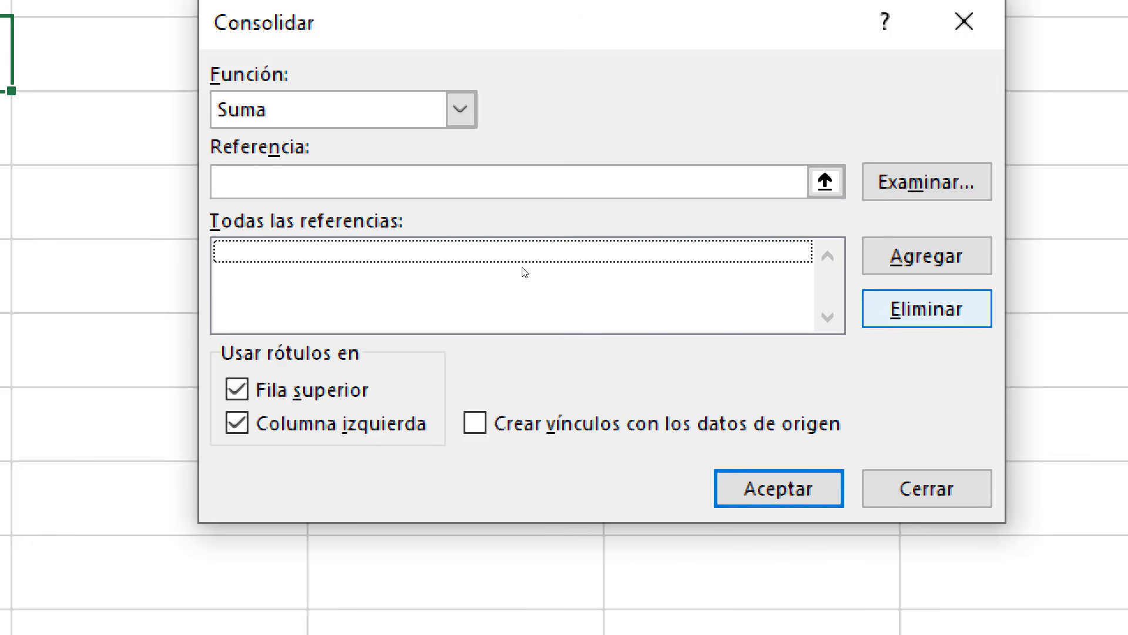
- Add the range A3:B7 of the TDEnero sheet to the consolidation references
click(339, 187)
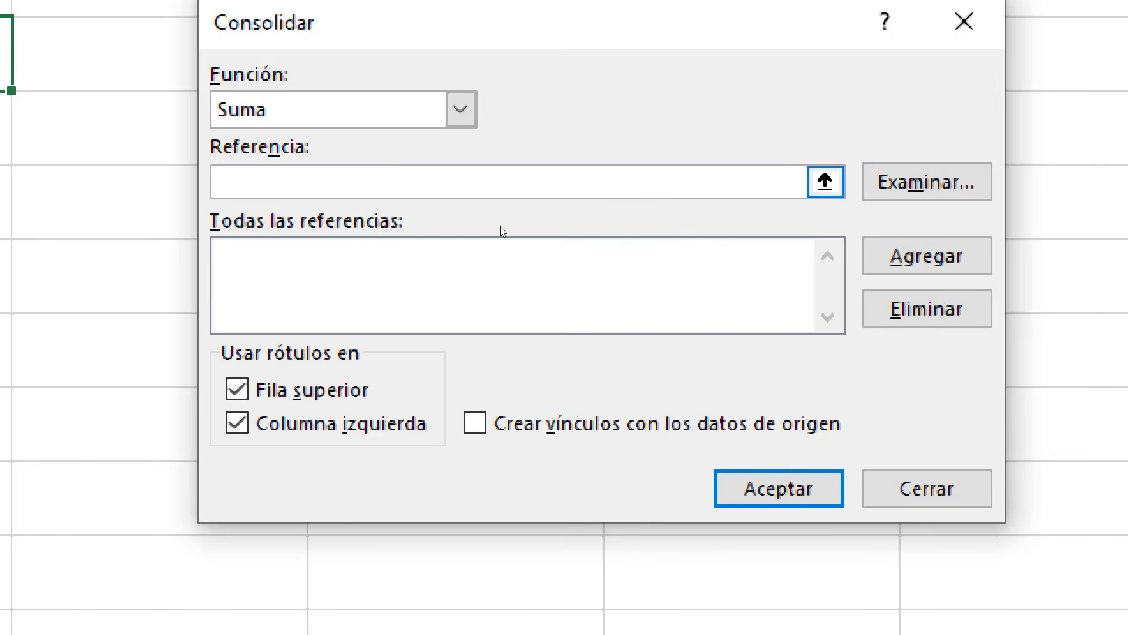
click(825, 182)
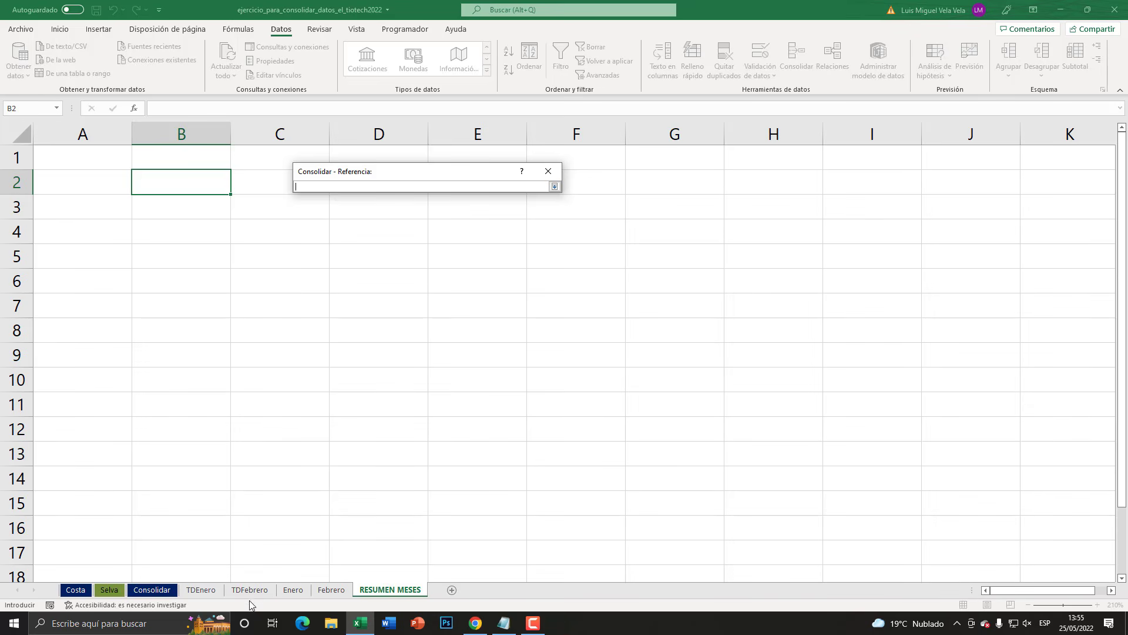
click(200, 589)
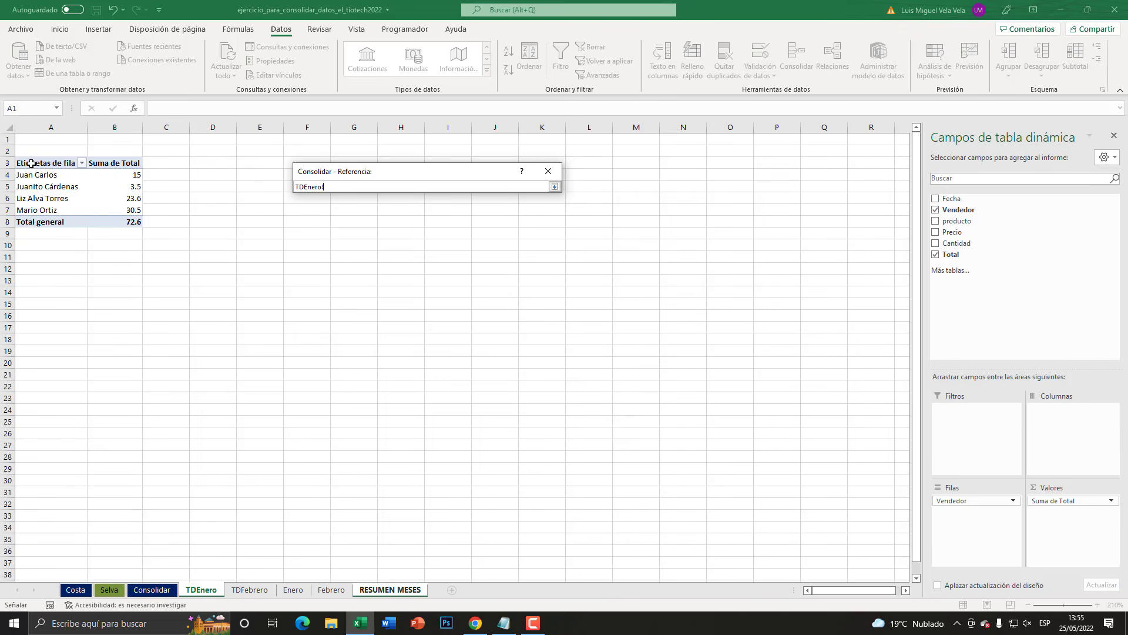
drag(31, 163, 132, 210)
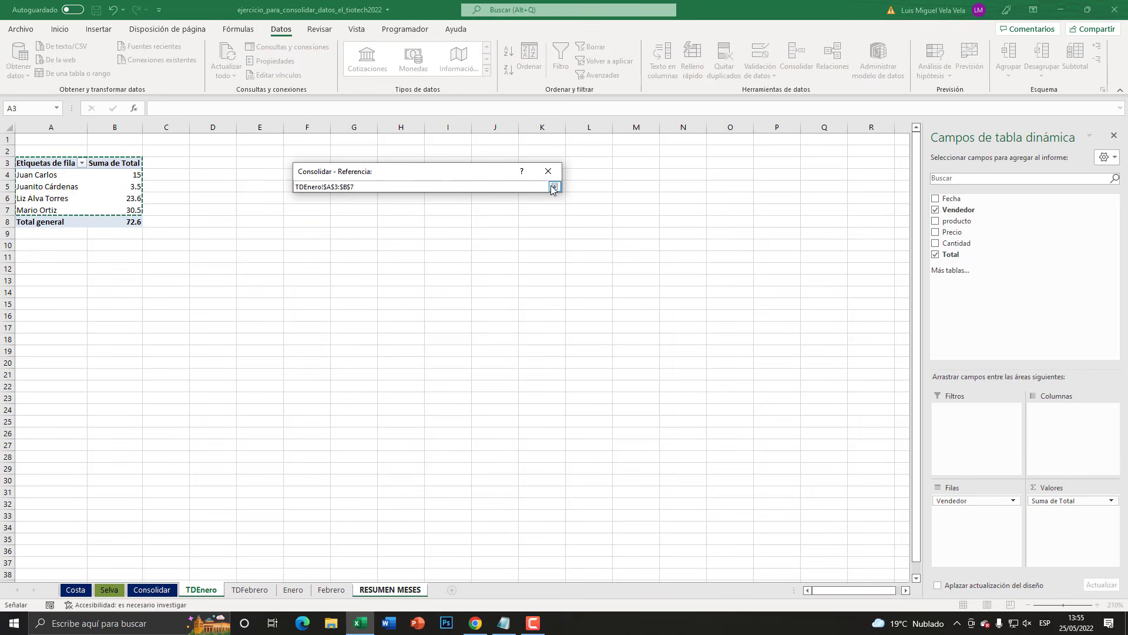
click(554, 187)
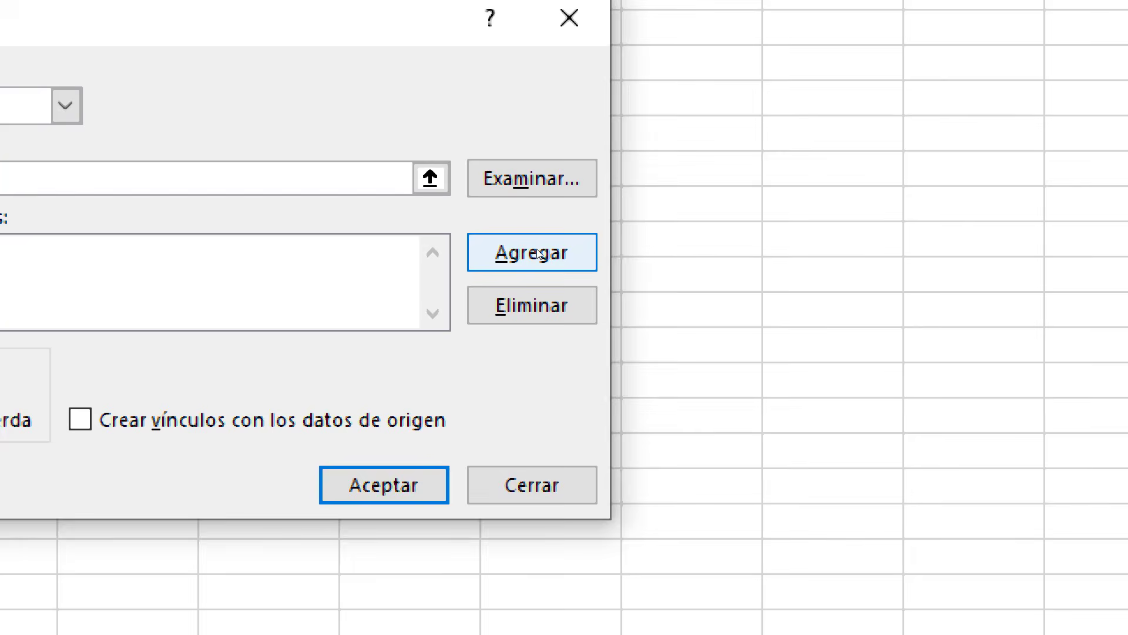
click(535, 249)
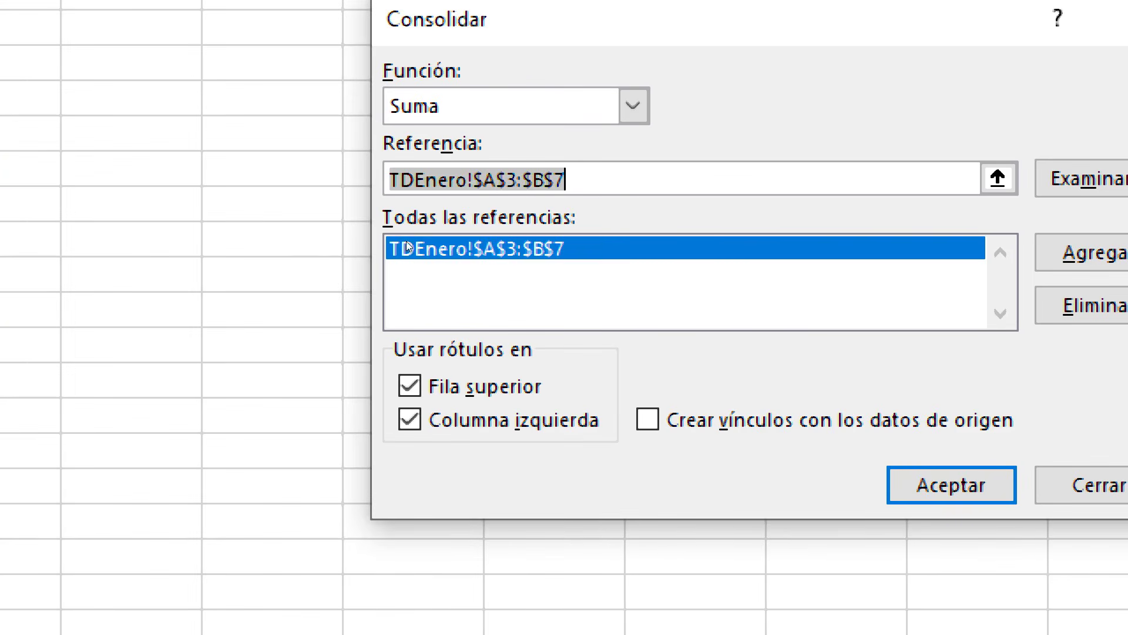
- Add the range A3:B7 of the TDFebrero sheet as second reference and run the Suma consolidation with top-row and left-column labels
click(317, 223)
drag(364, 222, 262, 224)
key(Delete)
click(998, 178)
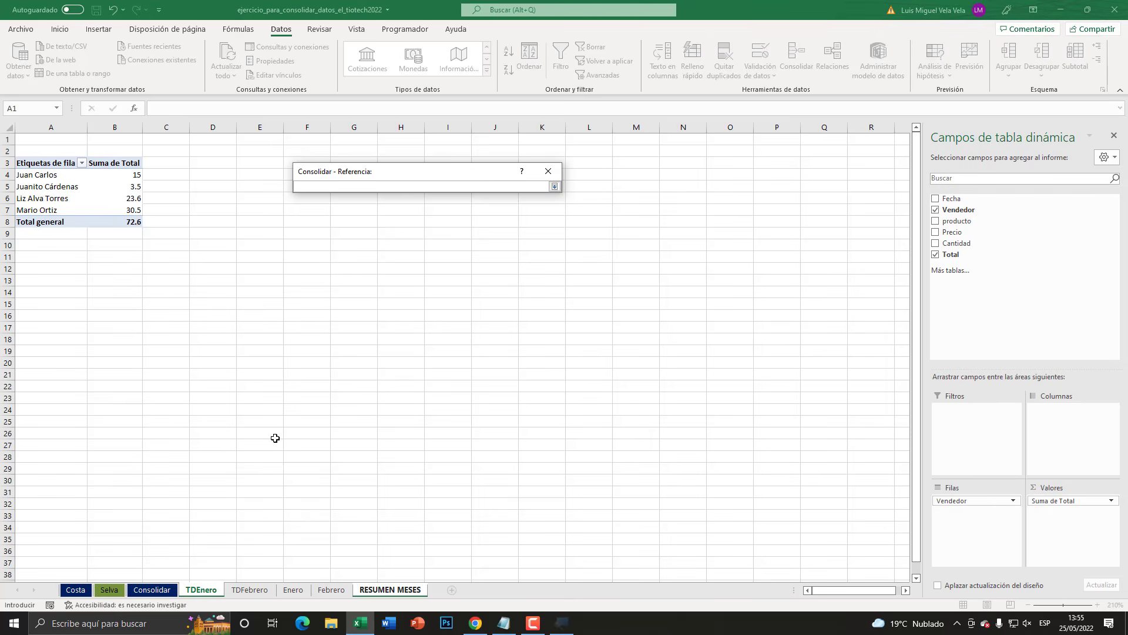
click(250, 590)
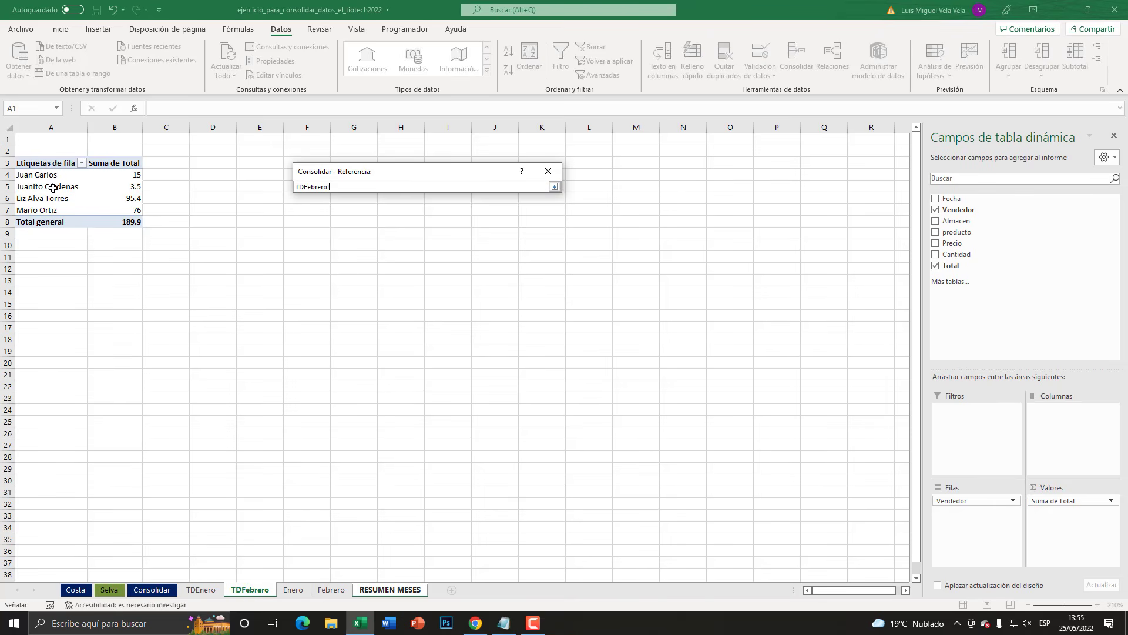
drag(128, 206, 127, 206)
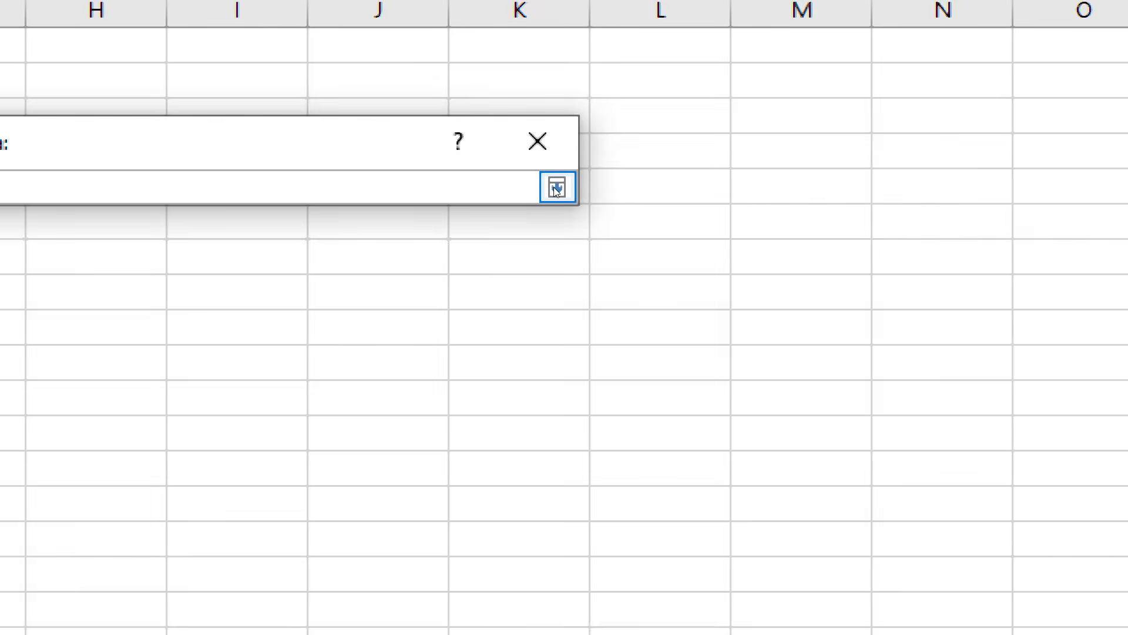
click(554, 186)
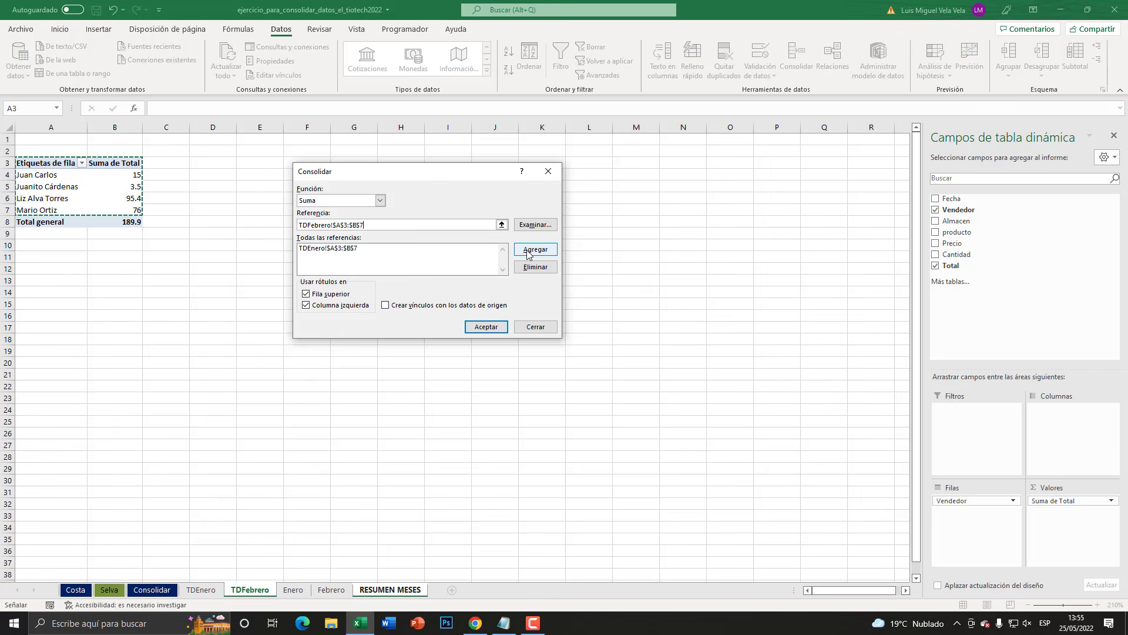
click(478, 382)
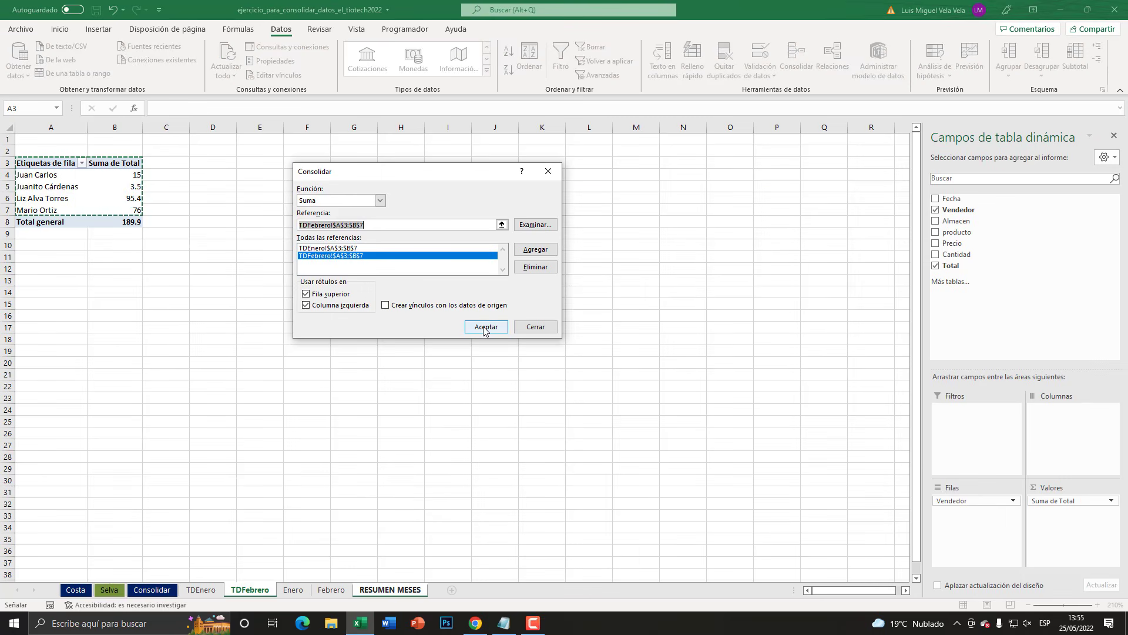
click(484, 330)
- Widen columns B and C of the RESUMEN MESES sheet and apply borders to all cells of B2:C6
drag(331, 132, 378, 133)
drag(230, 127, 278, 128)
click(59, 29)
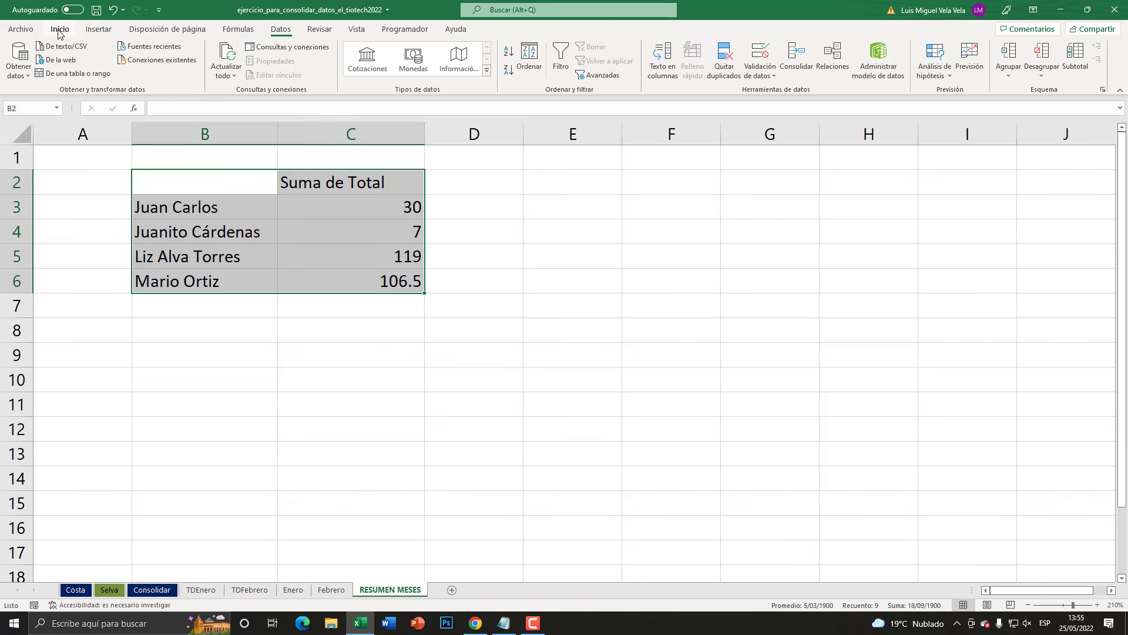
click(168, 71)
- Fill the Suma de Total header cell C2 with a tan theme colour
click(309, 184)
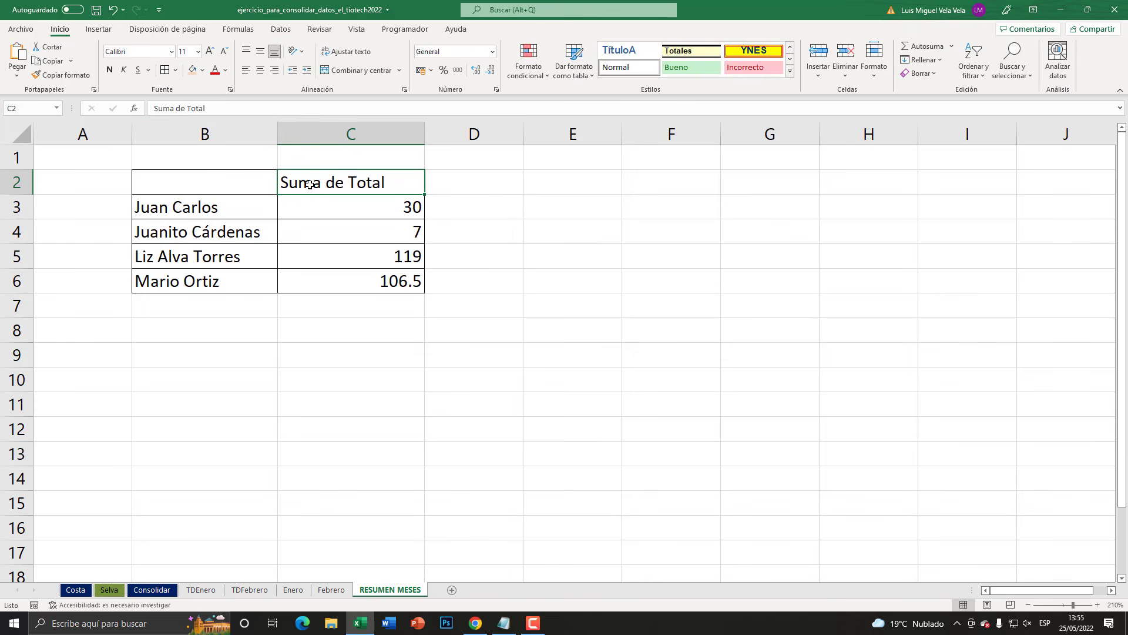
click(201, 71)
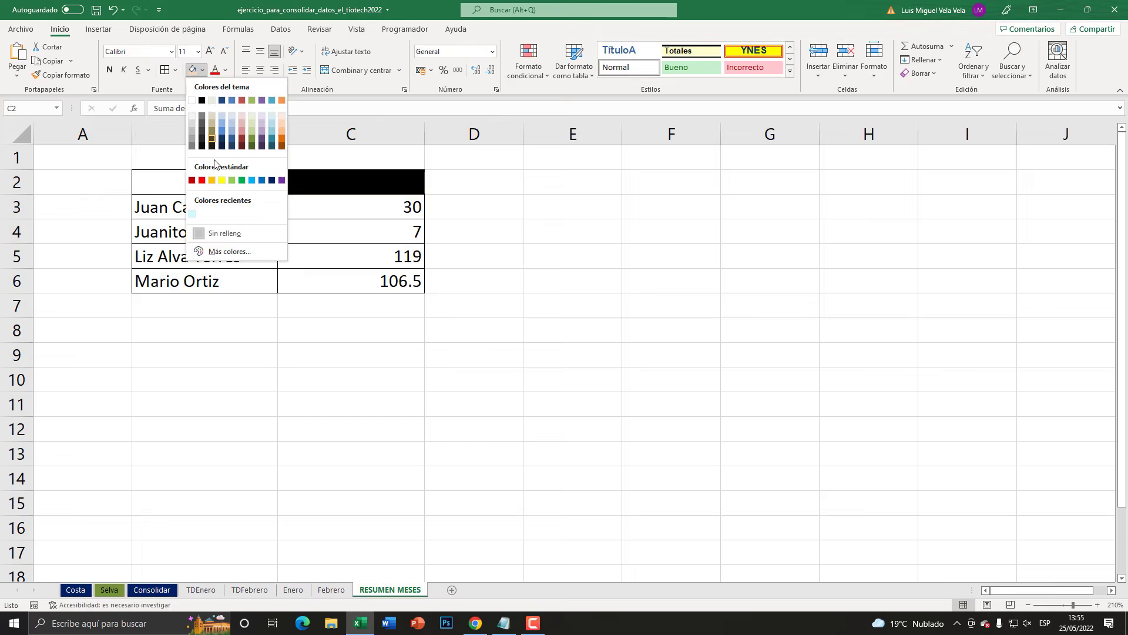
click(212, 124)
click(465, 306)
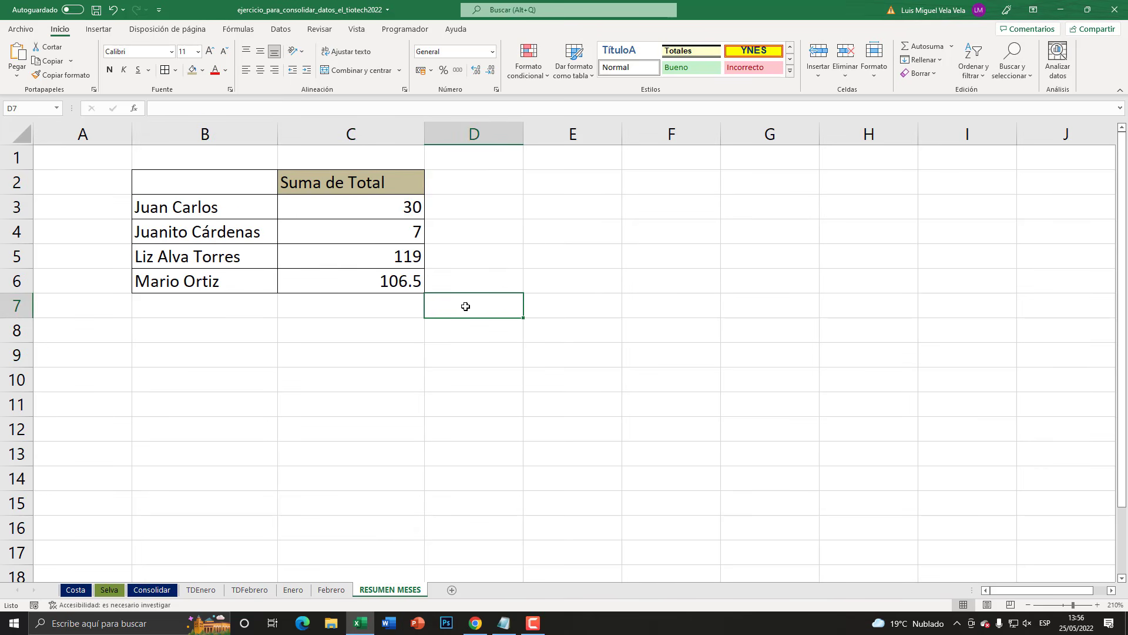
- Compare the Enero and Febrero source tables and the TDFebrero PivotTable with the consolidated totals on RESUMEN MESES
click(332, 590)
click(293, 590)
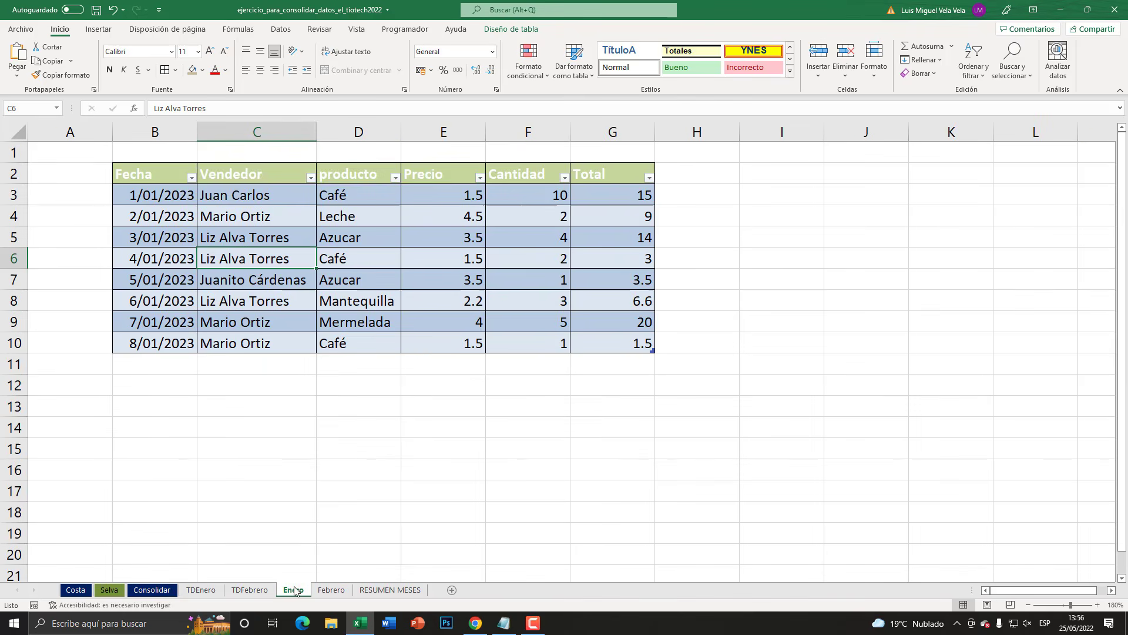
click(250, 590)
click(332, 590)
click(390, 590)
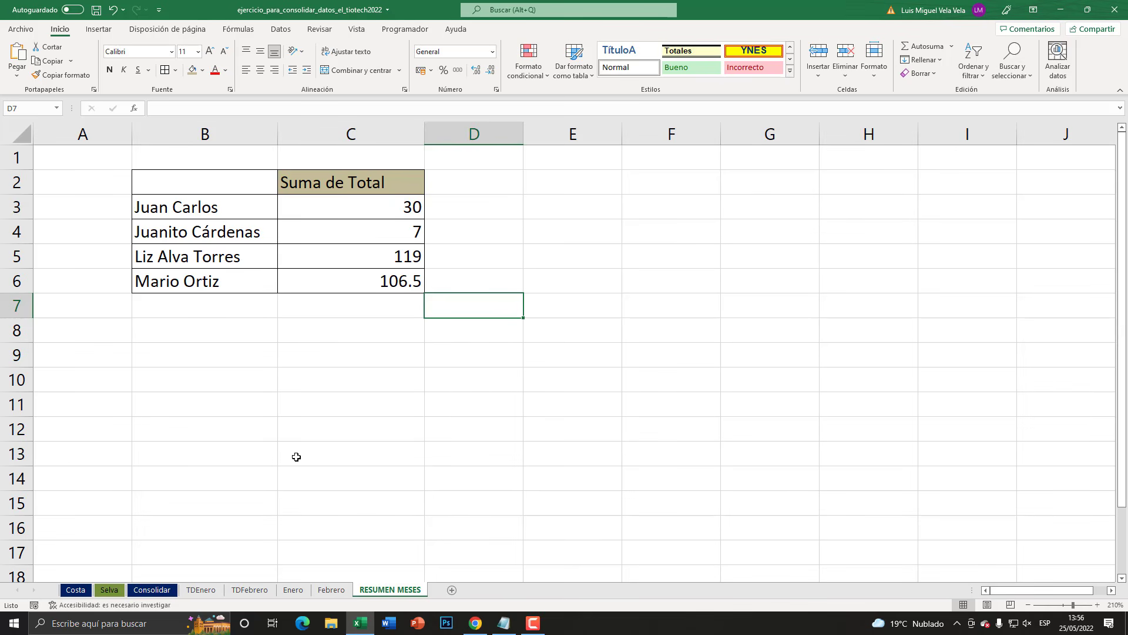
click(331, 590)
click(388, 590)
click(332, 590)
click(294, 590)
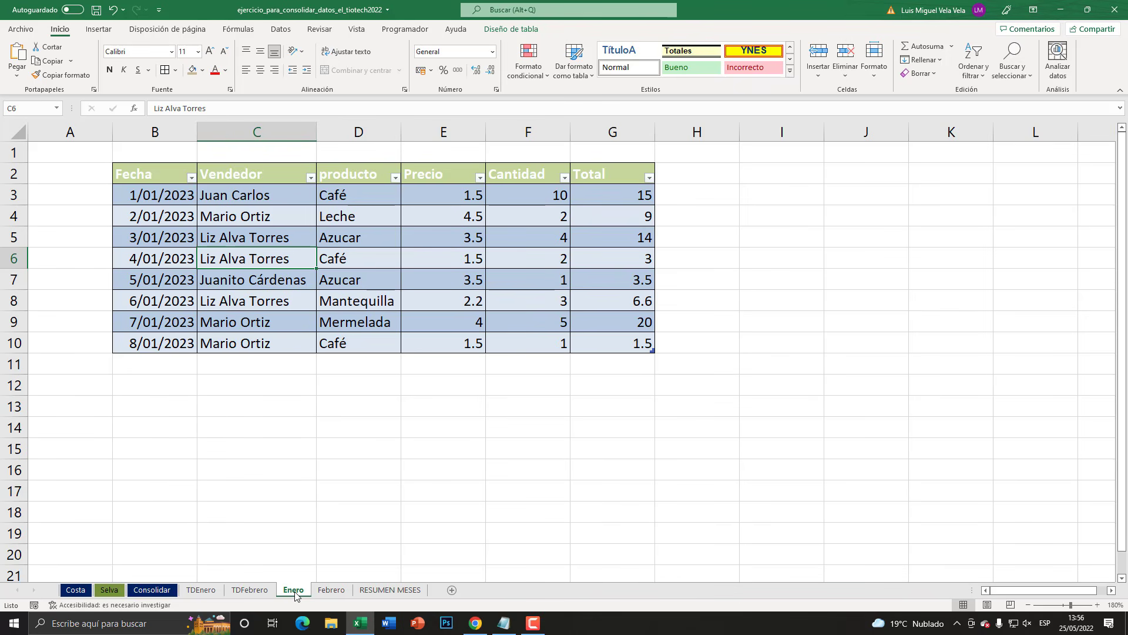
click(379, 590)
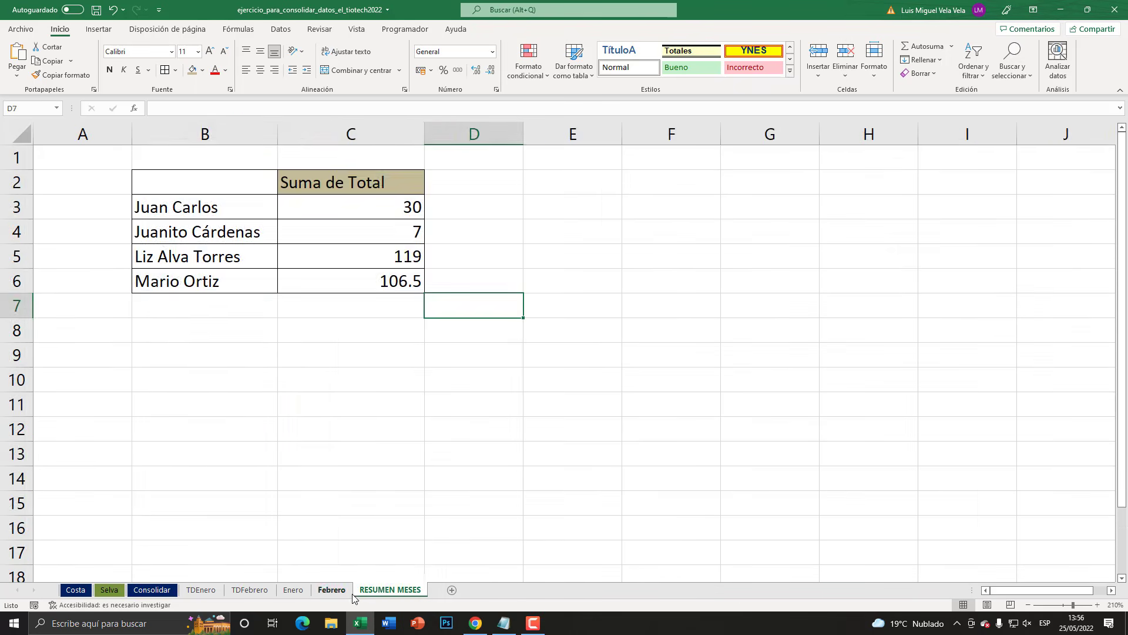
click(332, 590)
click(297, 590)
click(250, 590)
- Replace the Vendedor row field with producto in the PivotTable on the TDEnero sheet
click(201, 590)
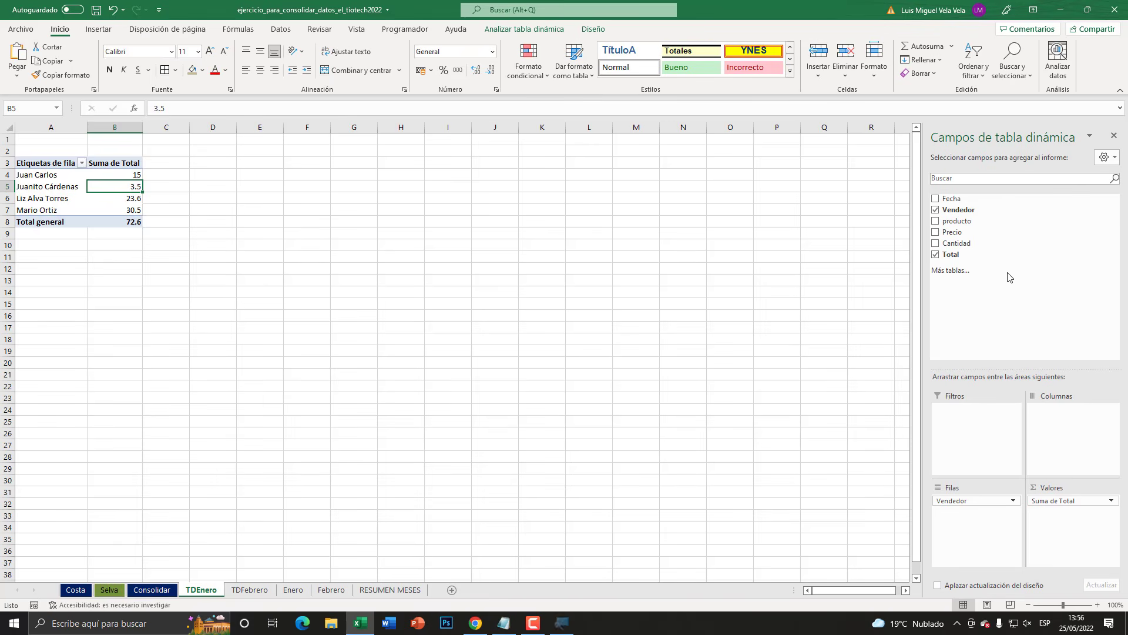
drag(637, 407, 517, 0)
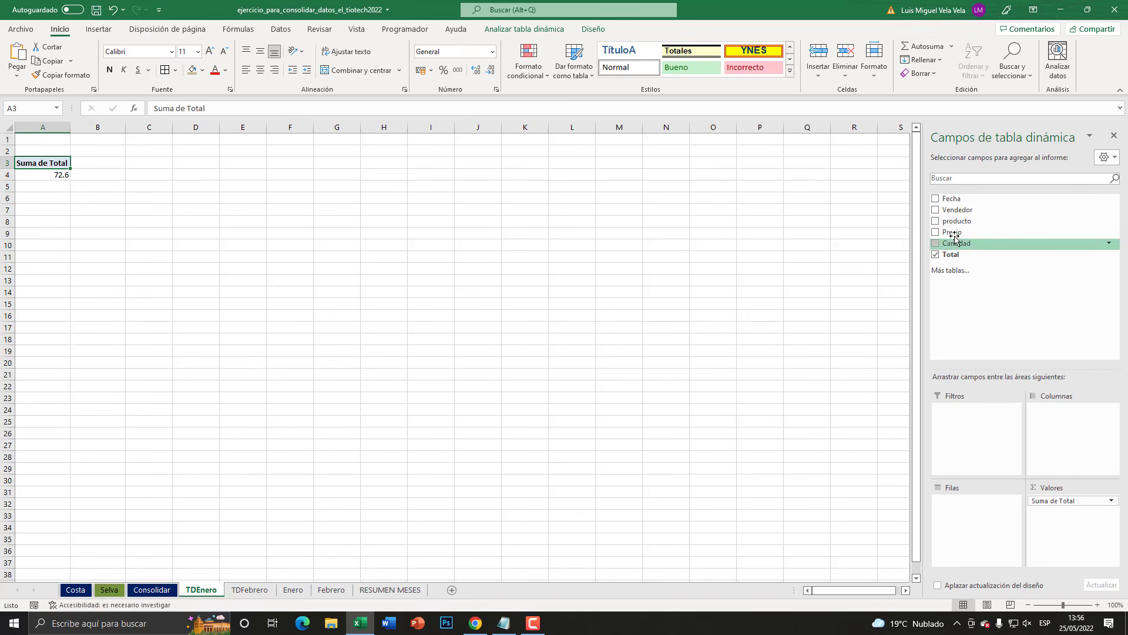
drag(957, 221, 999, 506)
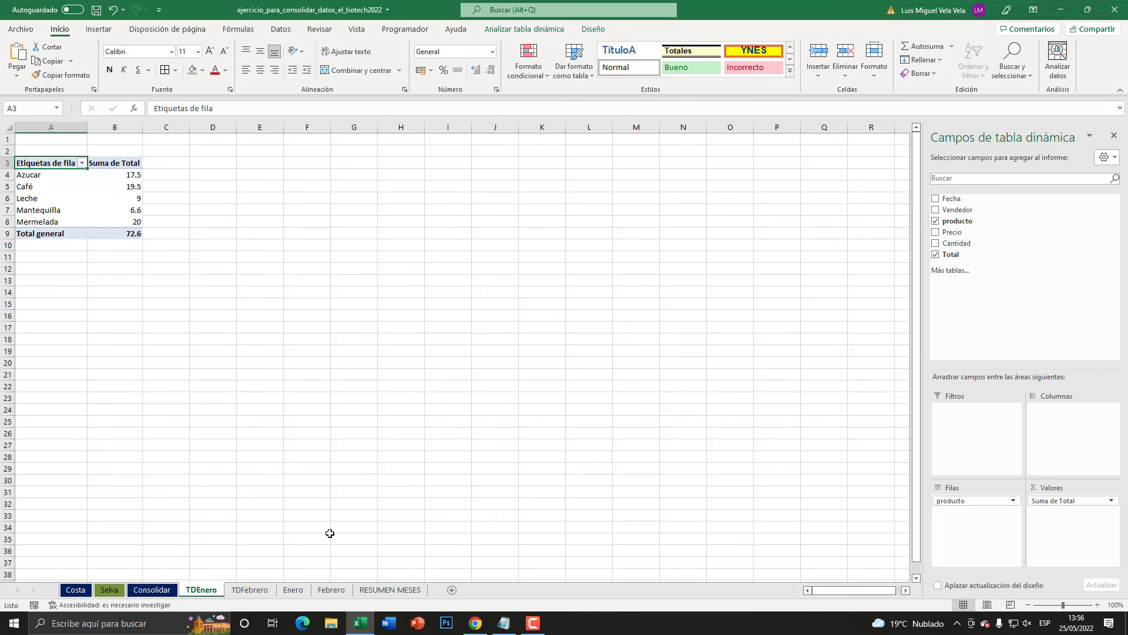
- Replace the Vendedor row field with producto in the PivotTable on the TDFebrero sheet
click(247, 589)
click(49, 187)
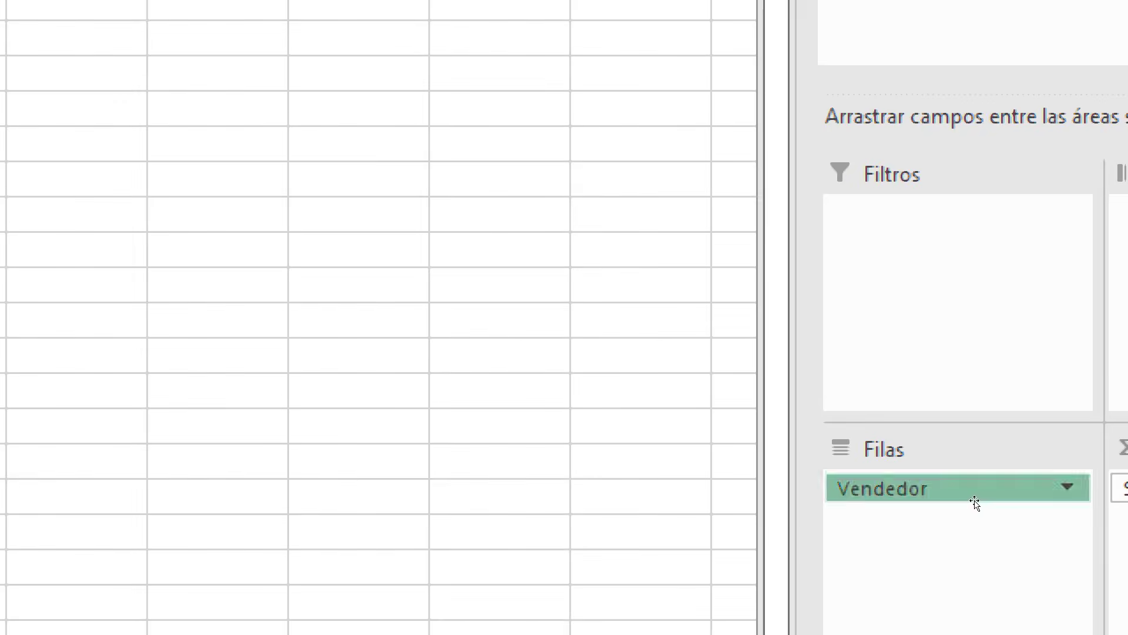
drag(981, 503, 1077, 272)
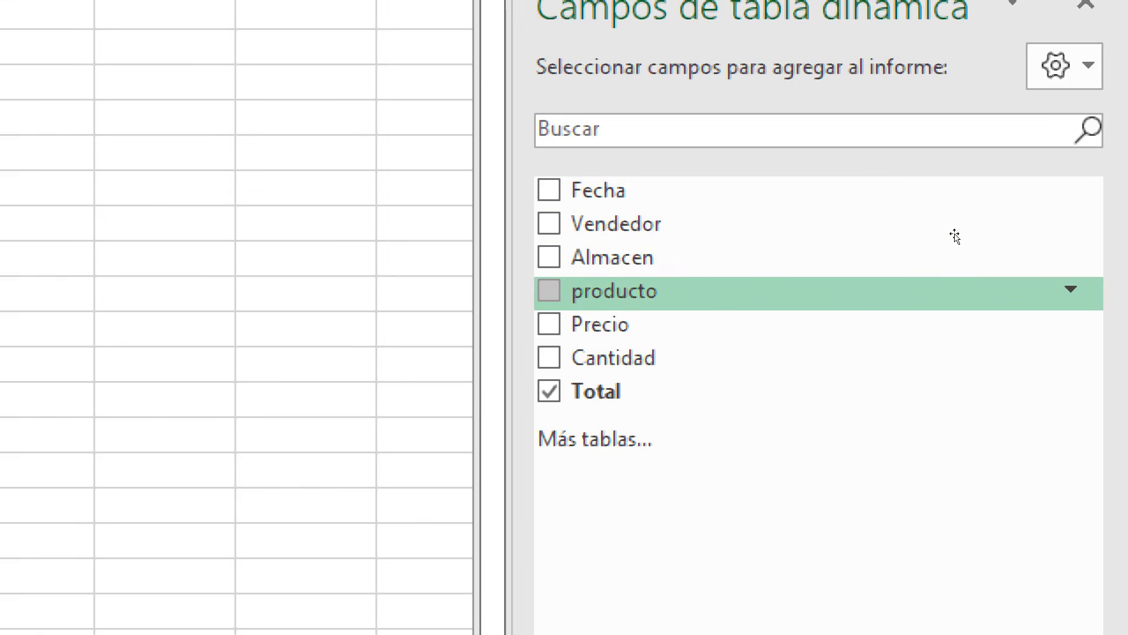
drag(954, 237, 961, 509)
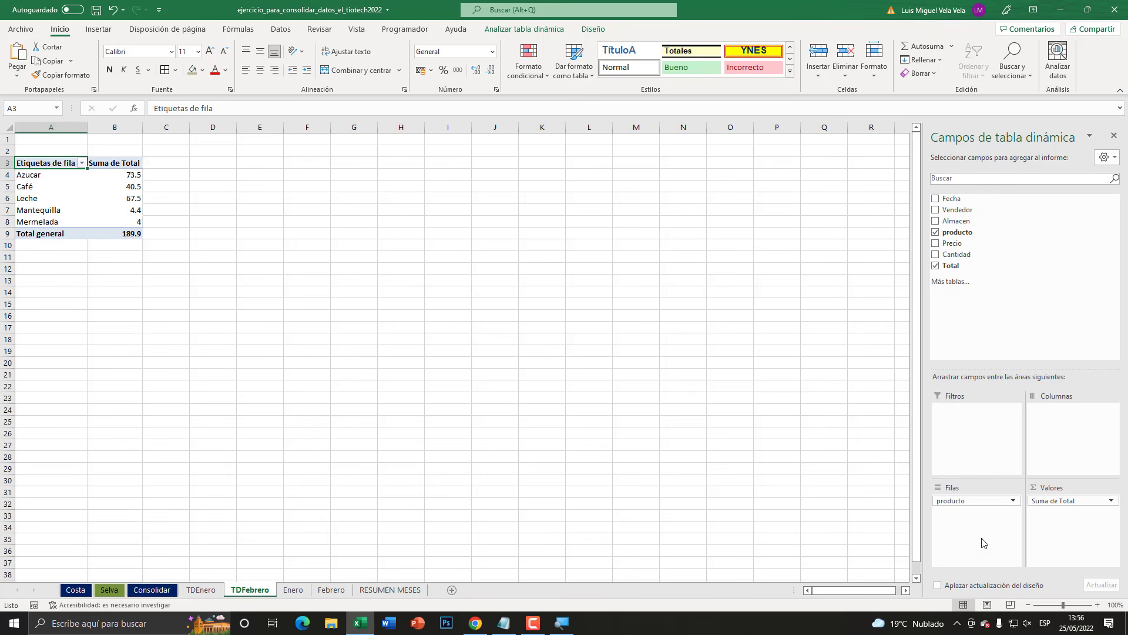
- Check the product PivotTable on the TDEnero sheet and start a data consolidation with cell C9 of RESUMEN MESES as the destination
click(212, 590)
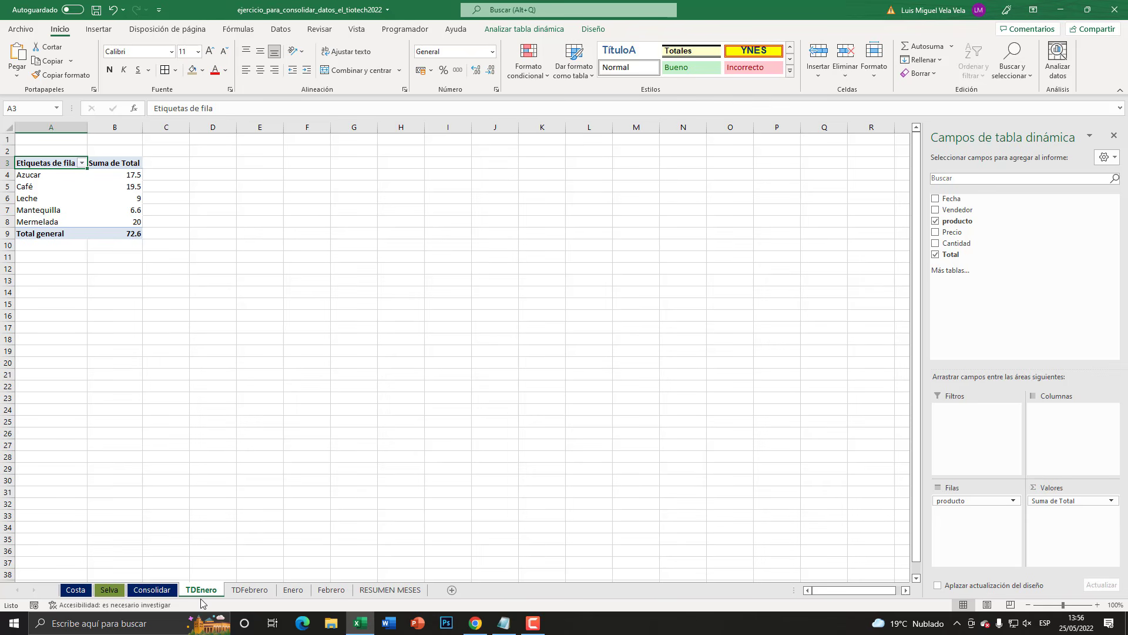
click(251, 590)
click(379, 590)
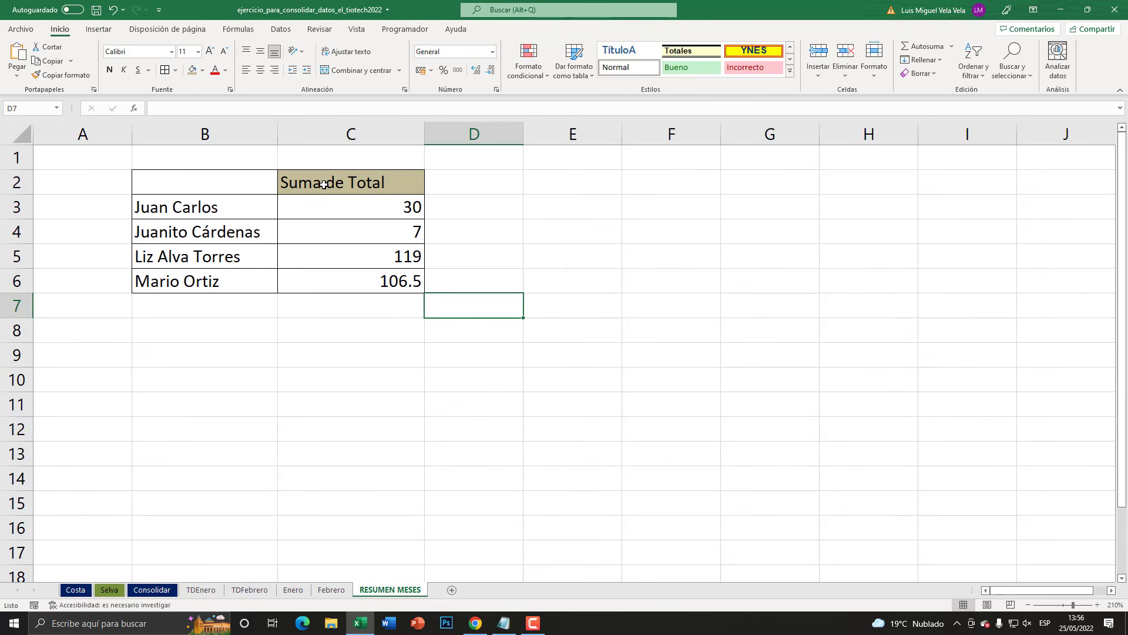
click(303, 356)
click(281, 28)
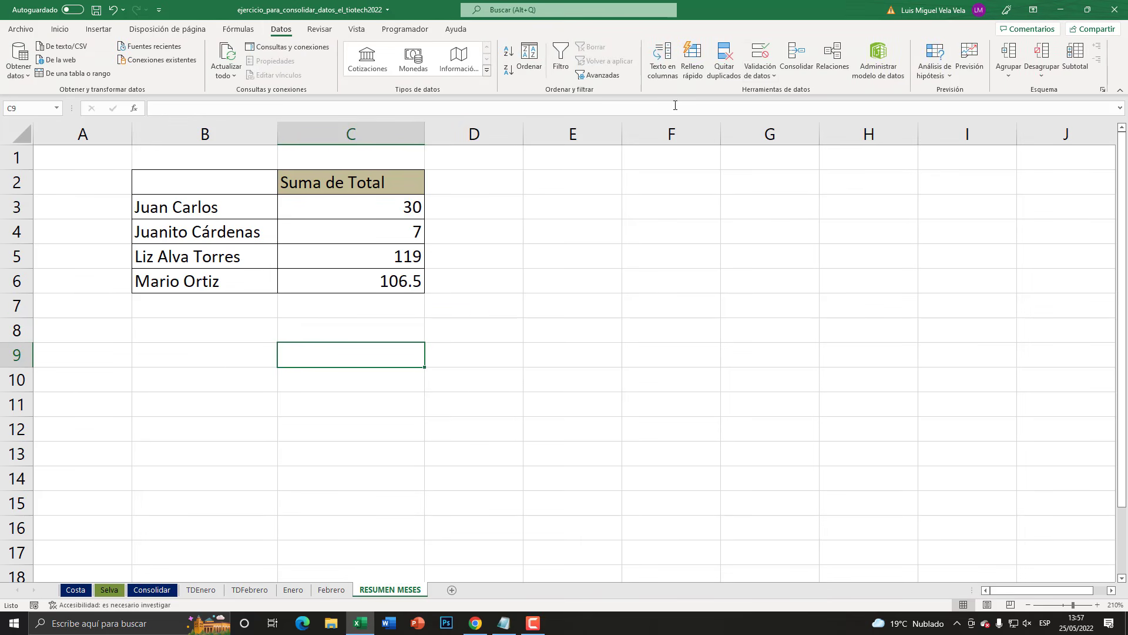
click(796, 56)
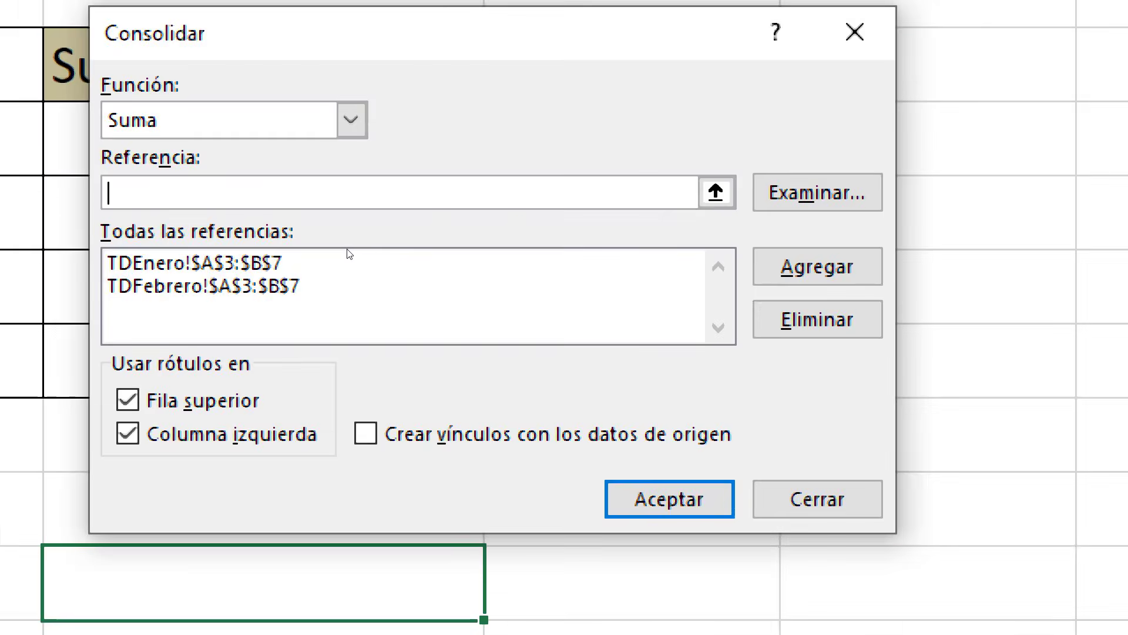
- Remove the TDEnero and TDFebrero A3:B7 ranges from the consolidation references
click(436, 247)
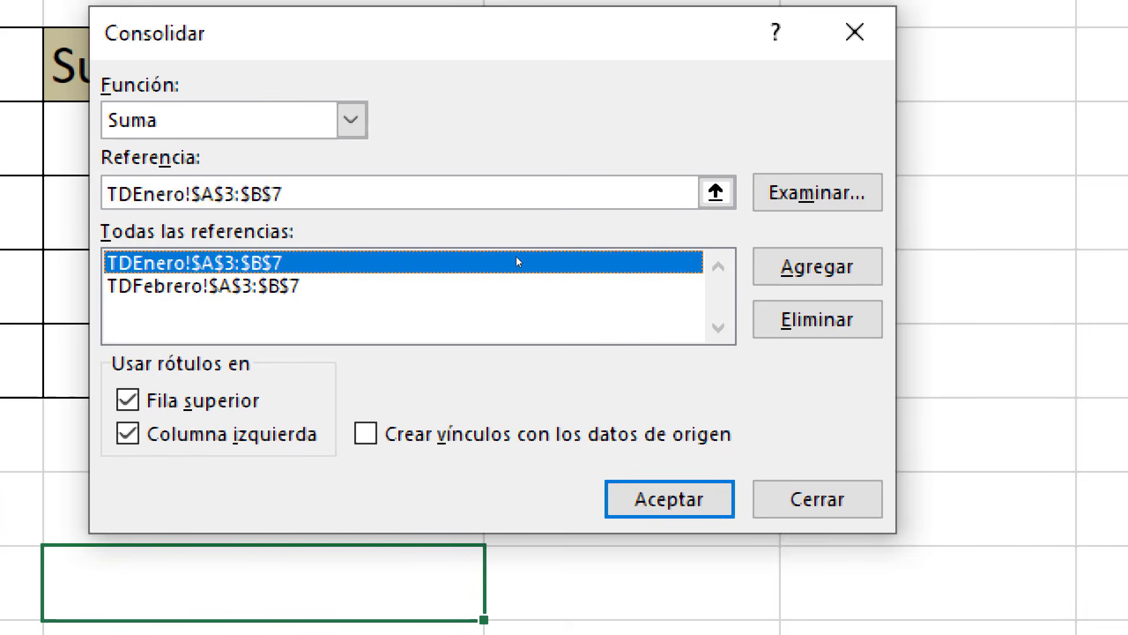
key(alt+e)
click(364, 259)
key(alt+e)
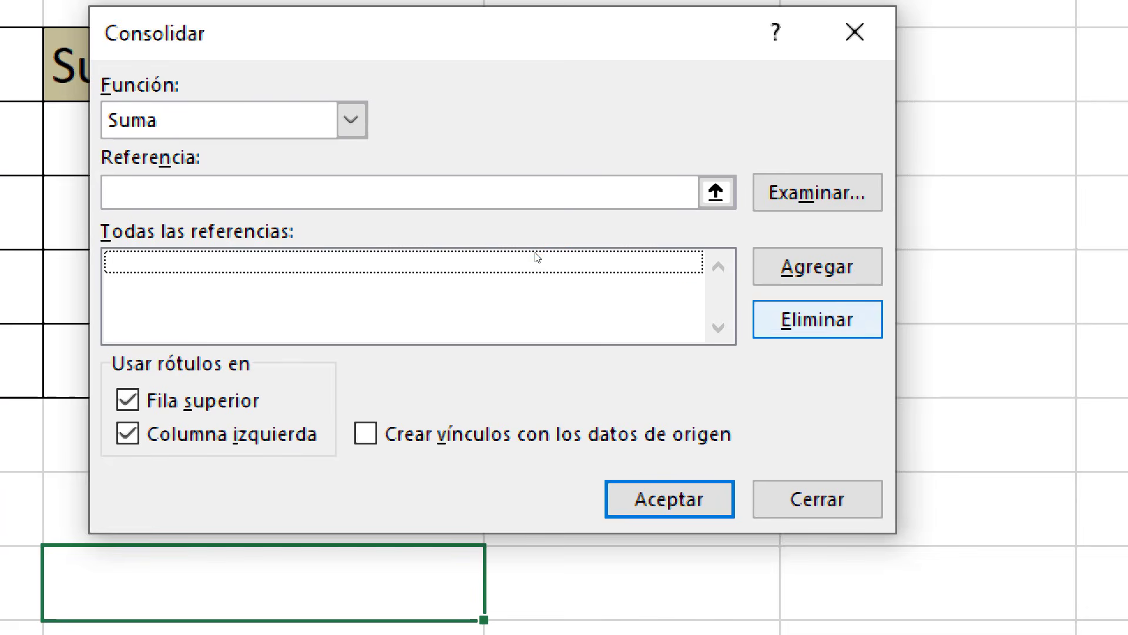
- Add the range A3:B8 of the TDEnero sheet to the consolidation references
click(711, 192)
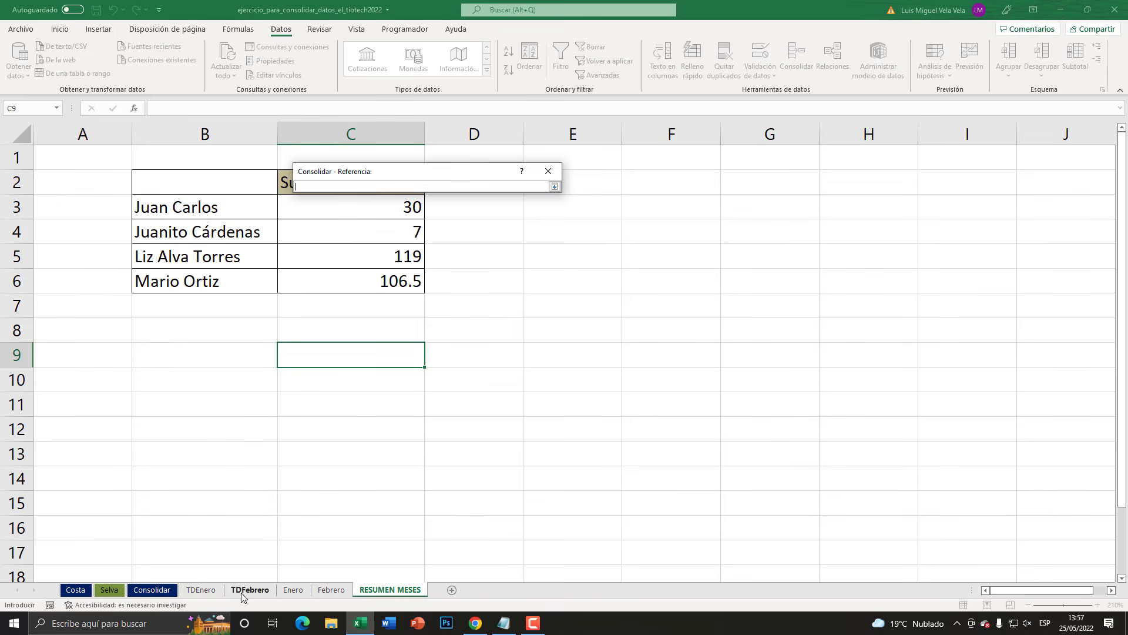
click(201, 589)
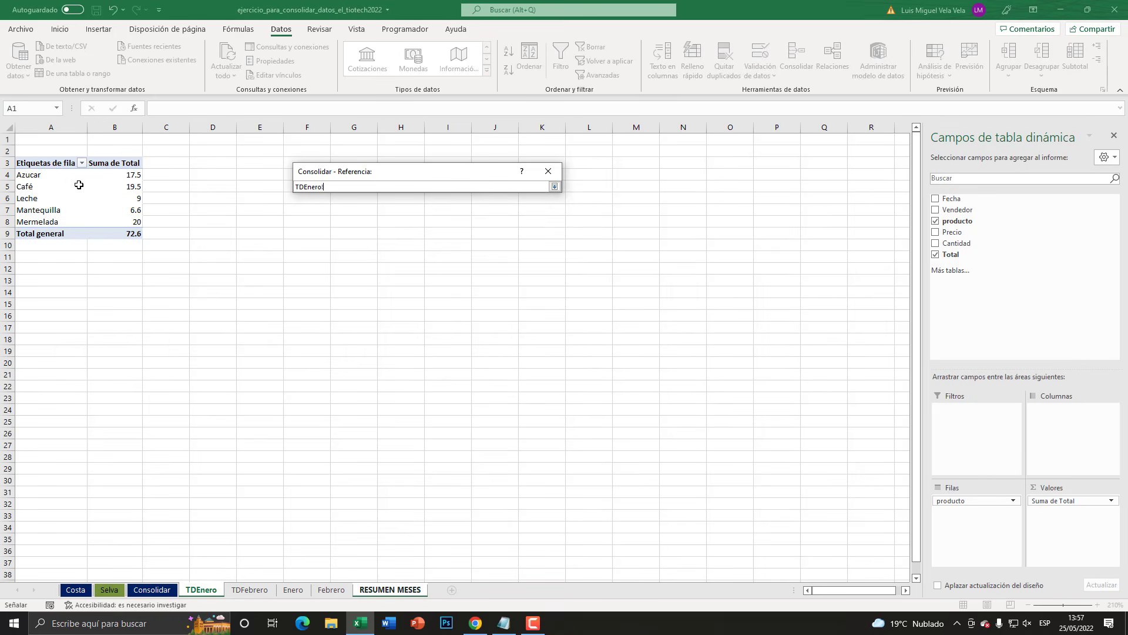
drag(34, 165, 126, 222)
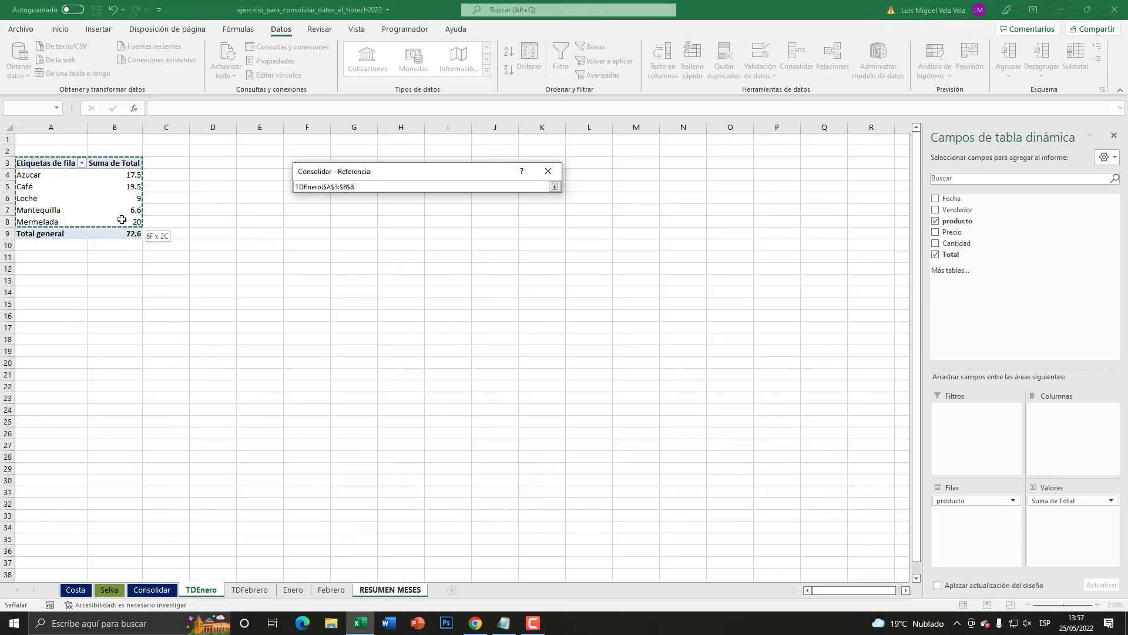
click(555, 187)
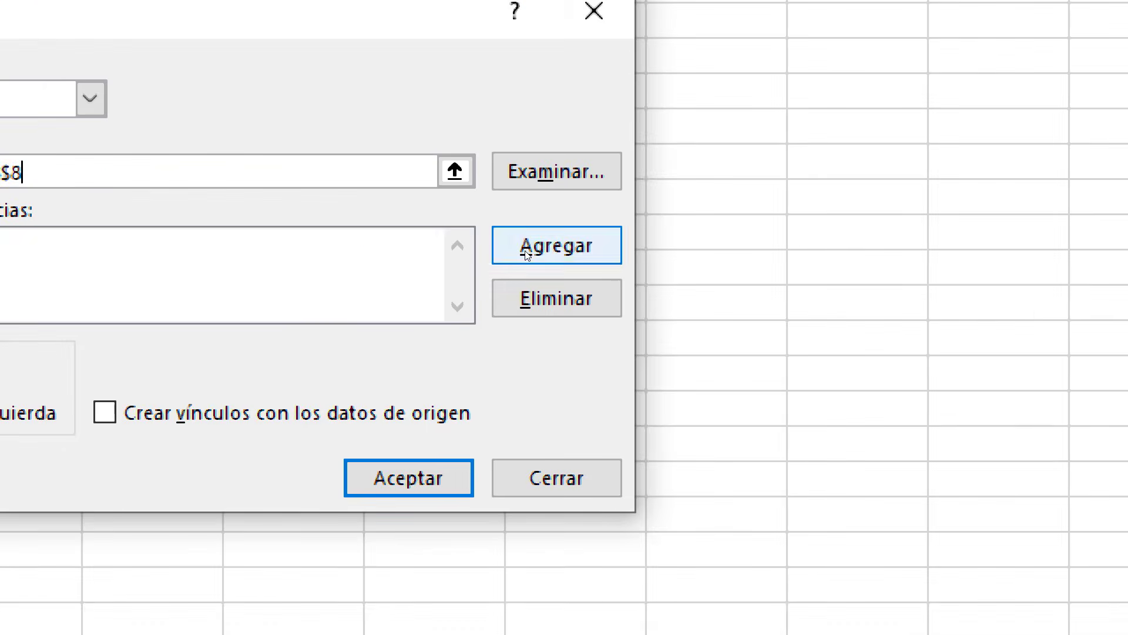
click(528, 252)
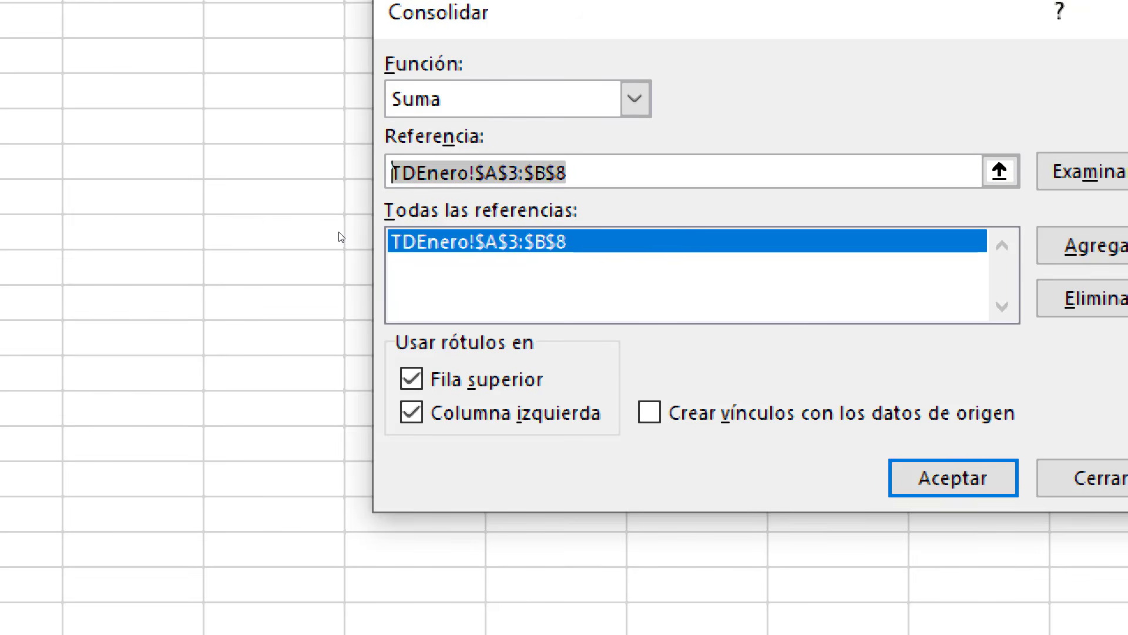
- Add the range A3:B8 of the TDFebrero sheet as the second reference and run the Suma consolidation
key(Delete)
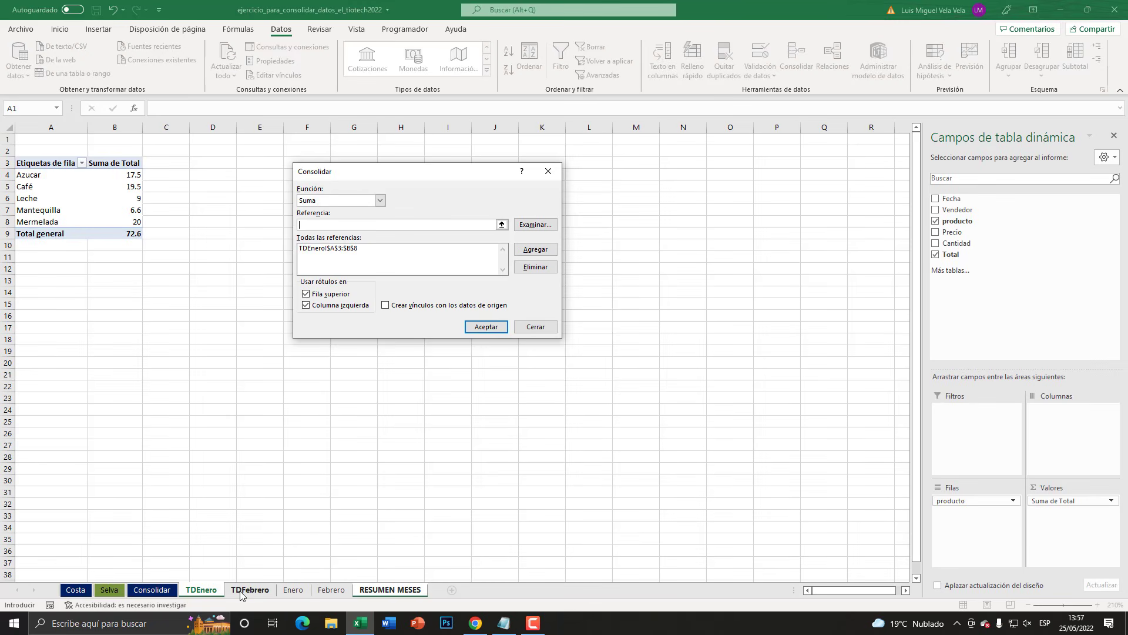
click(250, 590)
drag(41, 163, 128, 222)
click(536, 250)
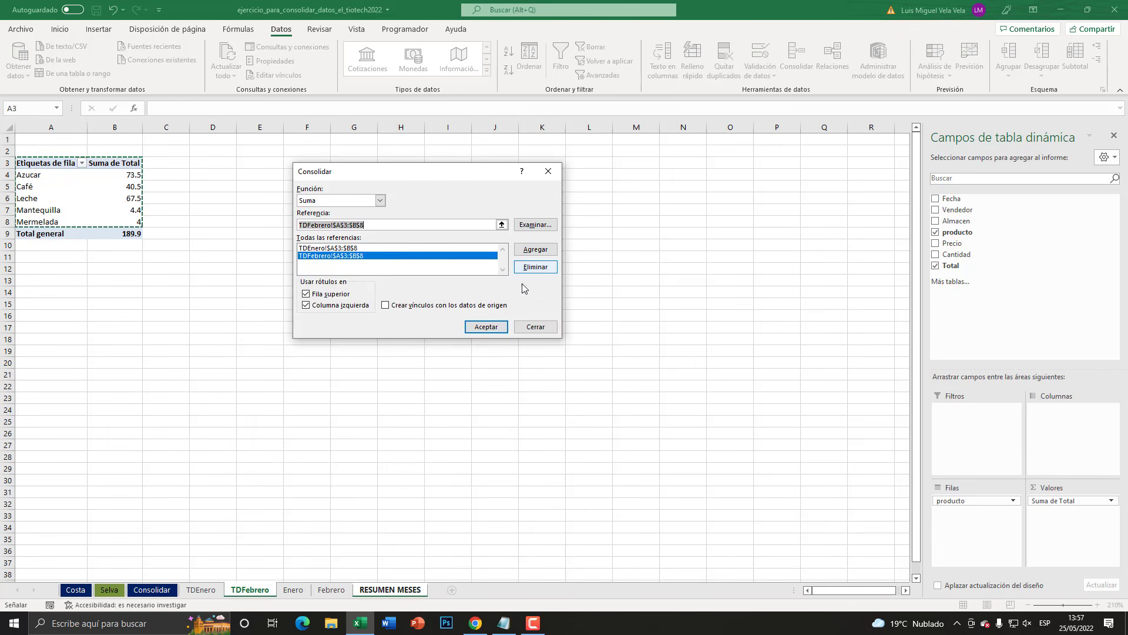
click(486, 327)
click(627, 334)
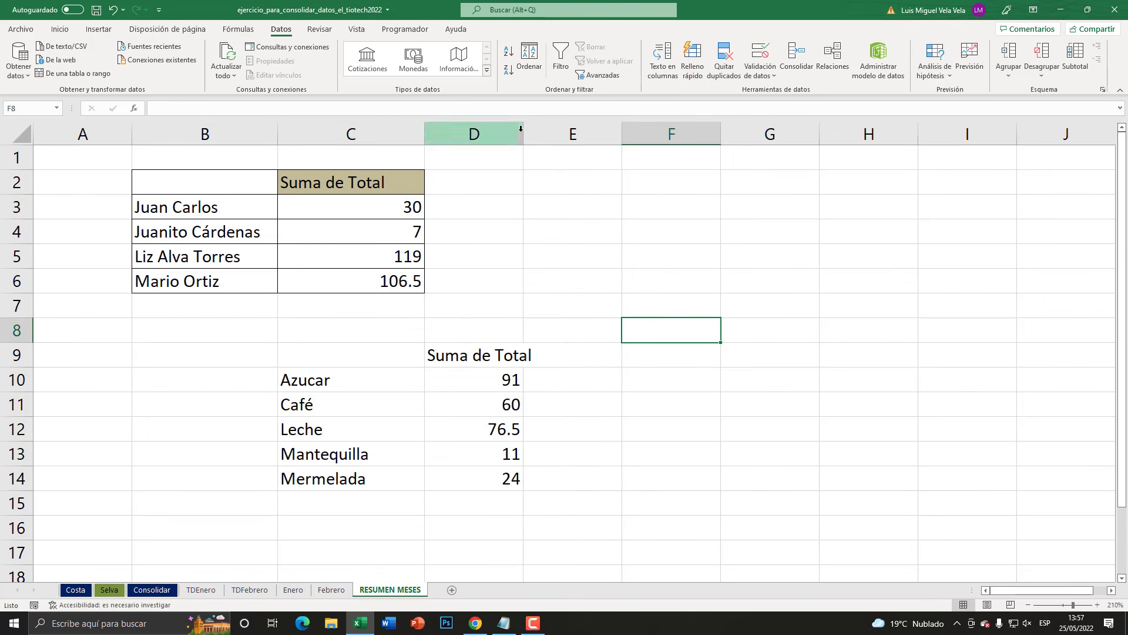
- Widen column D on RESUMEN MESES so the Suma de Total header fits
drag(523, 134, 569, 134)
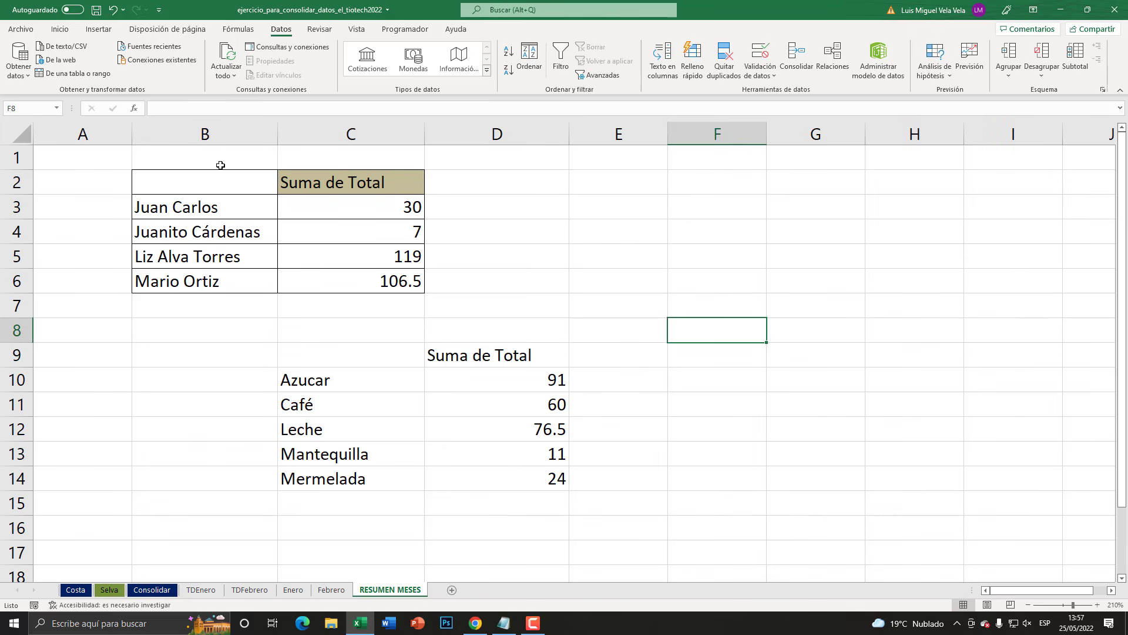
drag(212, 134, 347, 134)
click(409, 395)
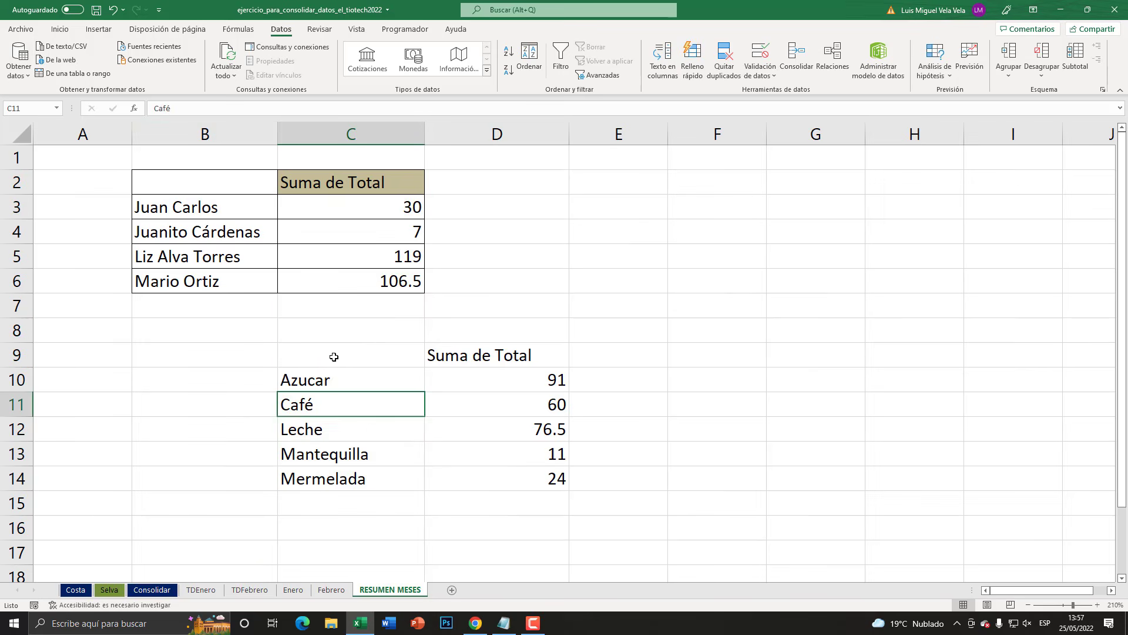
- Apply borders to the product summary in C9:D14 and a tan fill to its Suma de Total header cell
drag(334, 357, 529, 478)
click(60, 28)
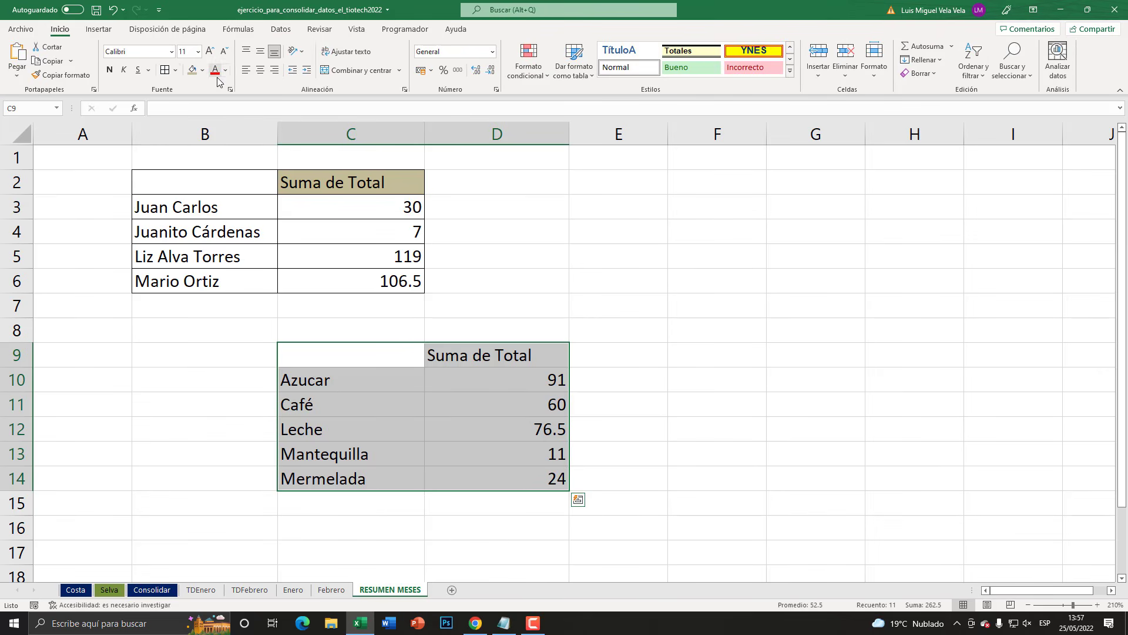
click(166, 70)
click(426, 348)
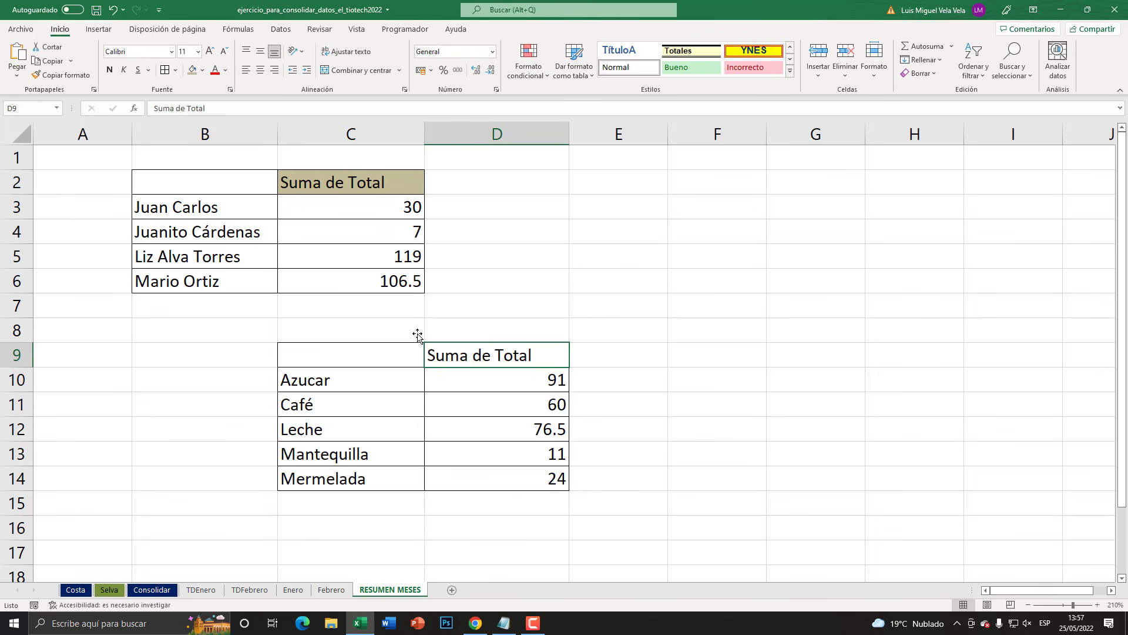
click(192, 70)
drag(325, 383, 325, 474)
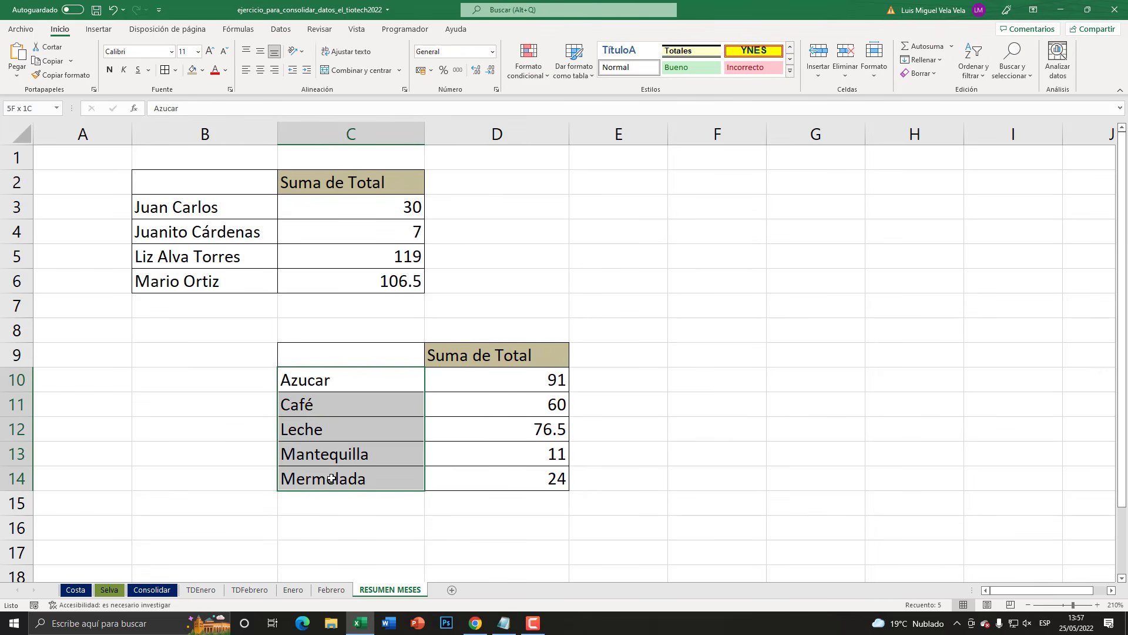
click(515, 433)
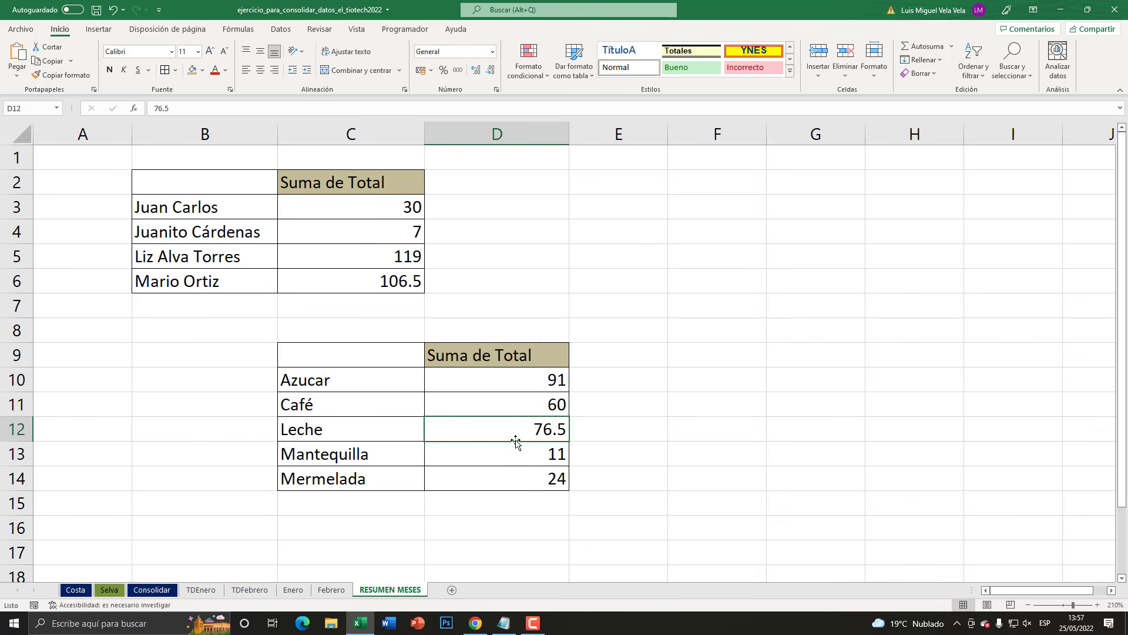
- Review the source tables on the Enero and Febrero sheets and return to the product summary on RESUMEN MESES
click(293, 589)
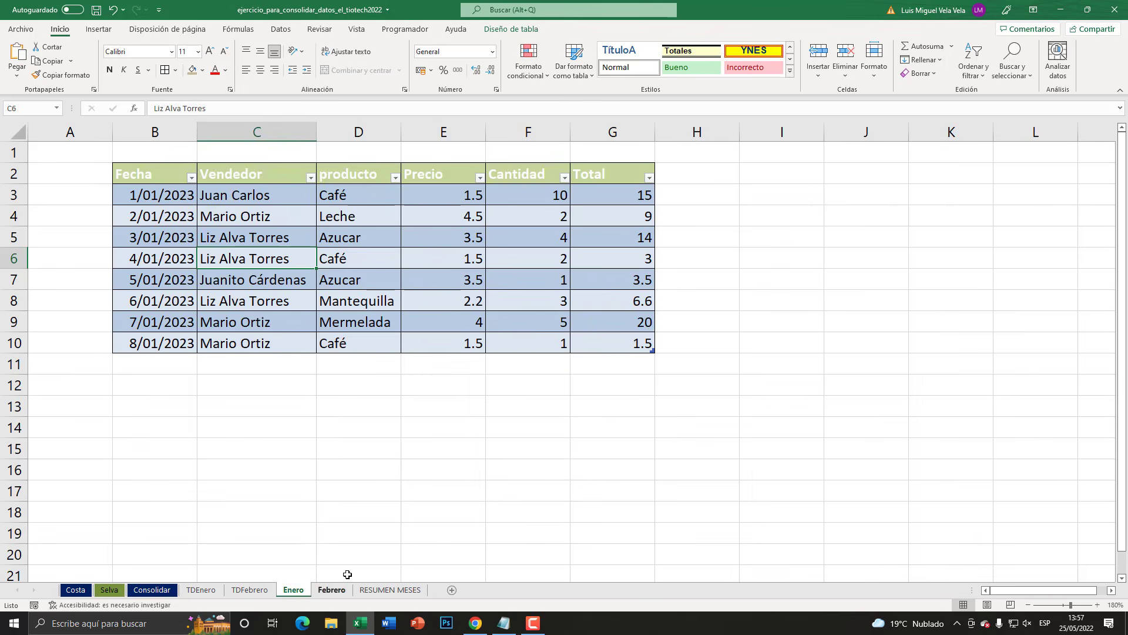
click(332, 589)
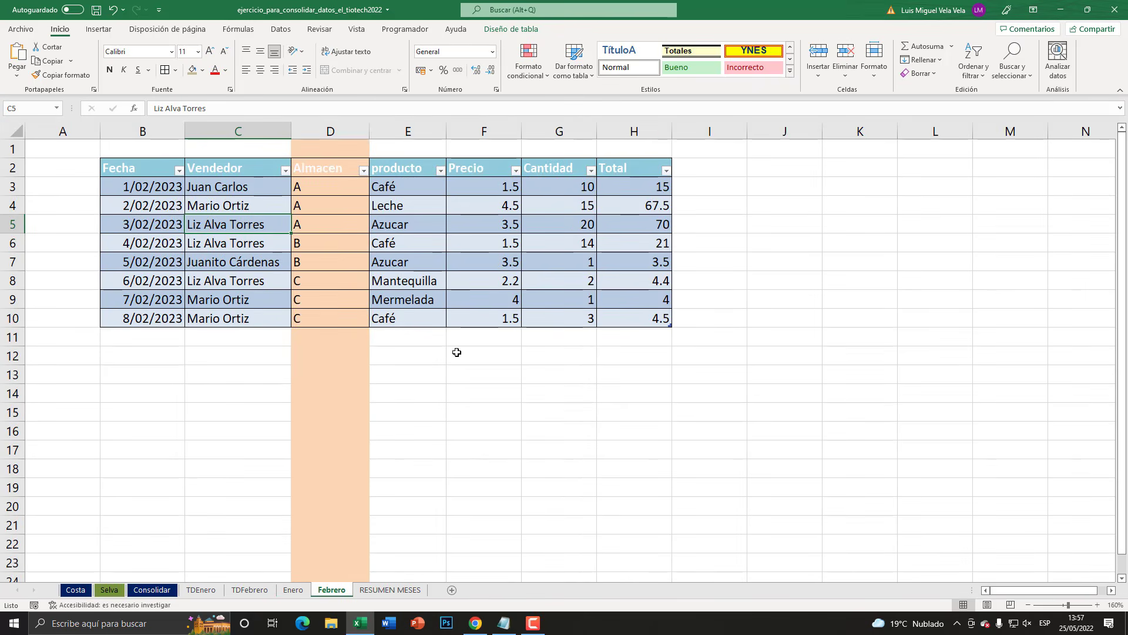
click(376, 589)
click(387, 389)
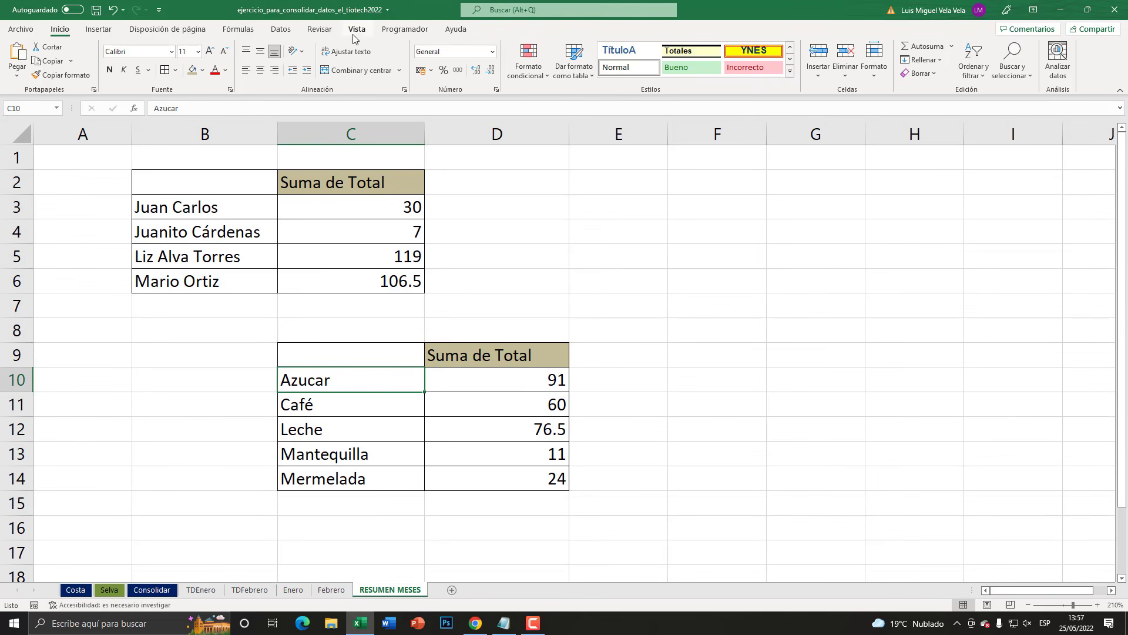
- Try using the desktop workbook CAMBIAR ORDEN DE SEGMENTACIÓN as an external consolidation reference, then close the consolidation without applying it
click(279, 31)
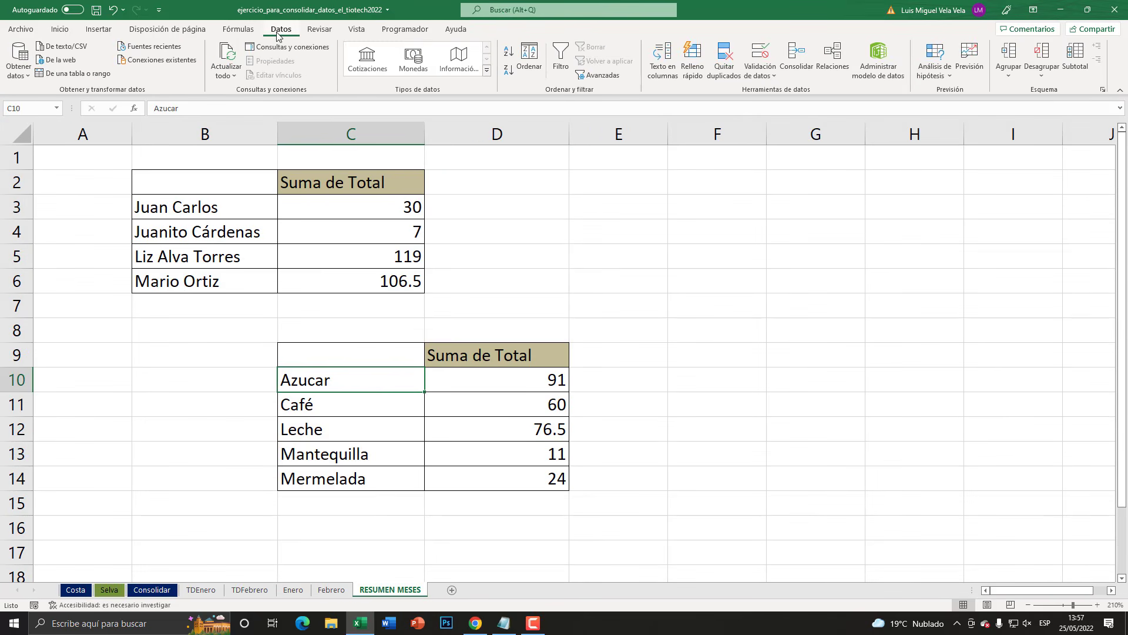
click(792, 57)
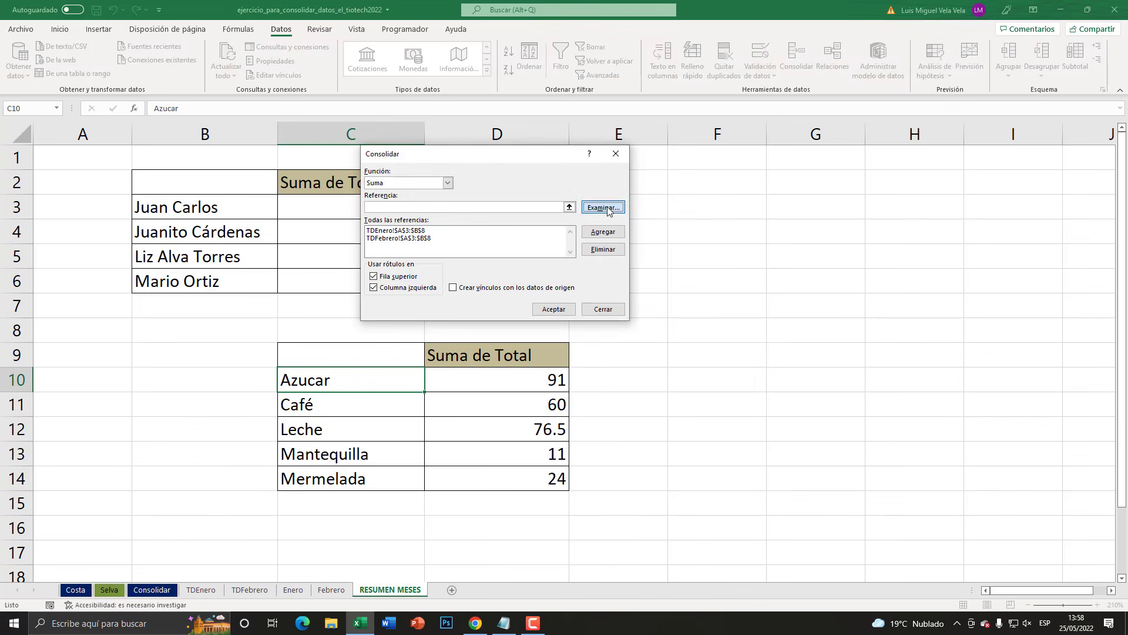
click(699, 199)
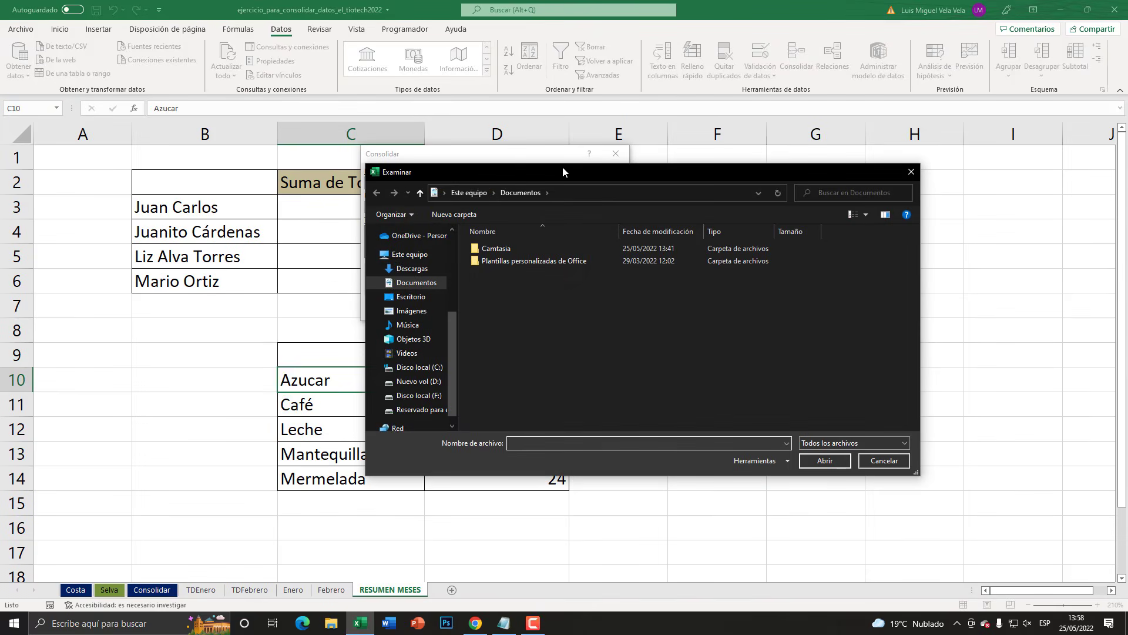
click(445, 193)
click(456, 209)
scroll(665, 350, down, 1)
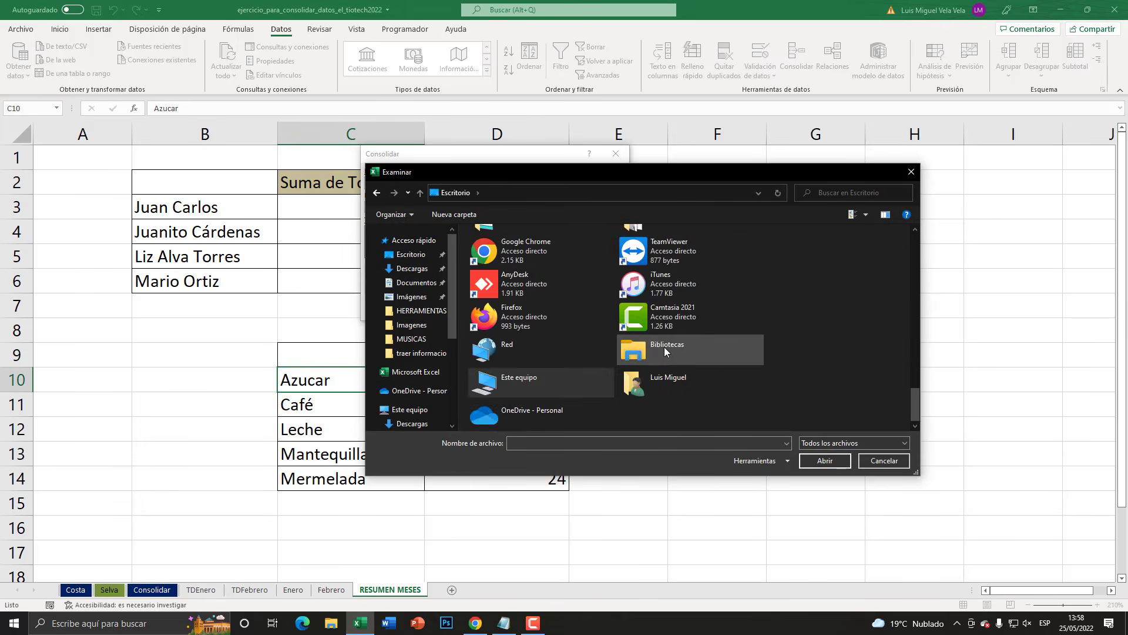
scroll(666, 351, up, 3)
scroll(665, 346, up, 3)
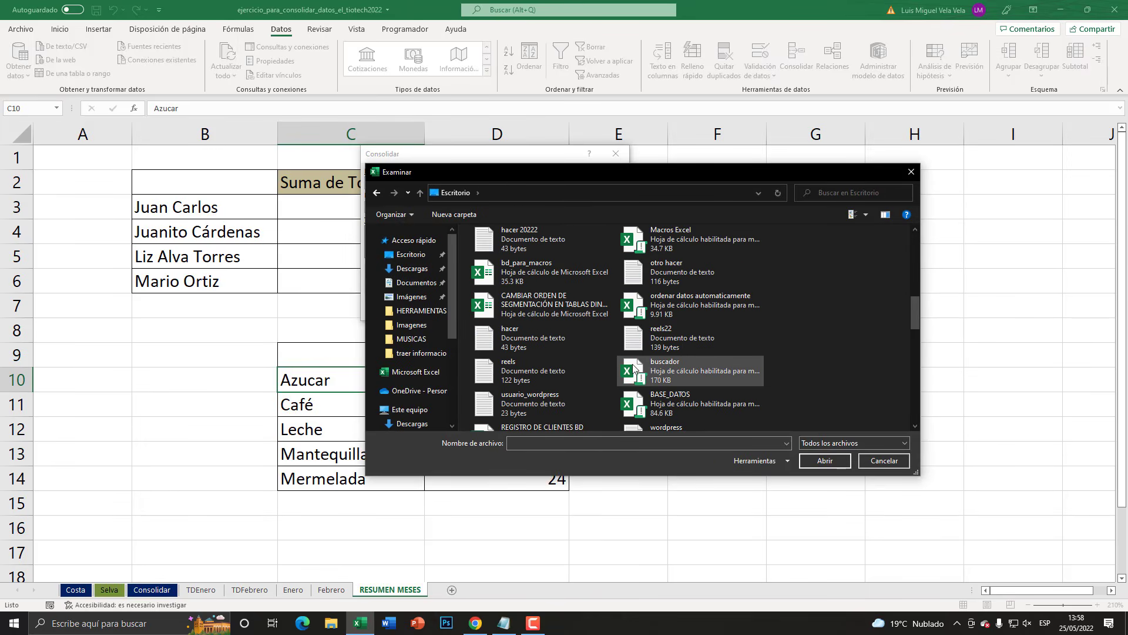
double_click(529, 304)
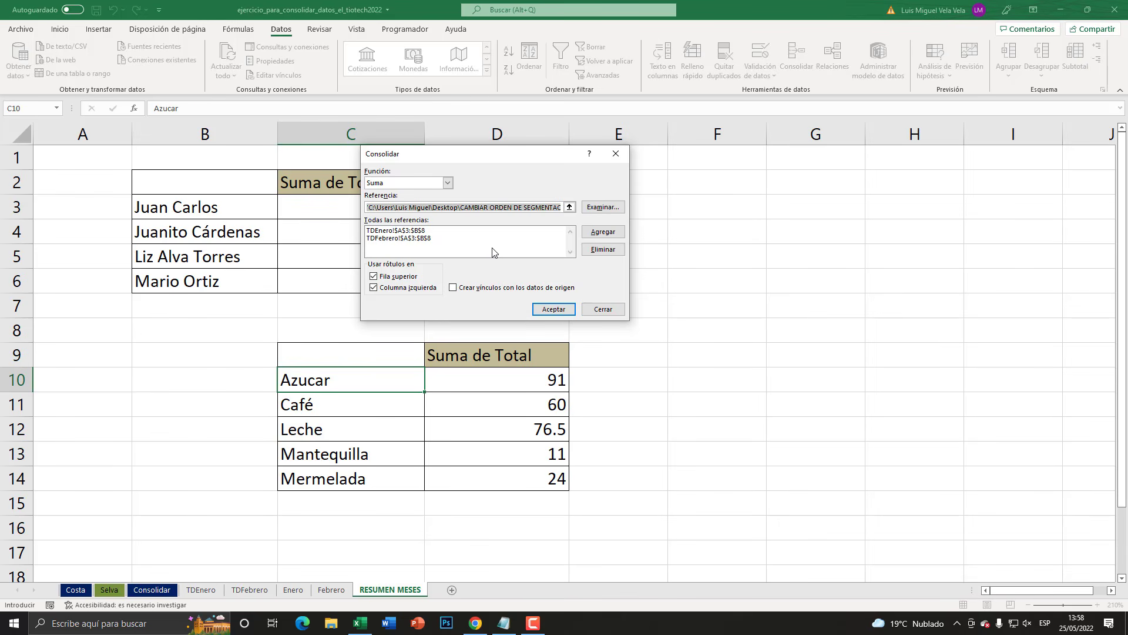
drag(470, 152, 734, 185)
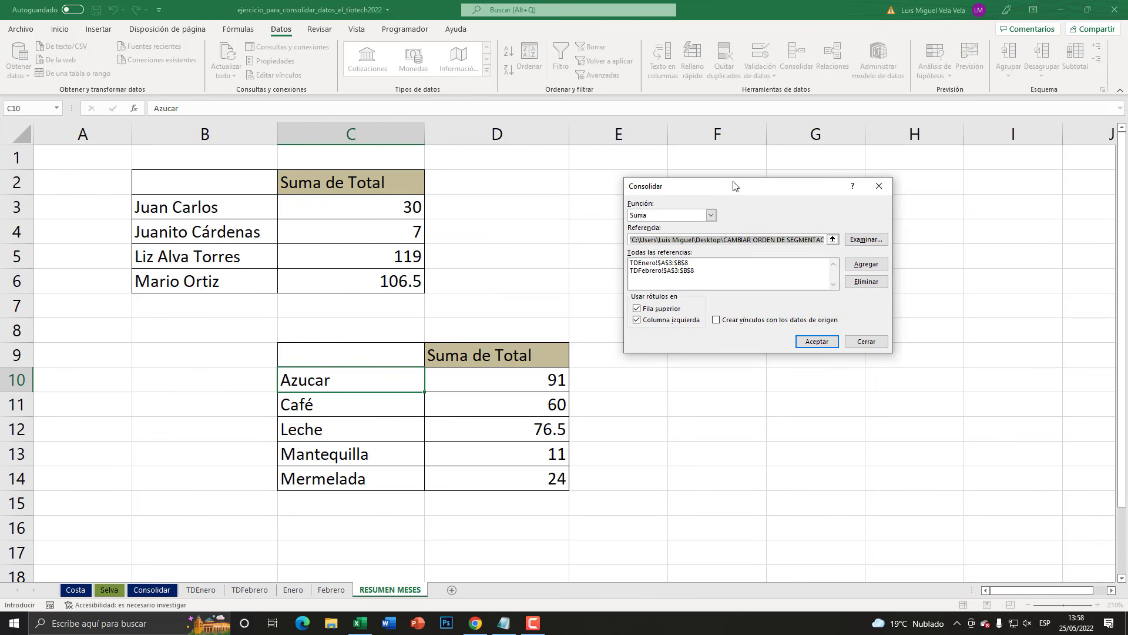
click(849, 340)
click(331, 590)
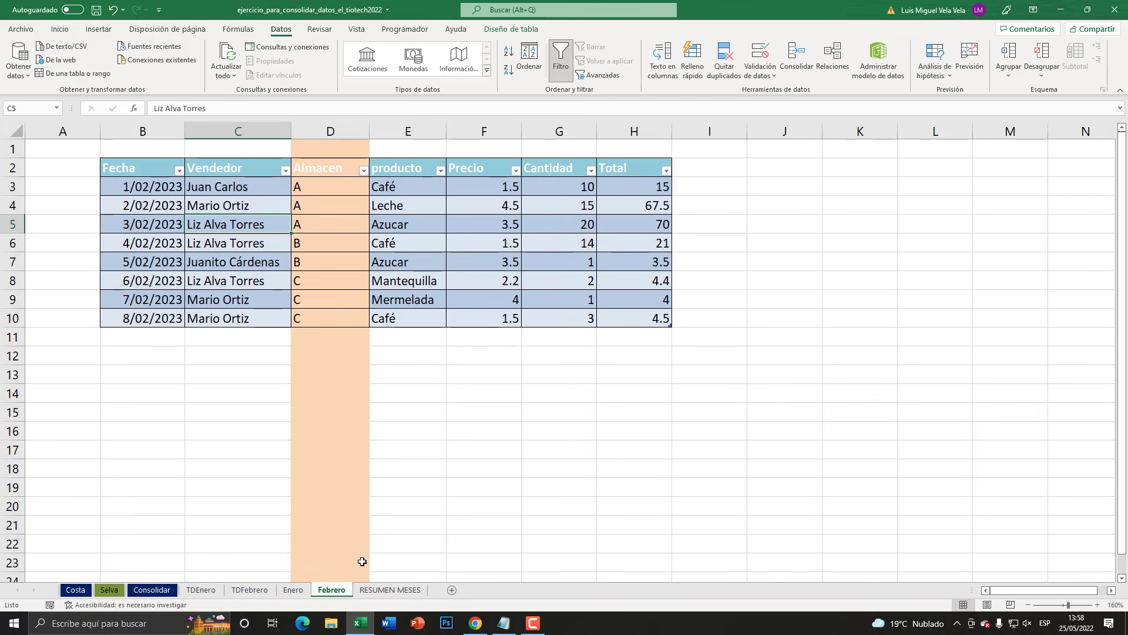
click(196, 590)
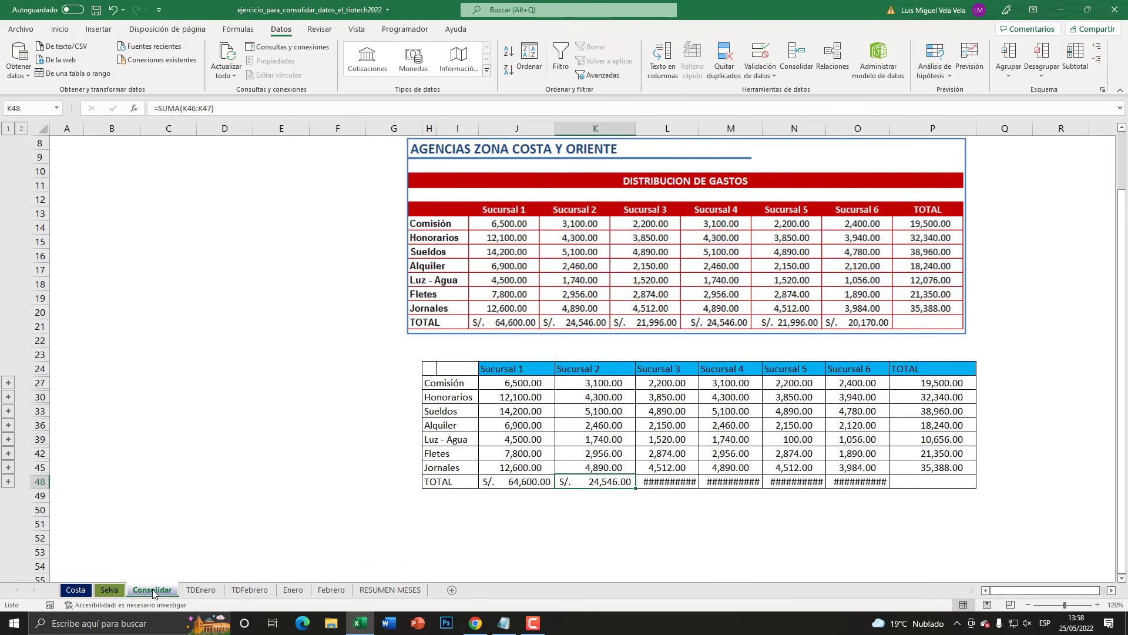
click(331, 590)
click(390, 589)
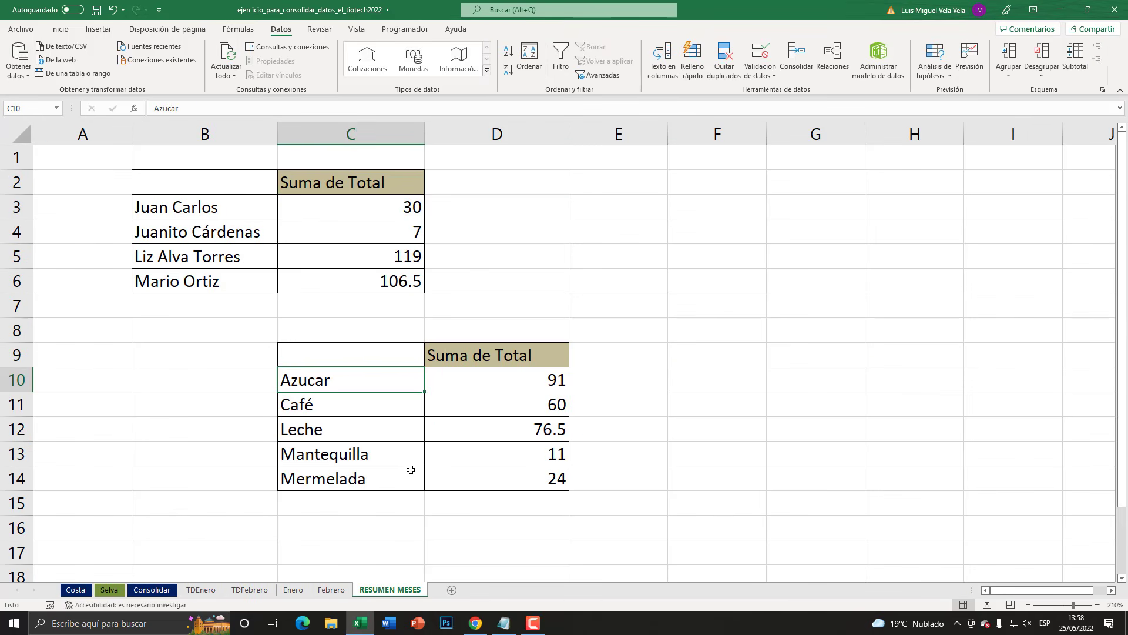
click(332, 589)
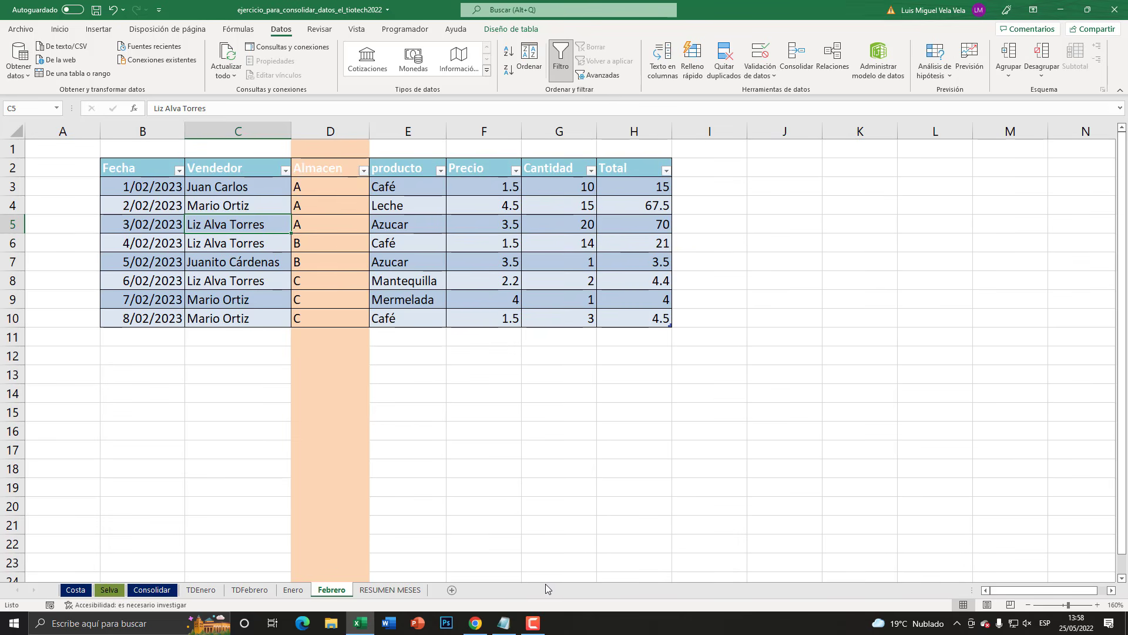
click(533, 623)
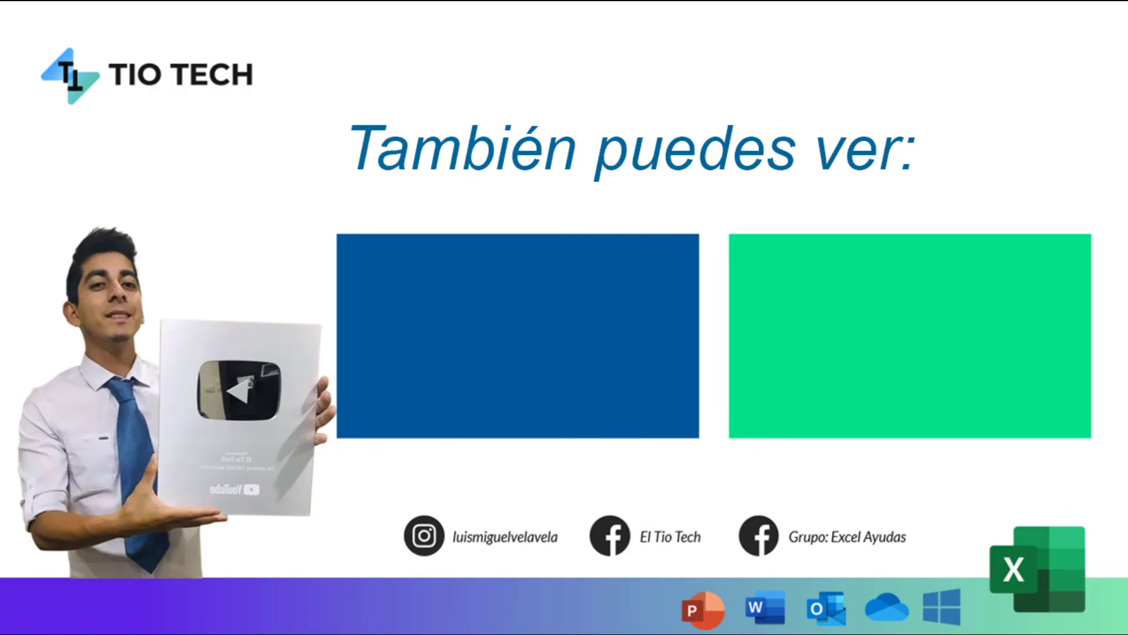